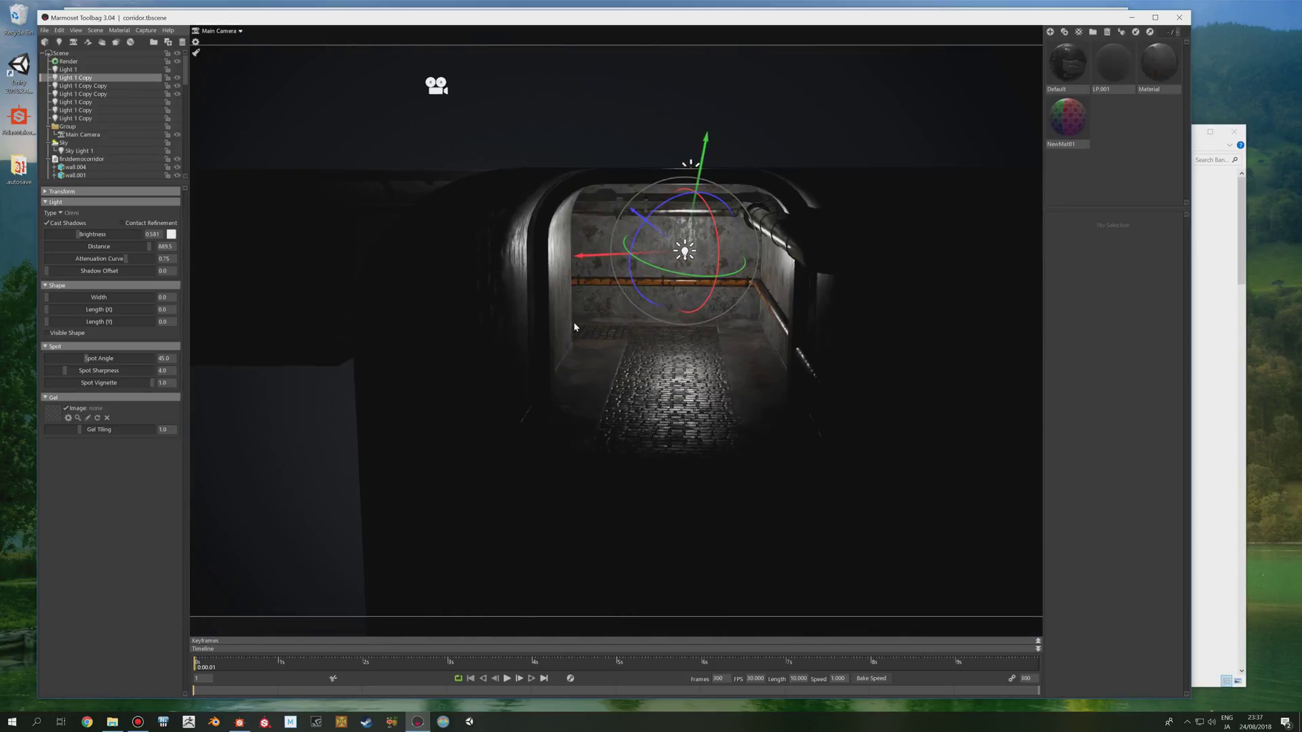
Step: Examine the lit corridor scene up close and from above, including its walls, pipes, brick floor and corner
middle_click_drag(582, 335, 576, 289)
scroll(563, 329, "up", 2)
scroll(582, 312, "up", 3)
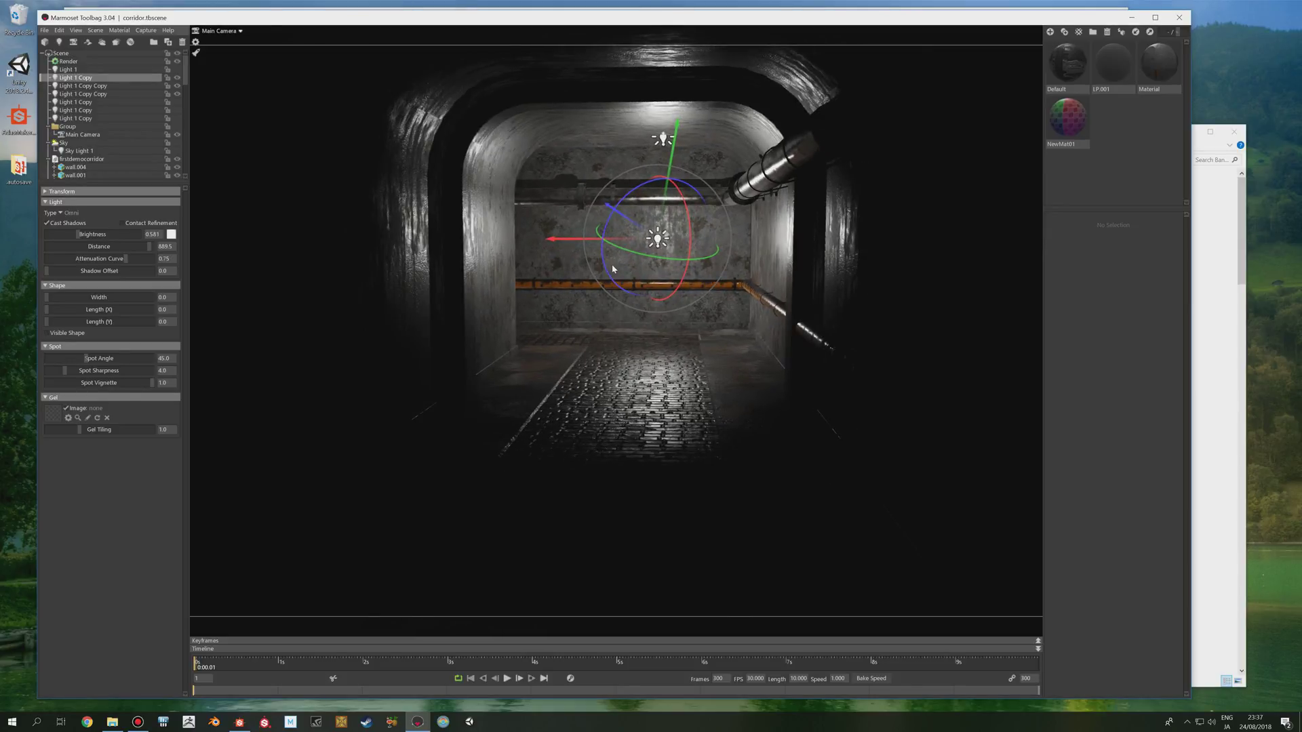
left_click_drag(612, 269, 656, 251)
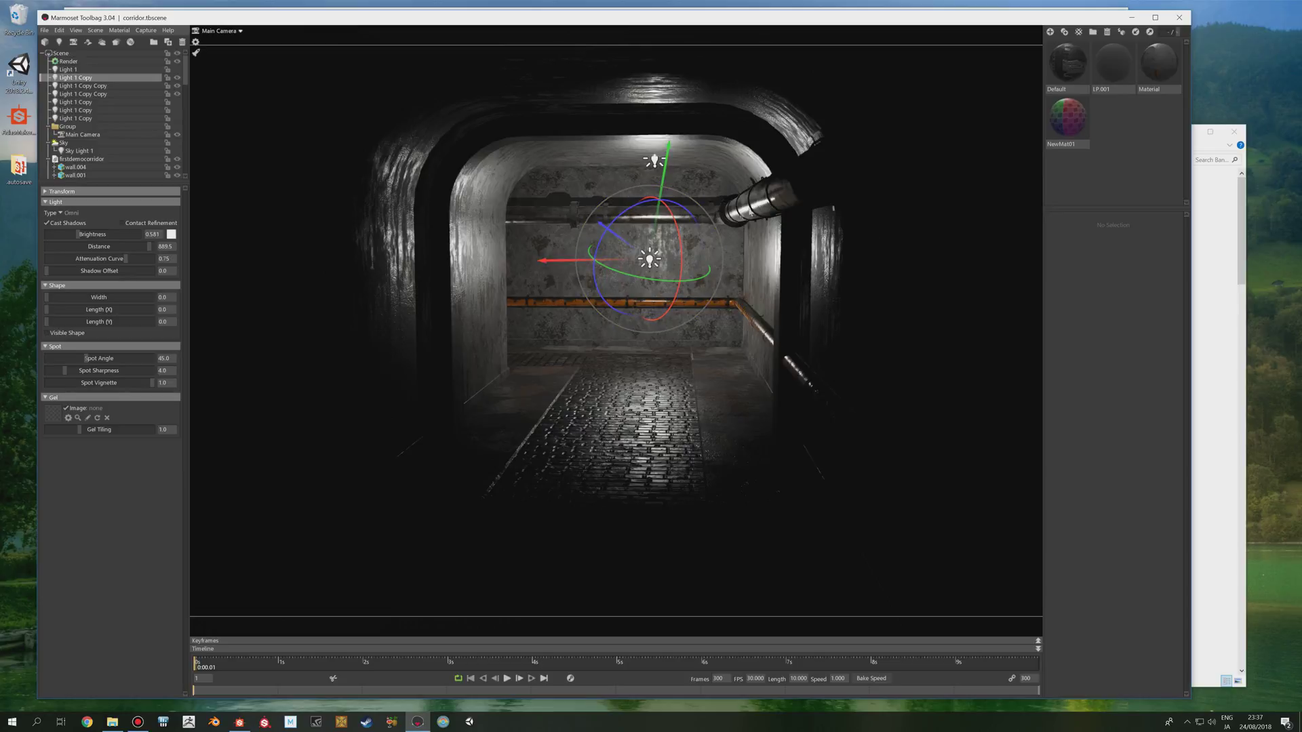
left_click_drag(697, 291, 556, 350)
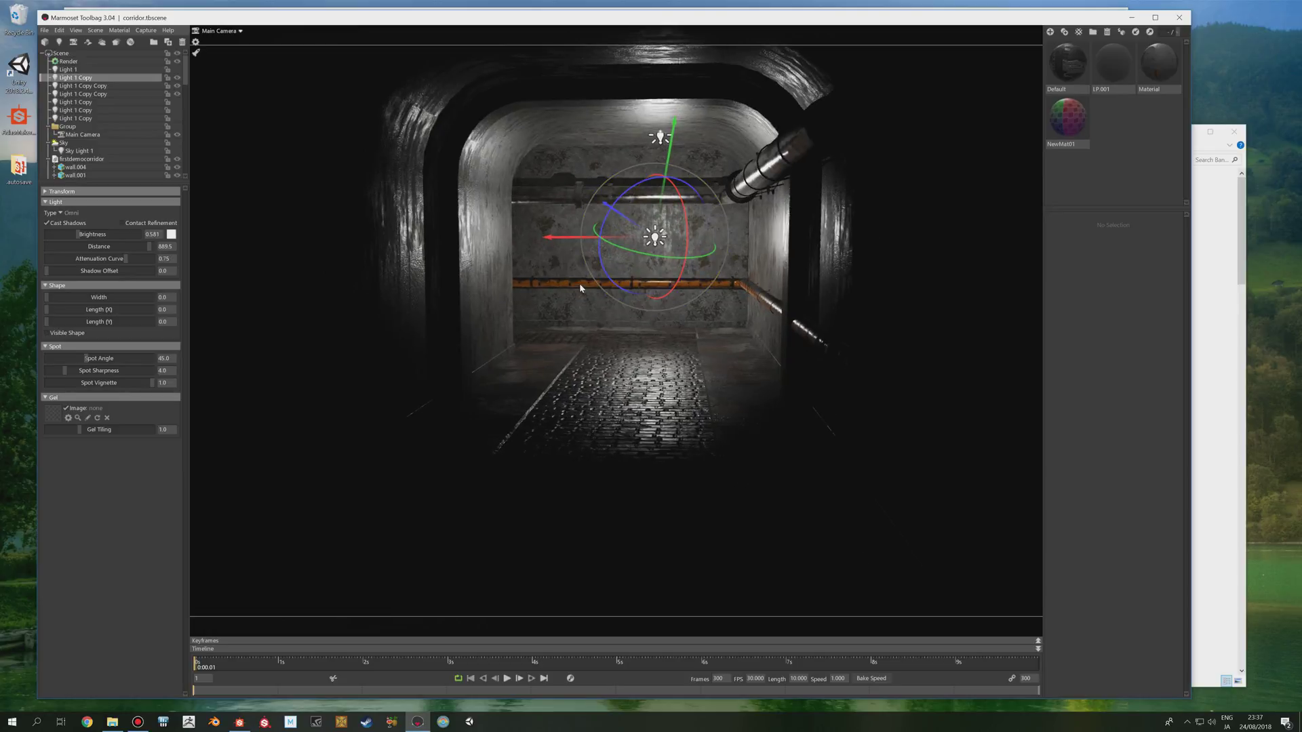
left_click_drag(479, 380, 553, 363)
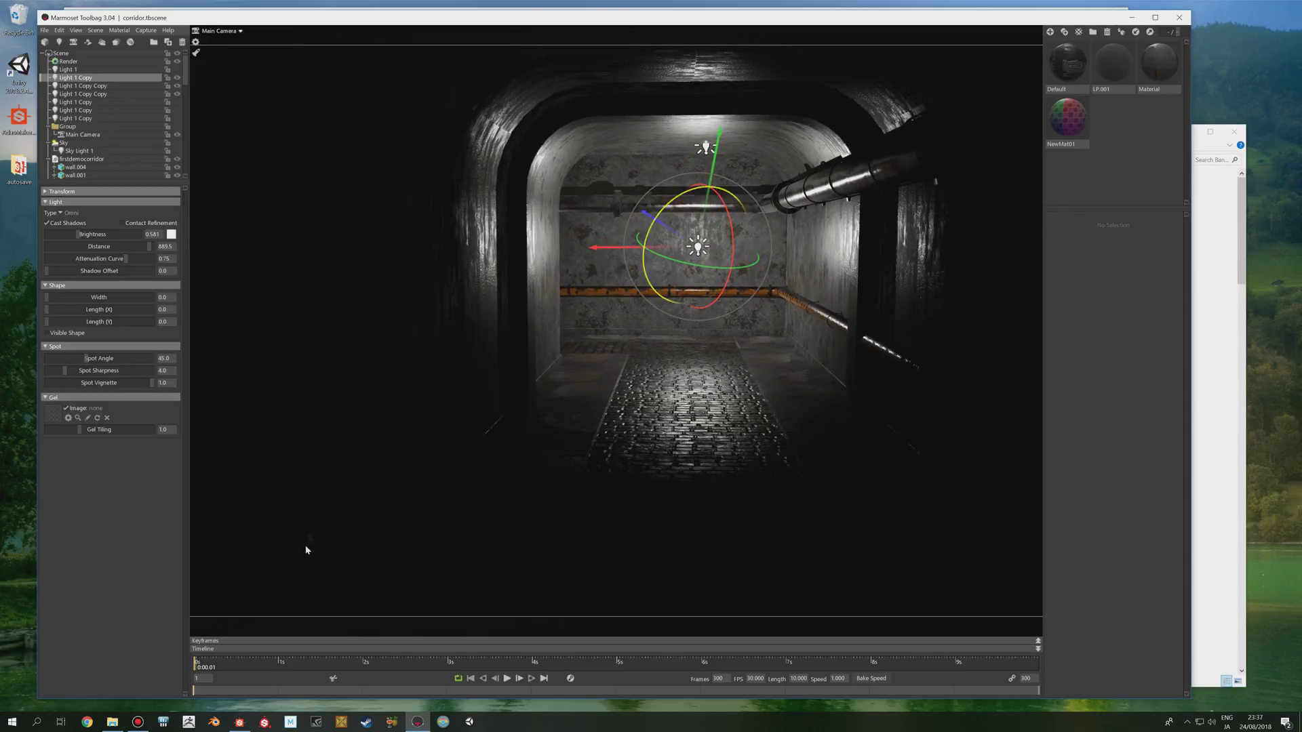
right_click_drag(705, 405, 677, 407)
left_click_drag(571, 355, 605, 358)
middle_click_drag(659, 340, 706, 324)
left_click_drag(604, 366, 543, 474)
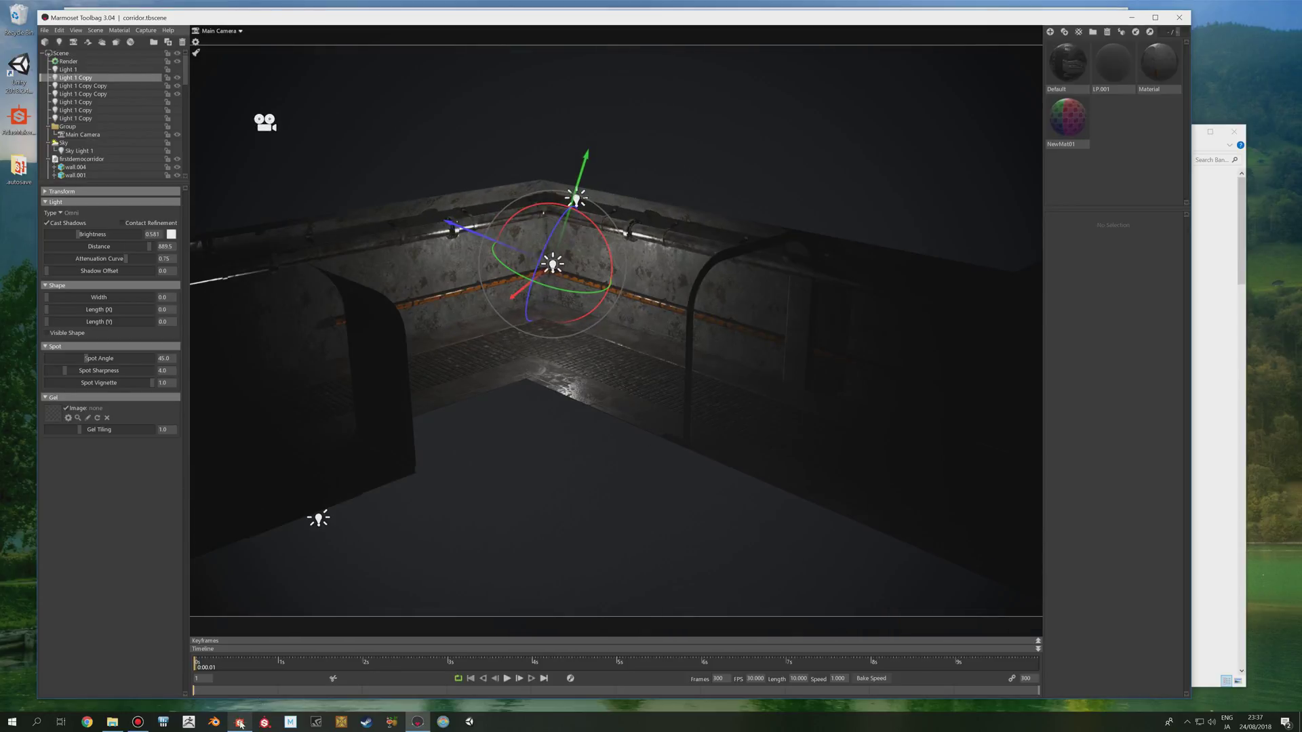
Step: Switch to Substance Designer, maximize its window, and examine the concretecorridor graph and its base color atlas
left_click(239, 722)
scroll(675, 264, "down", 3)
scroll(685, 265, "up", 2)
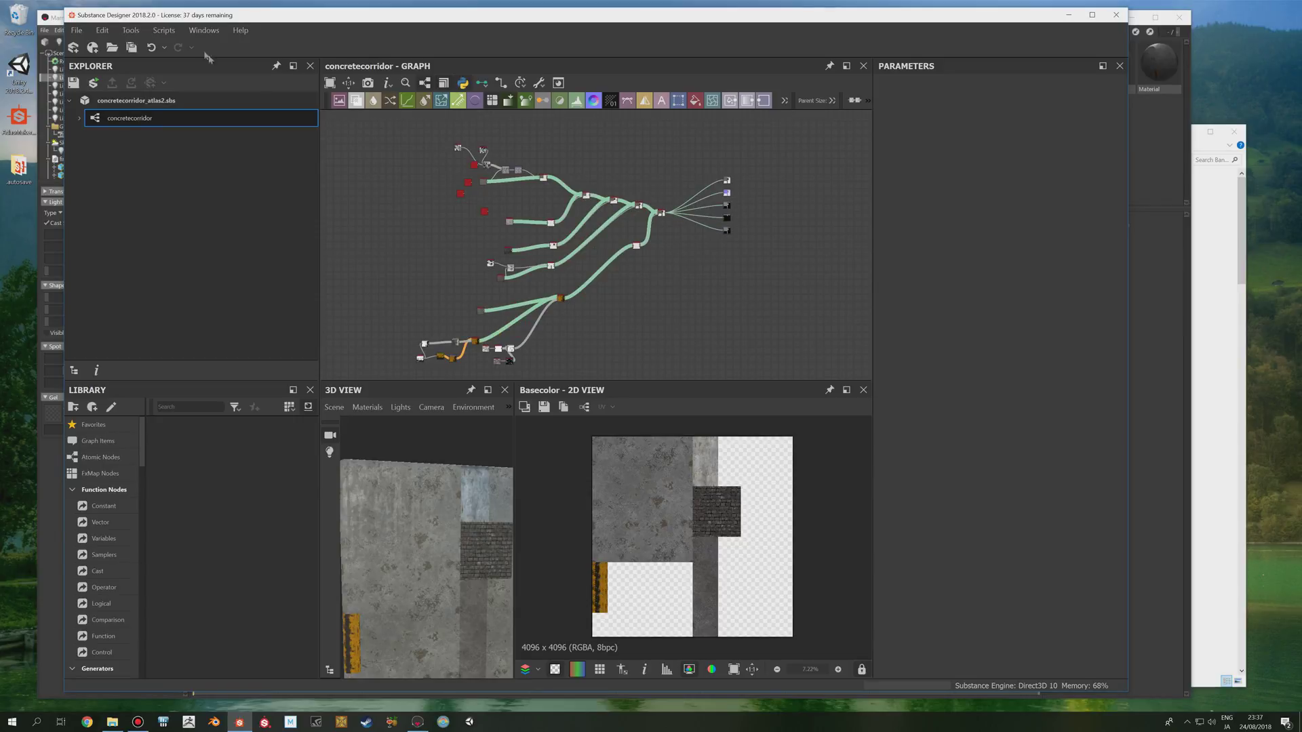
left_click(1092, 15)
scroll(666, 267, "up", 3)
scroll(659, 256, "down", 4)
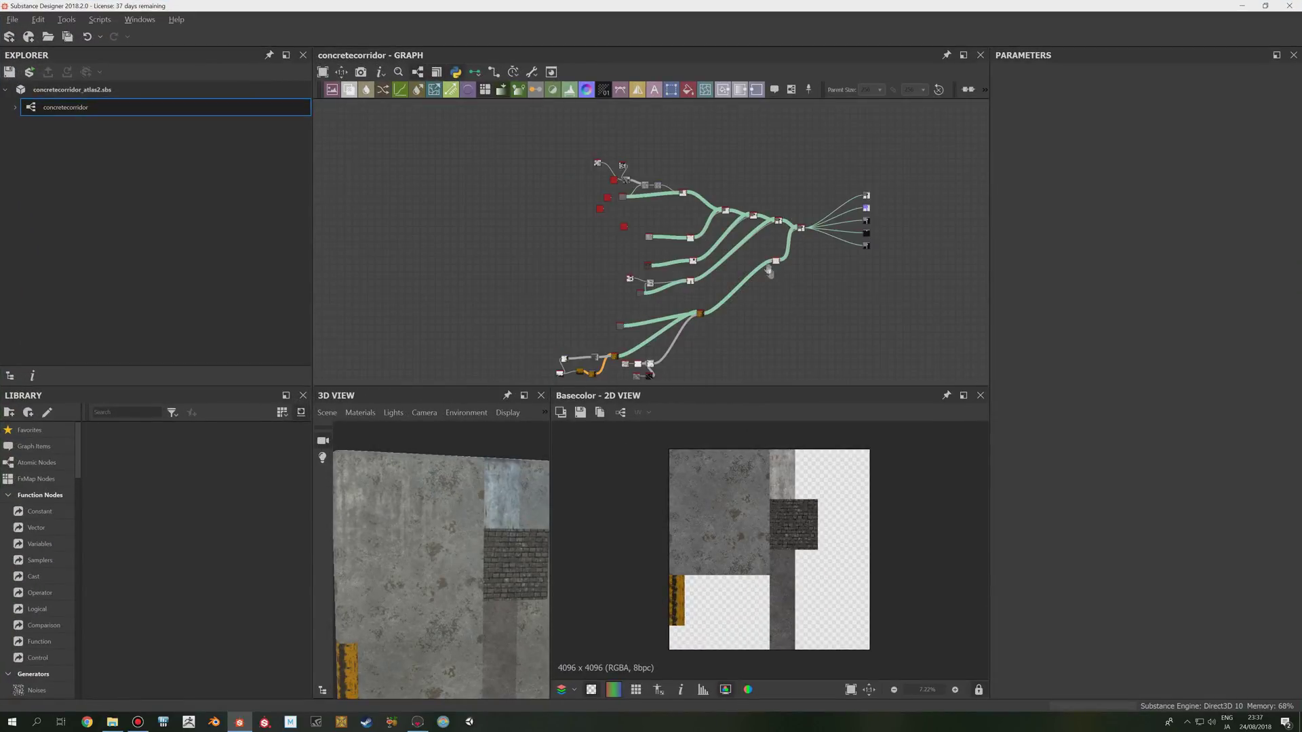
scroll(784, 531, "up", 1)
scroll(783, 531, "up", 1)
scroll(783, 508, "down", 2)
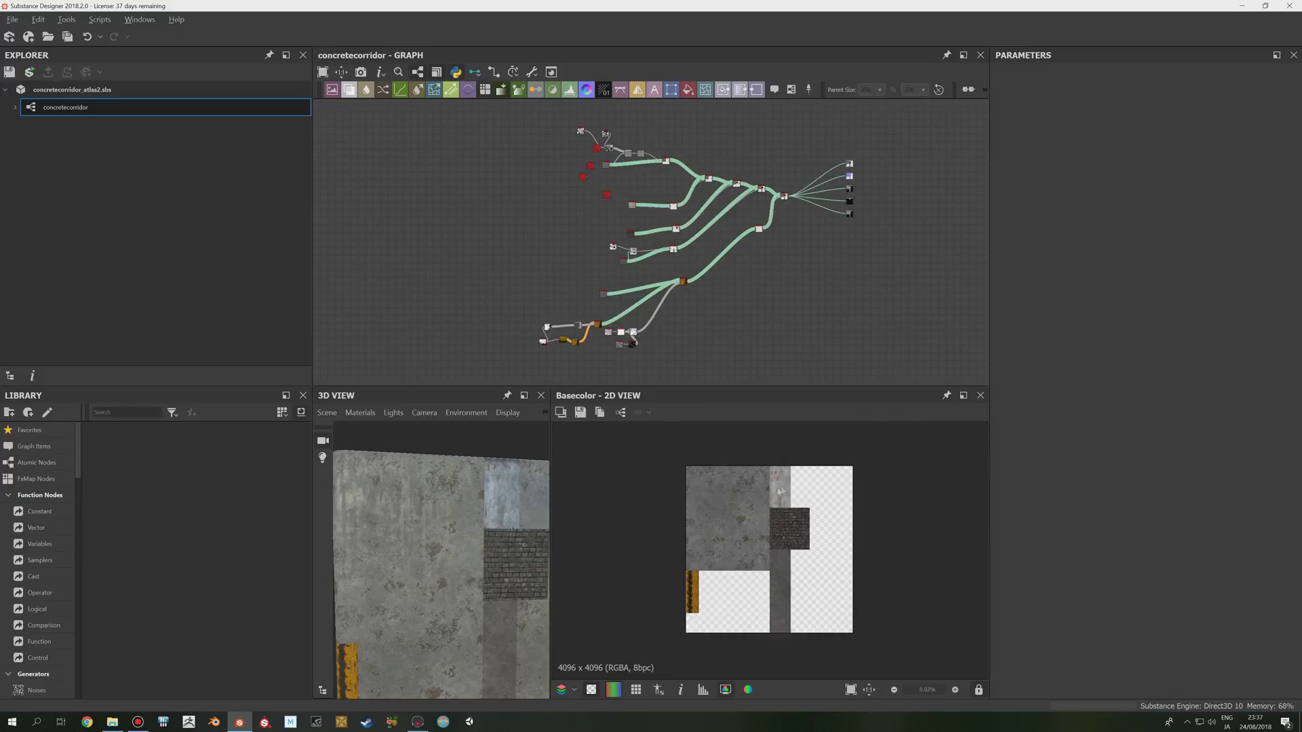
scroll(757, 494, "up", 2)
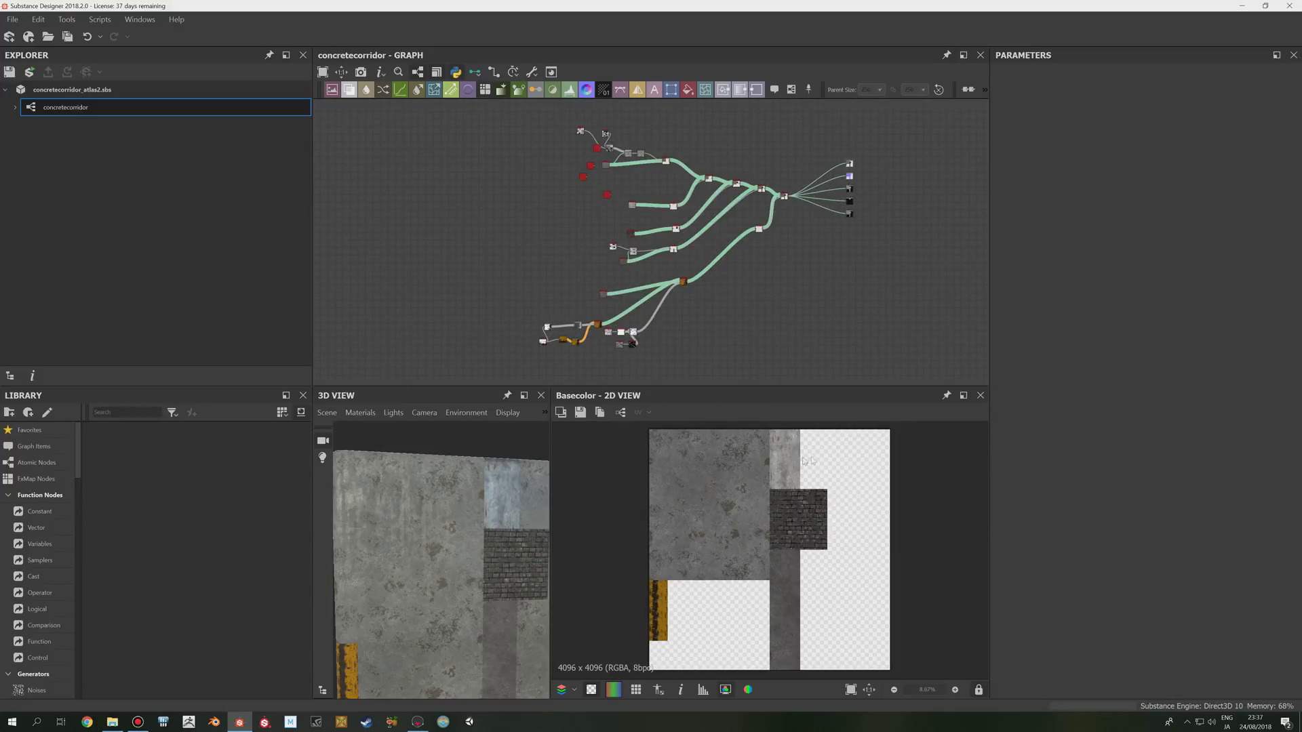
scroll(788, 491, "up", 2)
scroll(788, 491, "down", 1)
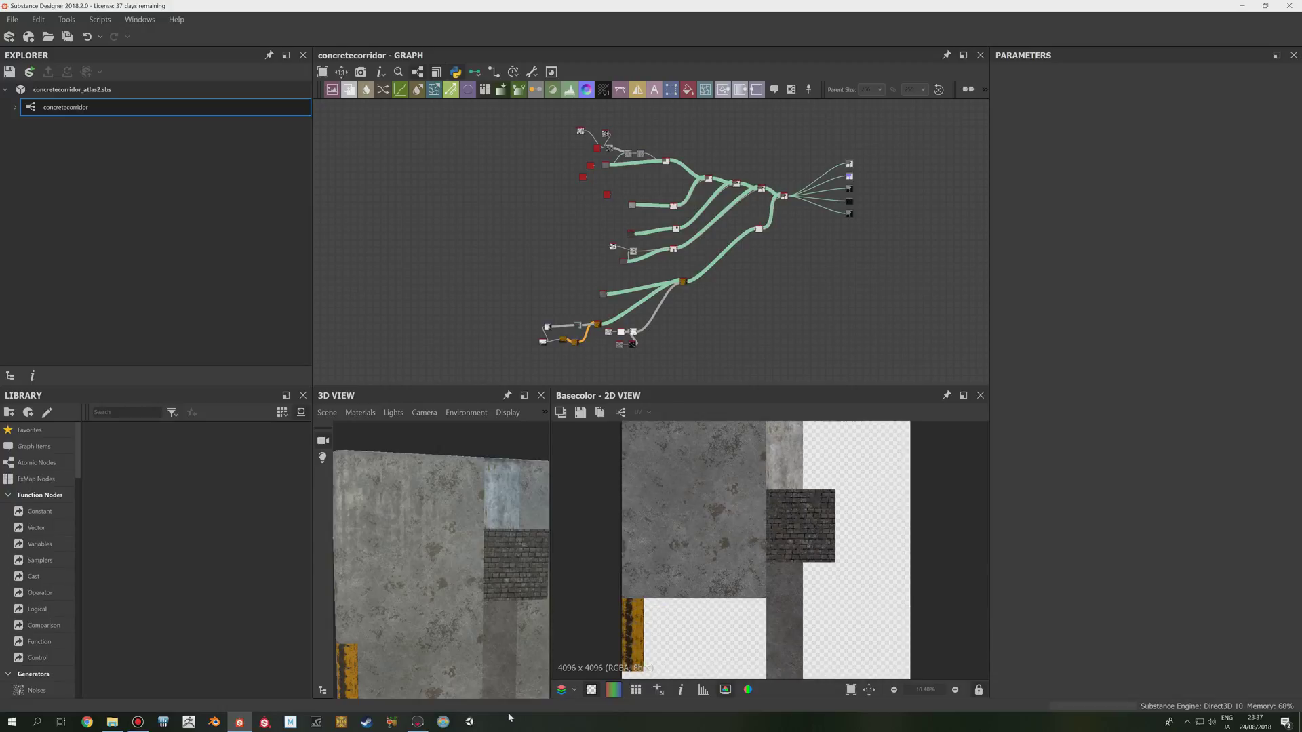
Step: Compare the corridor model in Marmoset Toolbag with the base color atlas sections in Substance Designer
left_click(413, 723)
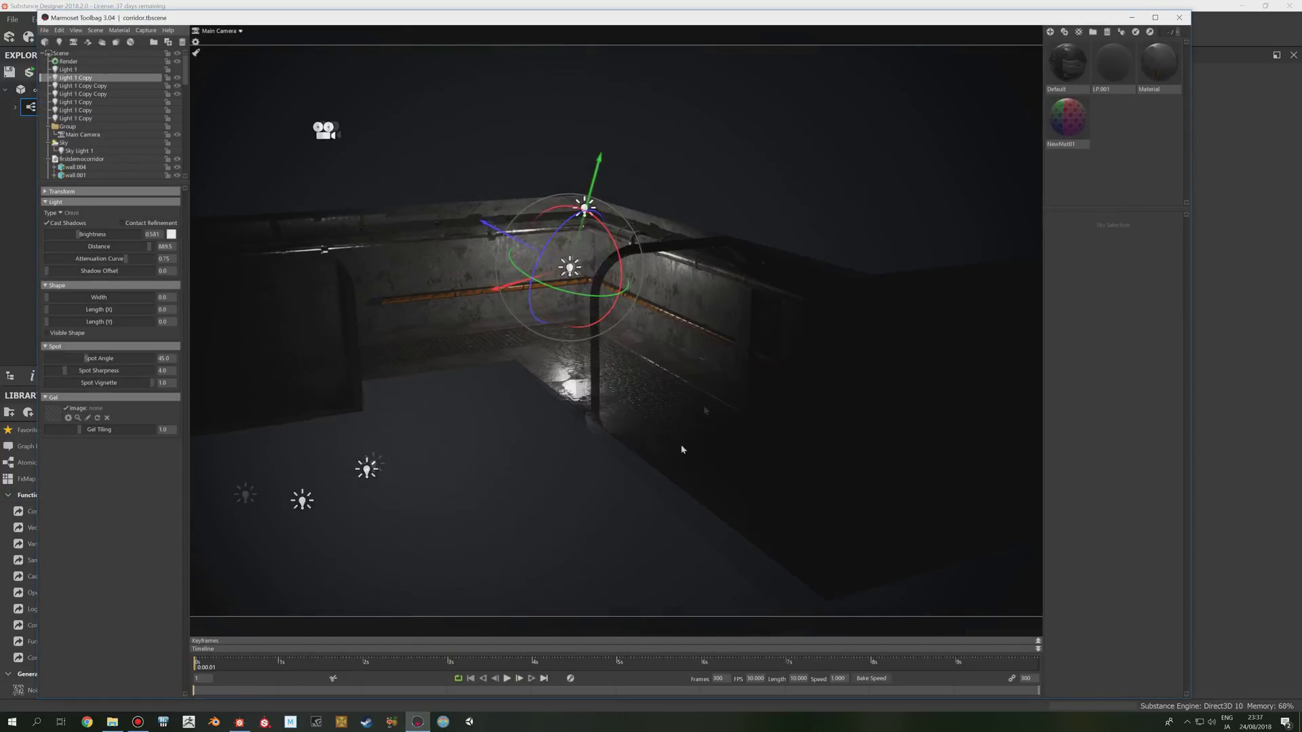
left_click(239, 722)
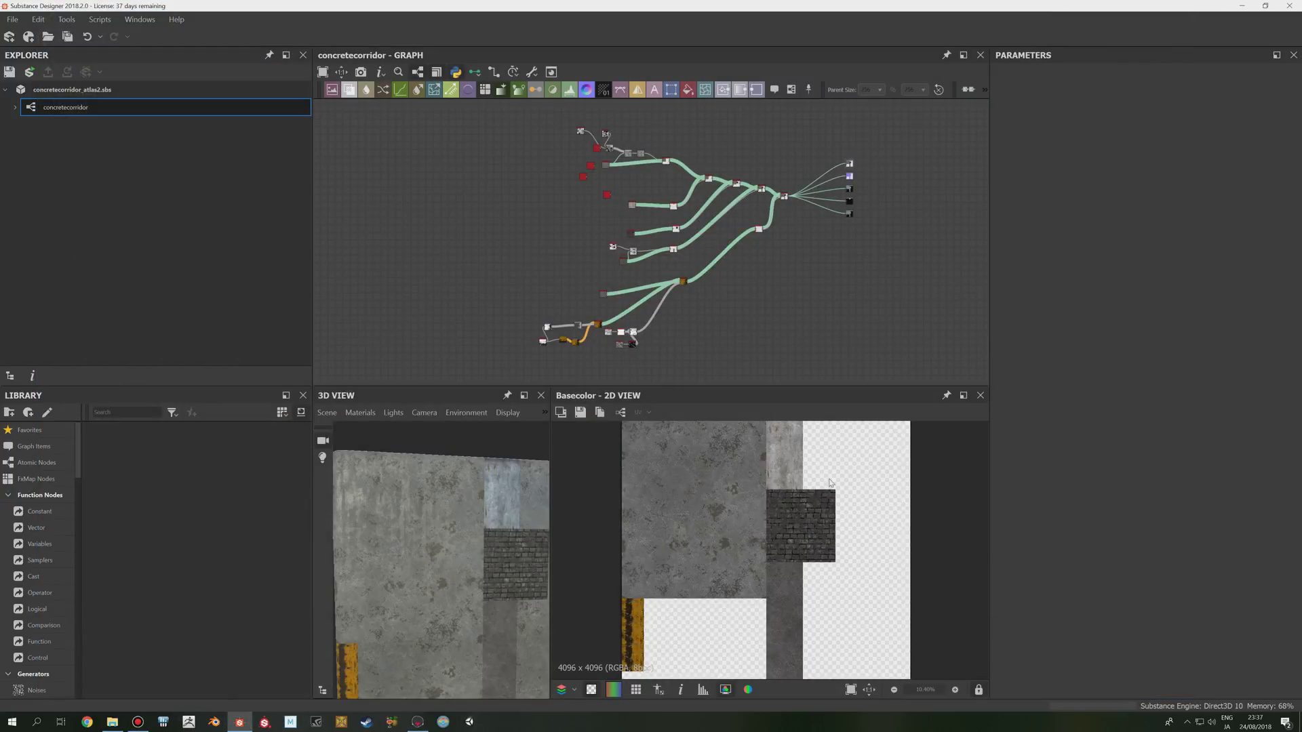
scroll(779, 484, "down", 2)
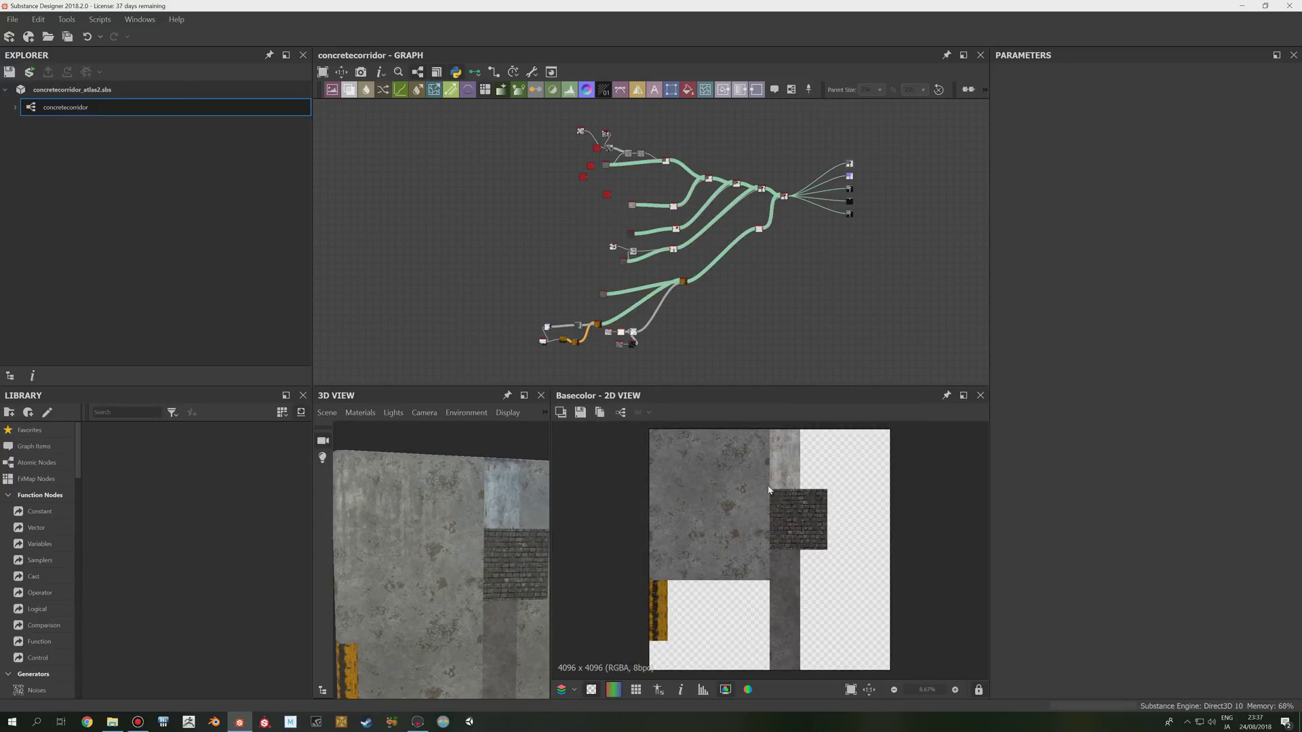
scroll(700, 583, "up", 3)
middle_click_drag(683, 581, 739, 540)
scroll(750, 529, "down", 2)
scroll(800, 510, "down", 1)
scroll(852, 494, "up", 1)
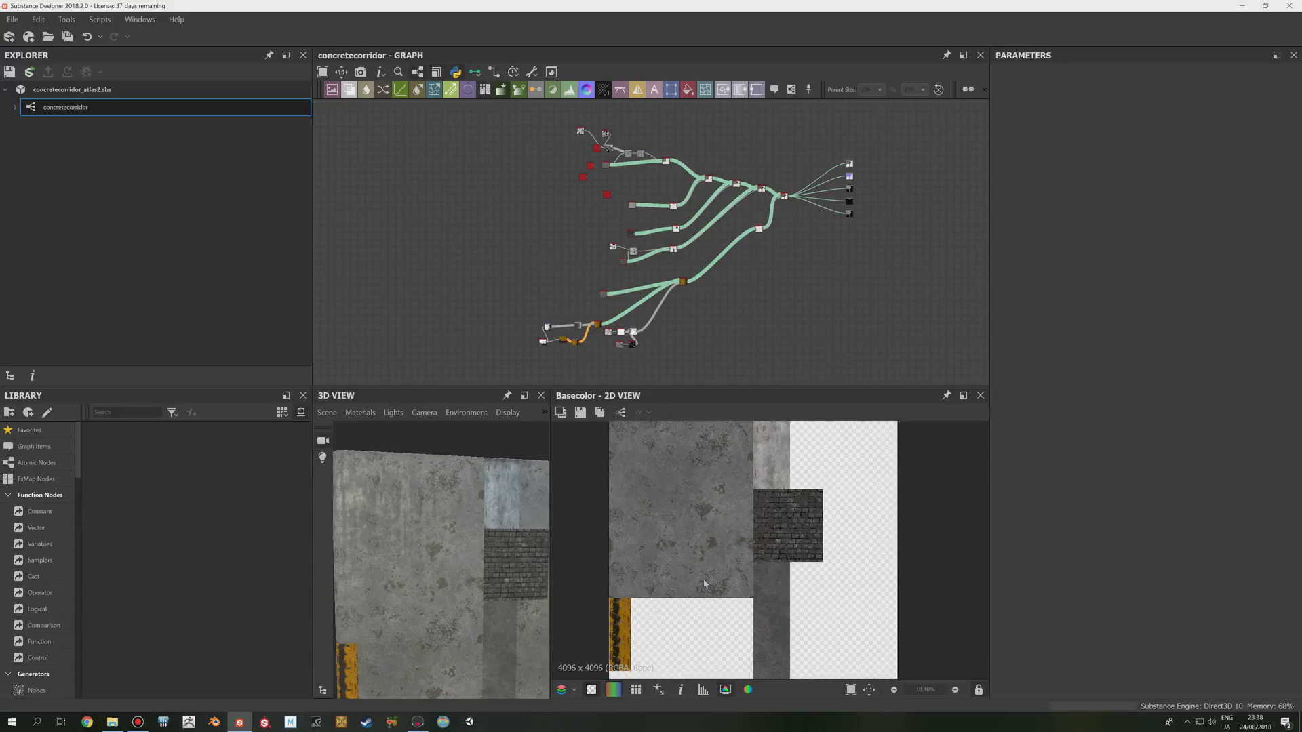
scroll(693, 556, "down", 2)
scroll(722, 536, "up", 2)
scroll(722, 536, "down", 1)
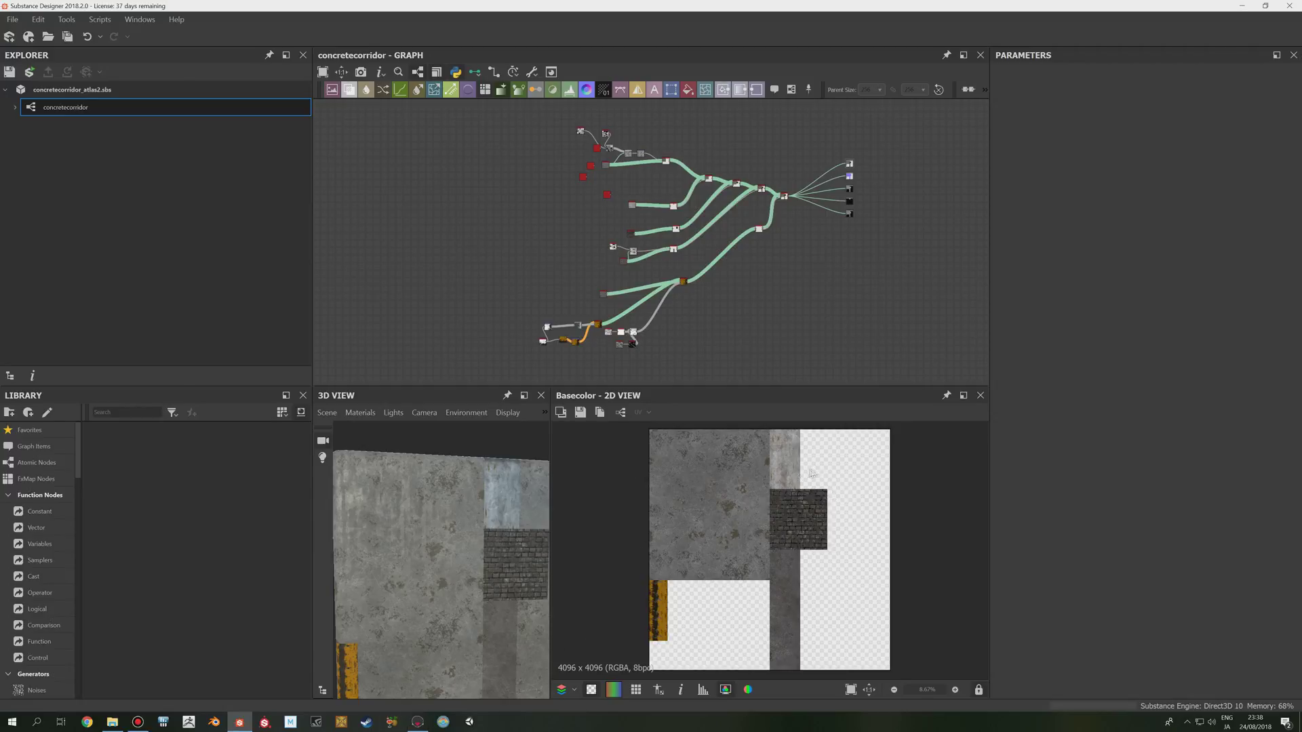
scroll(804, 485, "down", 1)
scroll(792, 512, "up", 1)
scroll(797, 514, "down", 1)
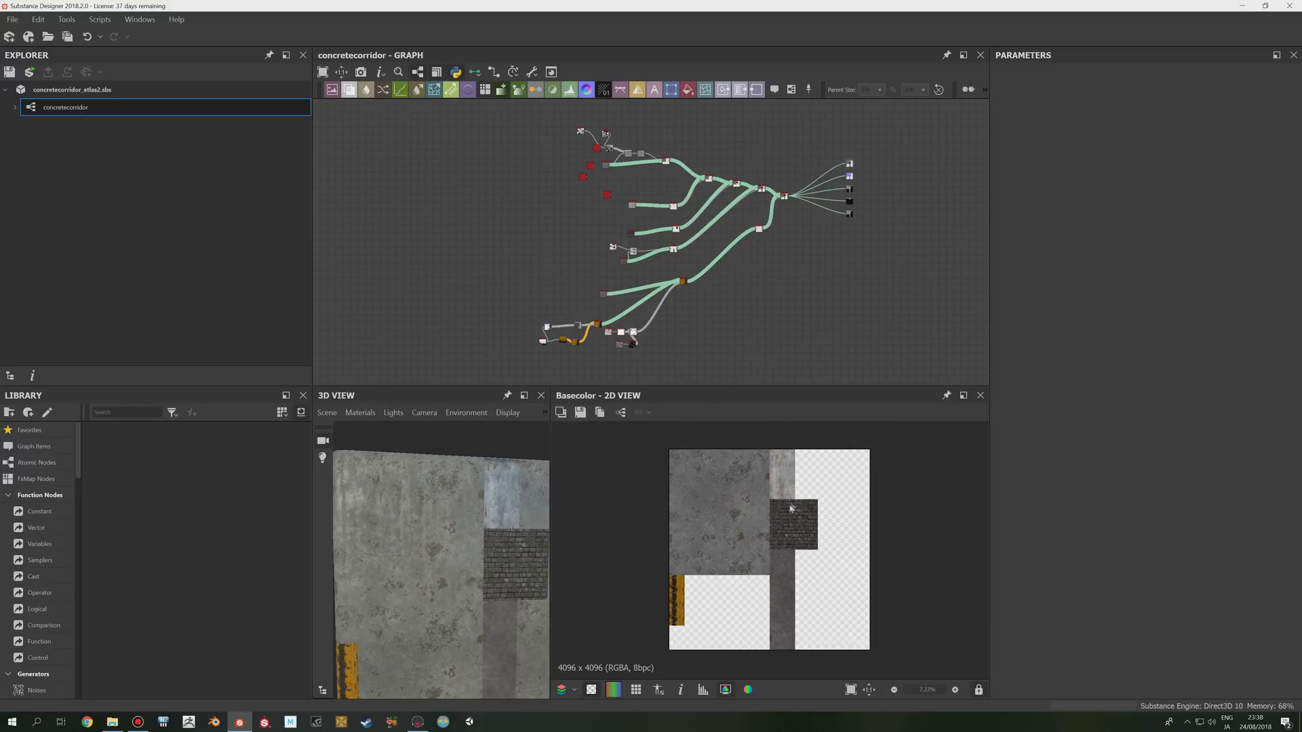
scroll(791, 509, "up", 1)
left_click(417, 721)
left_click_drag(578, 464, 642, 462)
left_click(241, 722)
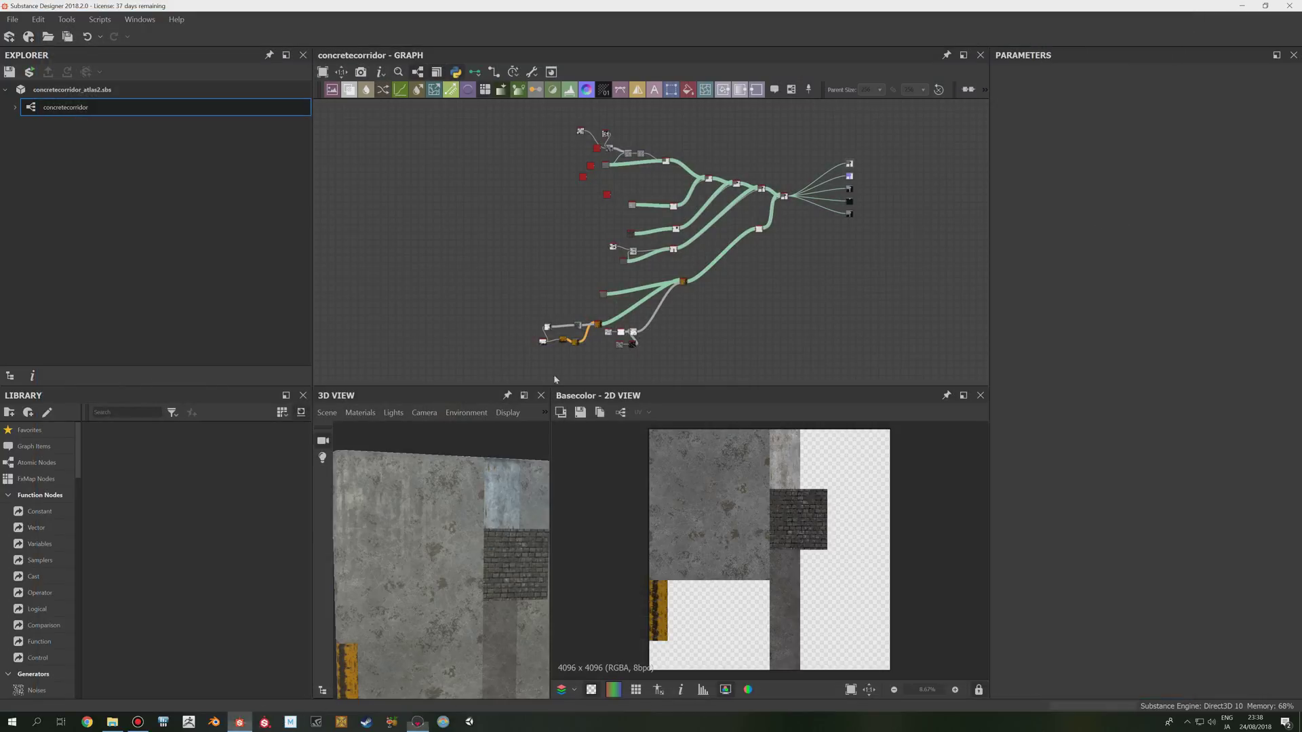
Step: Delete the four unconnected red nodes beside the upper branches of the concretecorridor graph
scroll(536, 317, "up", 2)
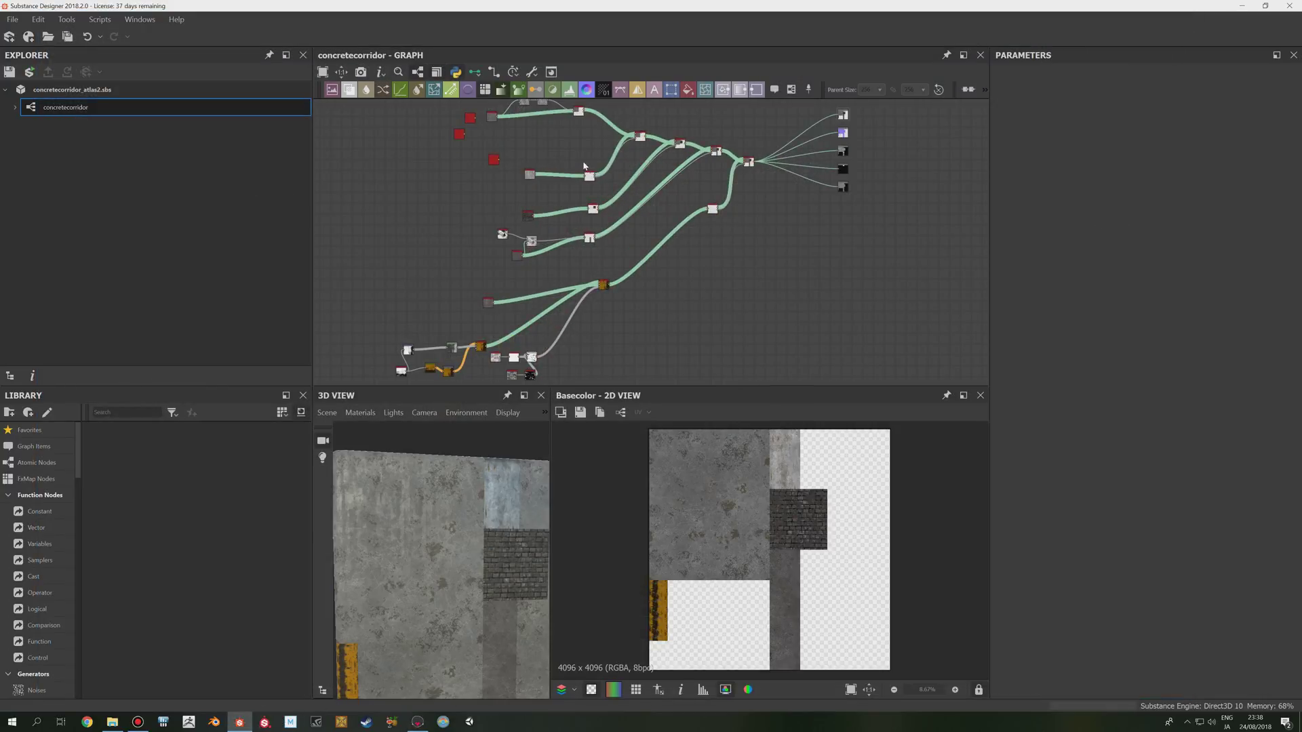
scroll(584, 165, "up", 3)
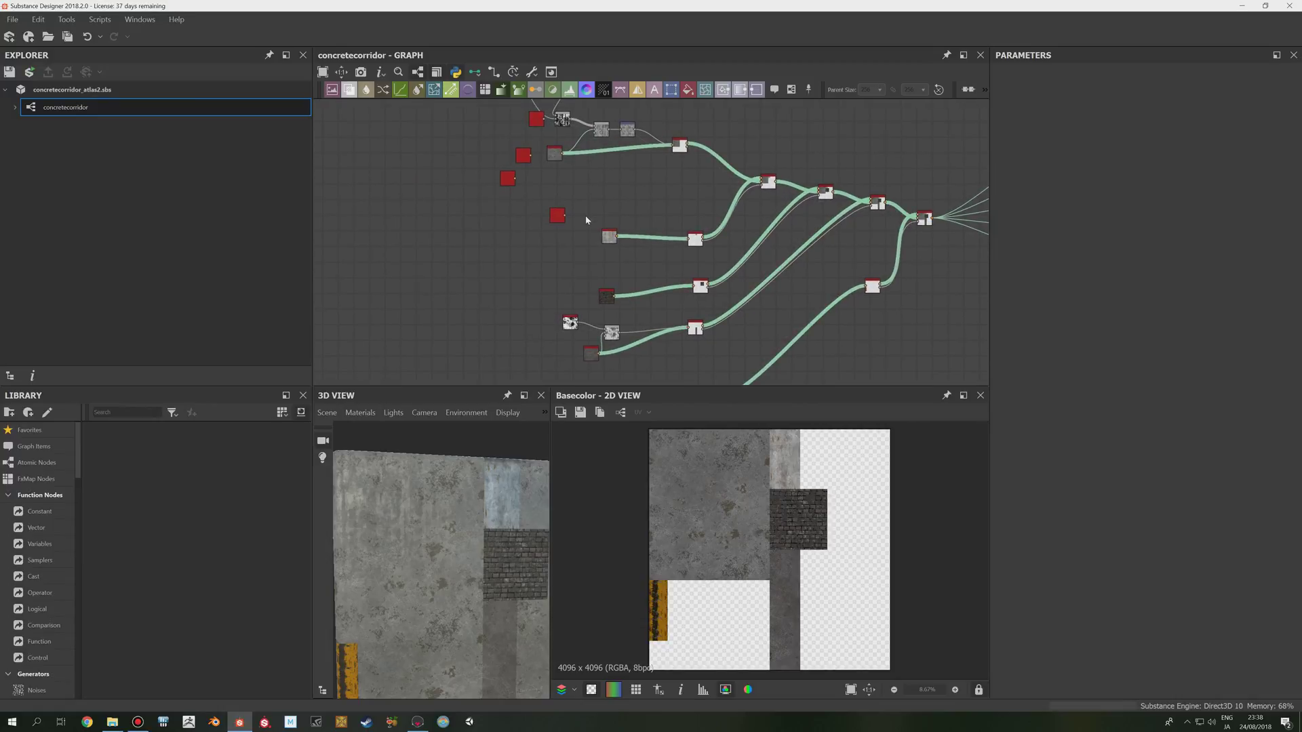
key("Delete")
left_click(509, 178)
key("Delete")
left_click(524, 156)
key("Delete")
left_click(539, 122)
left_click_drag(541, 122, 514, 172)
key("Delete")
Step: Display the concrete_044 node's base color in the 2D view and search the library for "con"
scroll(563, 258, "down", 1)
scroll(555, 233, "up", 6)
middle_click_drag(568, 241, 590, 380)
double_click(592, 208)
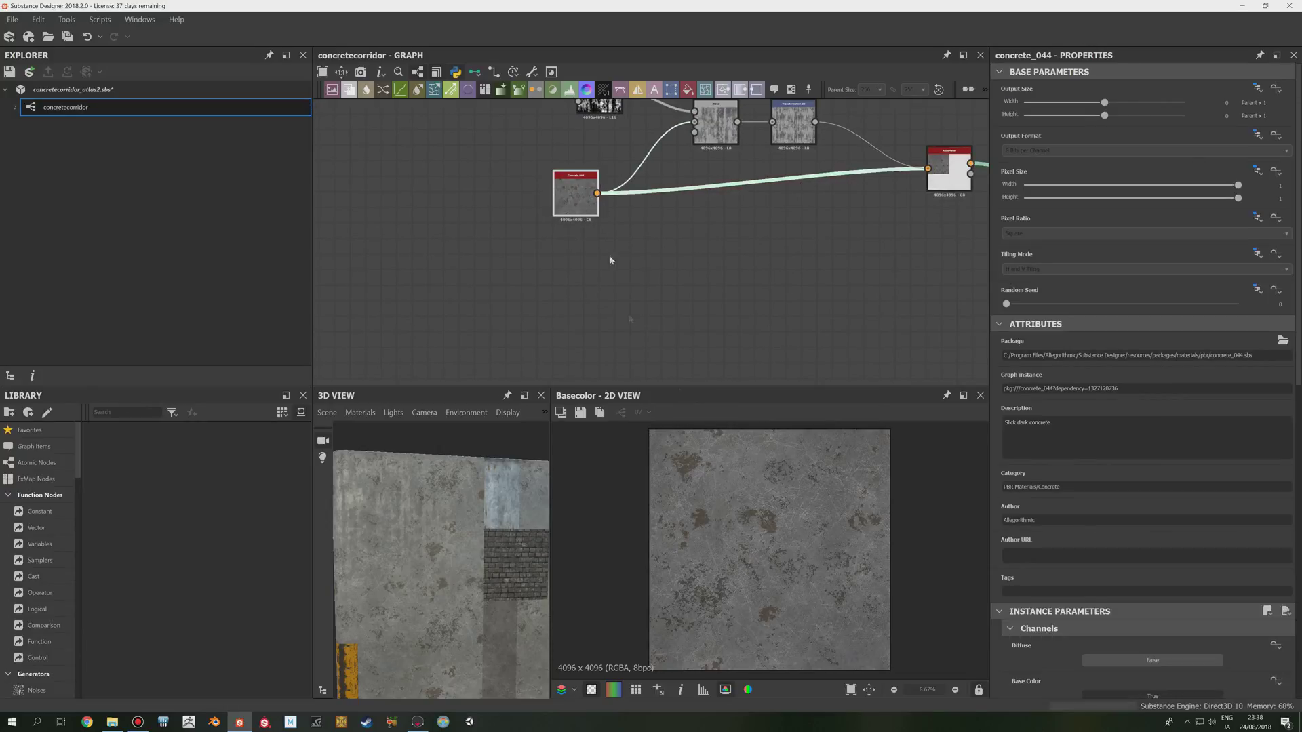
left_click(141, 410)
type("con")
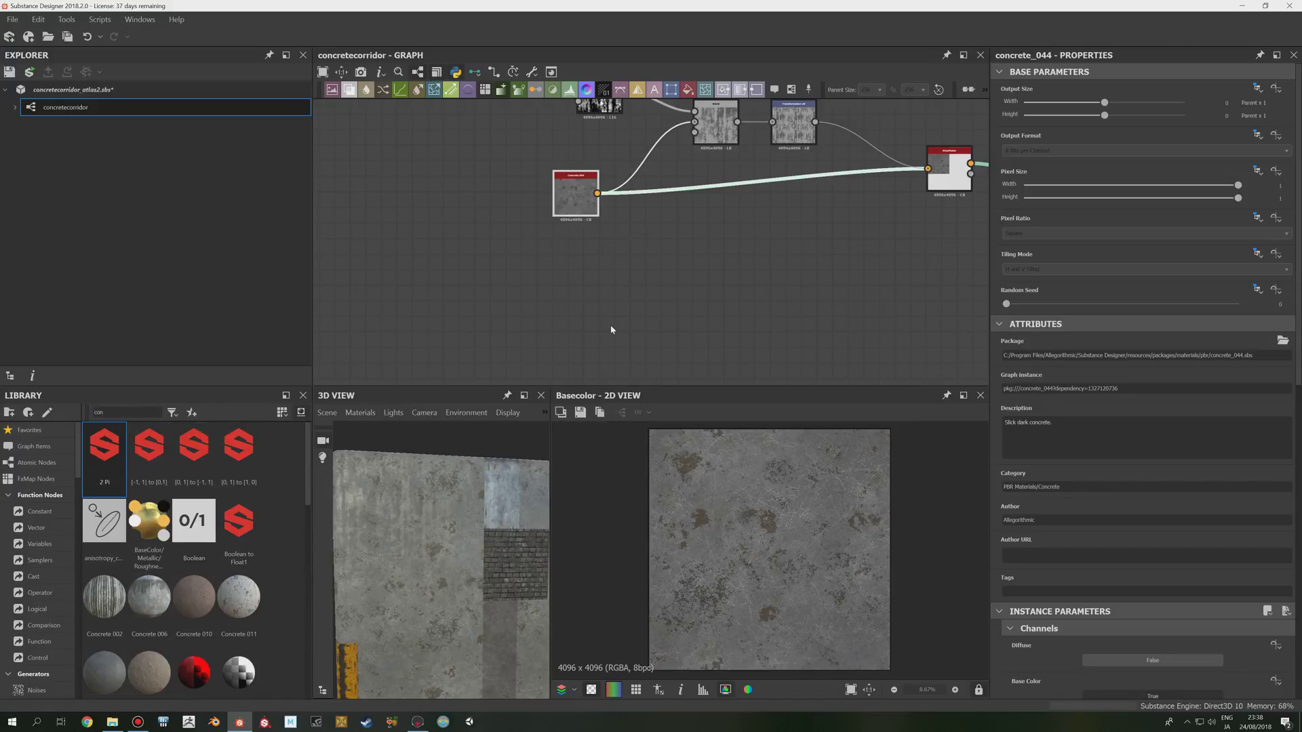
Step: Display the metal_003 node's base color in the 2D view and inspect its texture up close
scroll(611, 330, "down", 2)
middle_click_drag(684, 314, 656, 303)
middle_click_drag(628, 259, 628, 335)
middle_click_drag(677, 265, 552, 216)
scroll(647, 194, "down", 2)
middle_click_drag(668, 228, 640, 188)
middle_click_drag(611, 270, 652, 236)
double_click(611, 251)
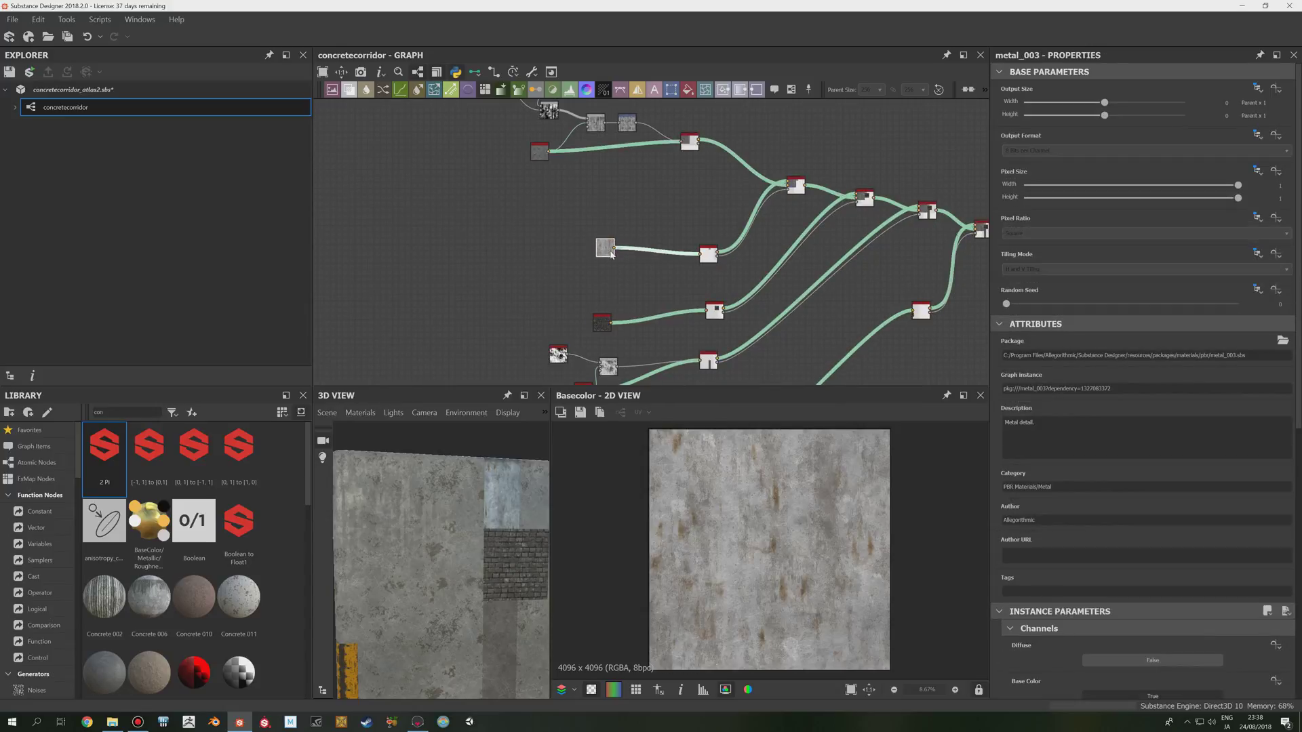
scroll(702, 476, "up", 3)
scroll(664, 254, "down", 3)
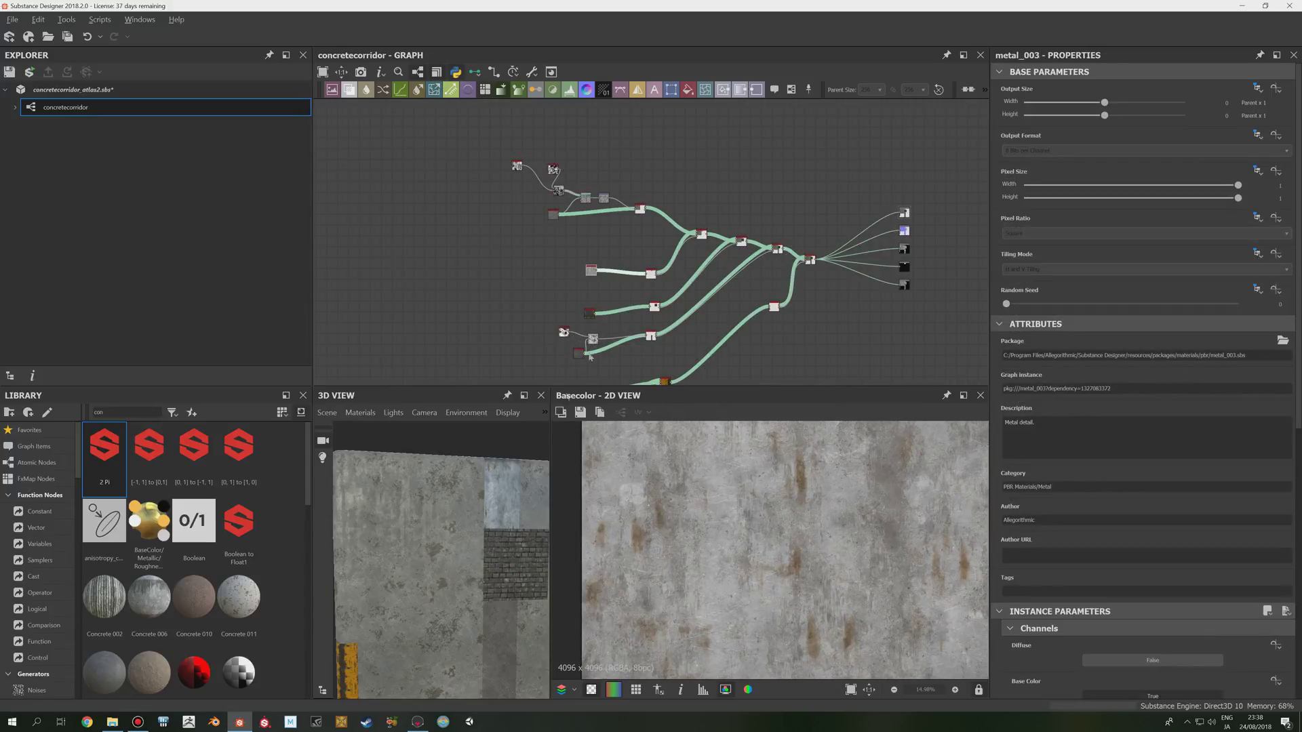
Step: Display the bricks_001 node's base color in the 2D view and bring the whole atlas plane into the 3D view
middle_click_drag(663, 254, 697, 218)
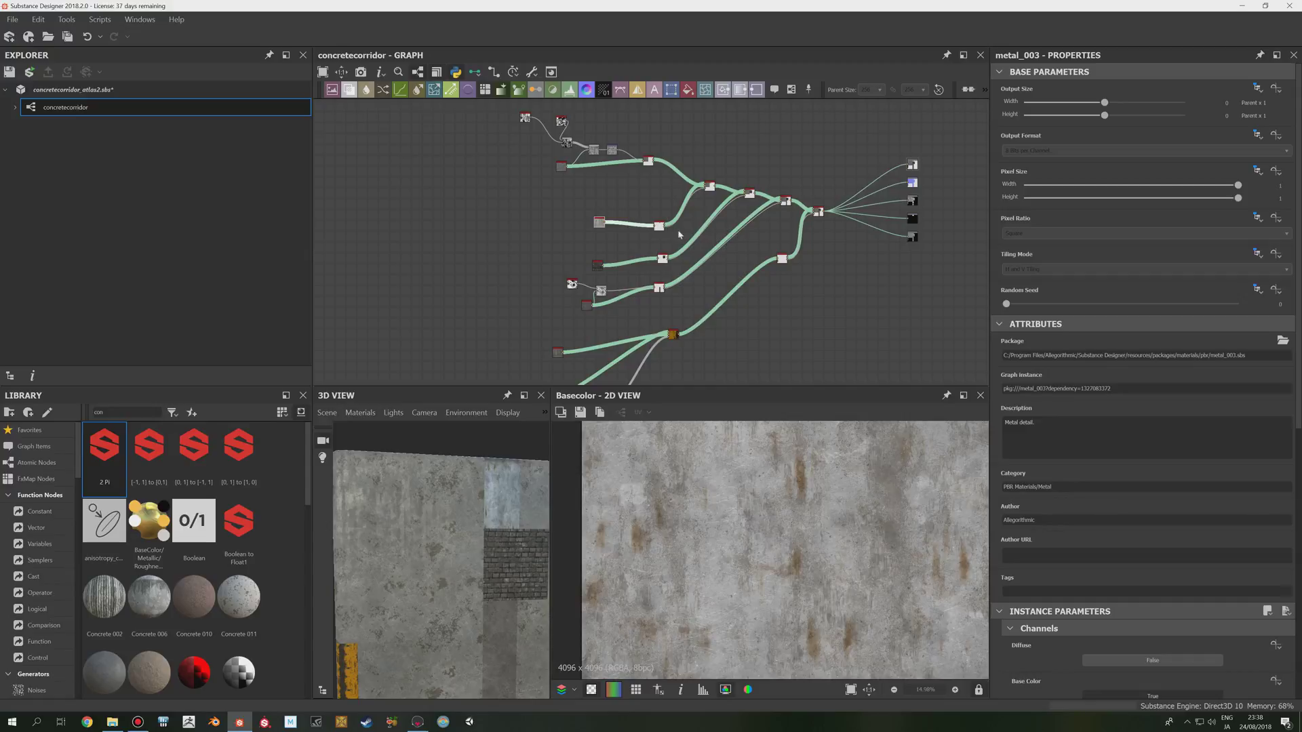
middle_click_drag(636, 260, 693, 209)
double_click(656, 216)
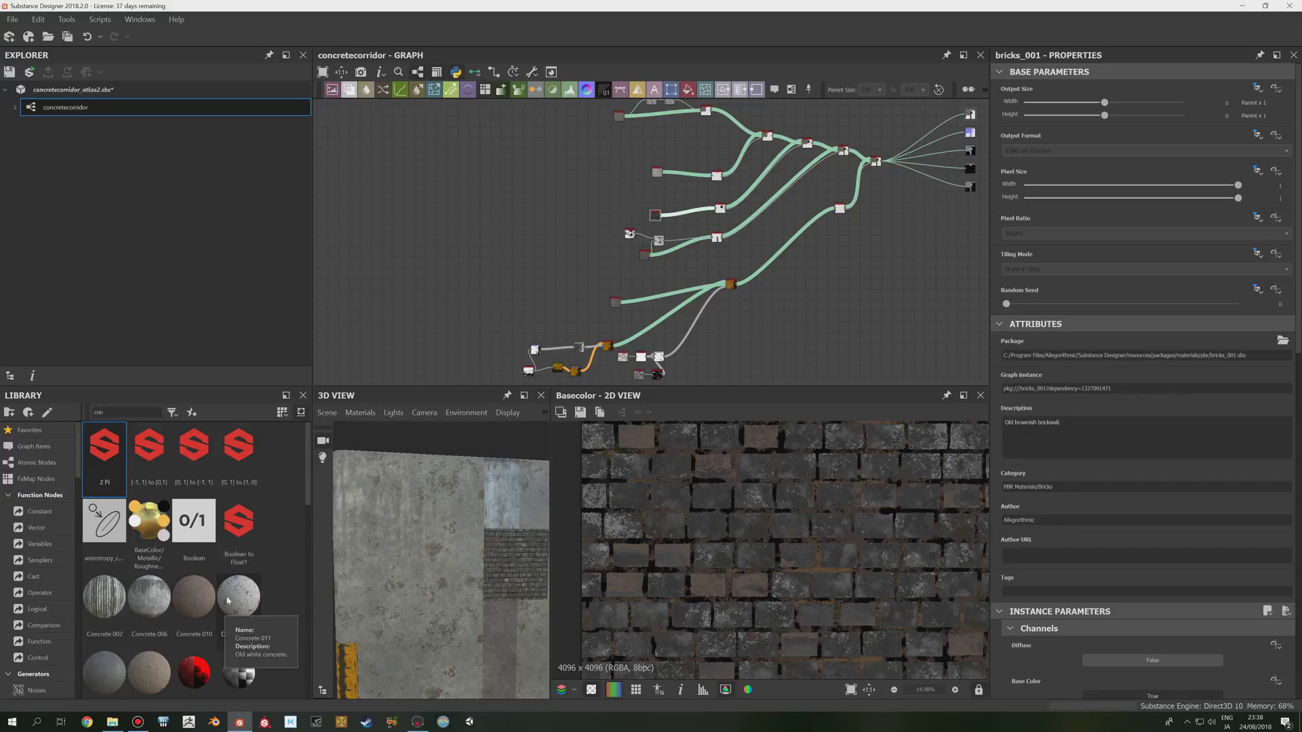
scroll(471, 288, "down", 2)
scroll(471, 287, "up", 4)
middle_click_drag(655, 224, 602, 245)
scroll(592, 255, "down", 2)
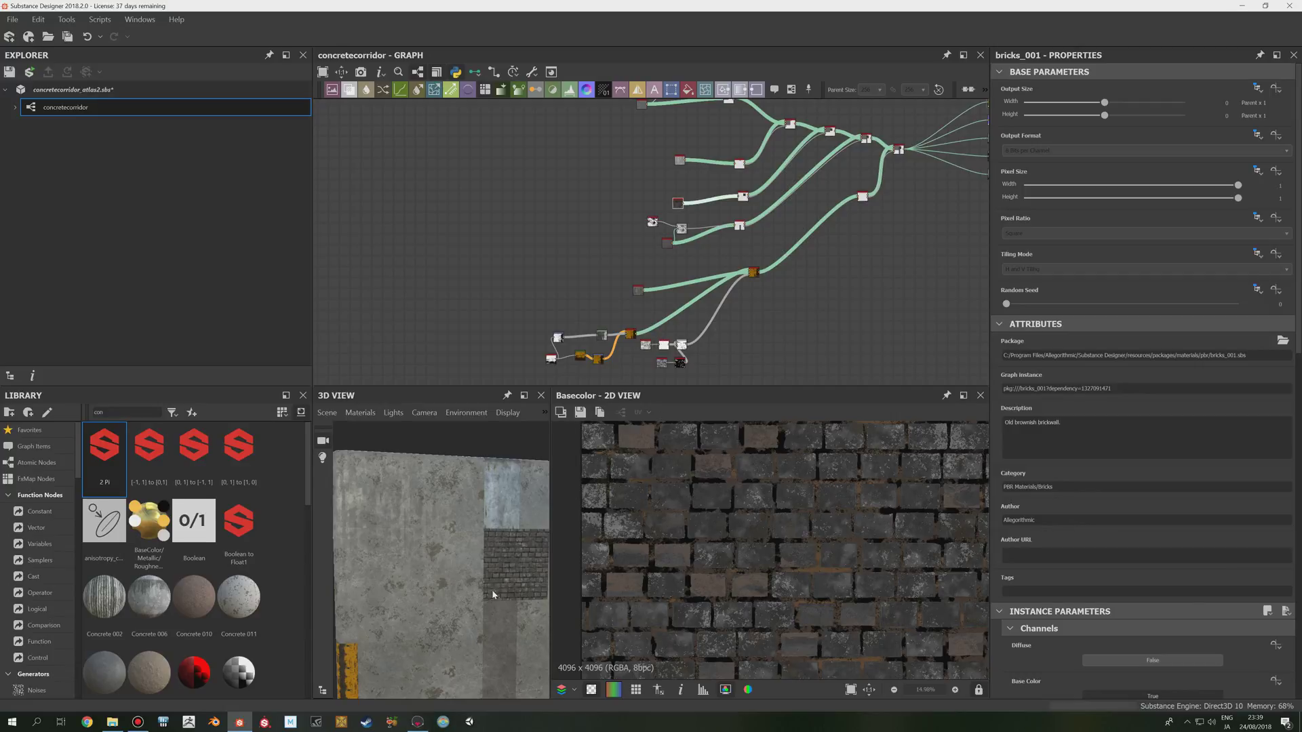
scroll(493, 595, "down", 2)
middle_click_drag(516, 580, 493, 574)
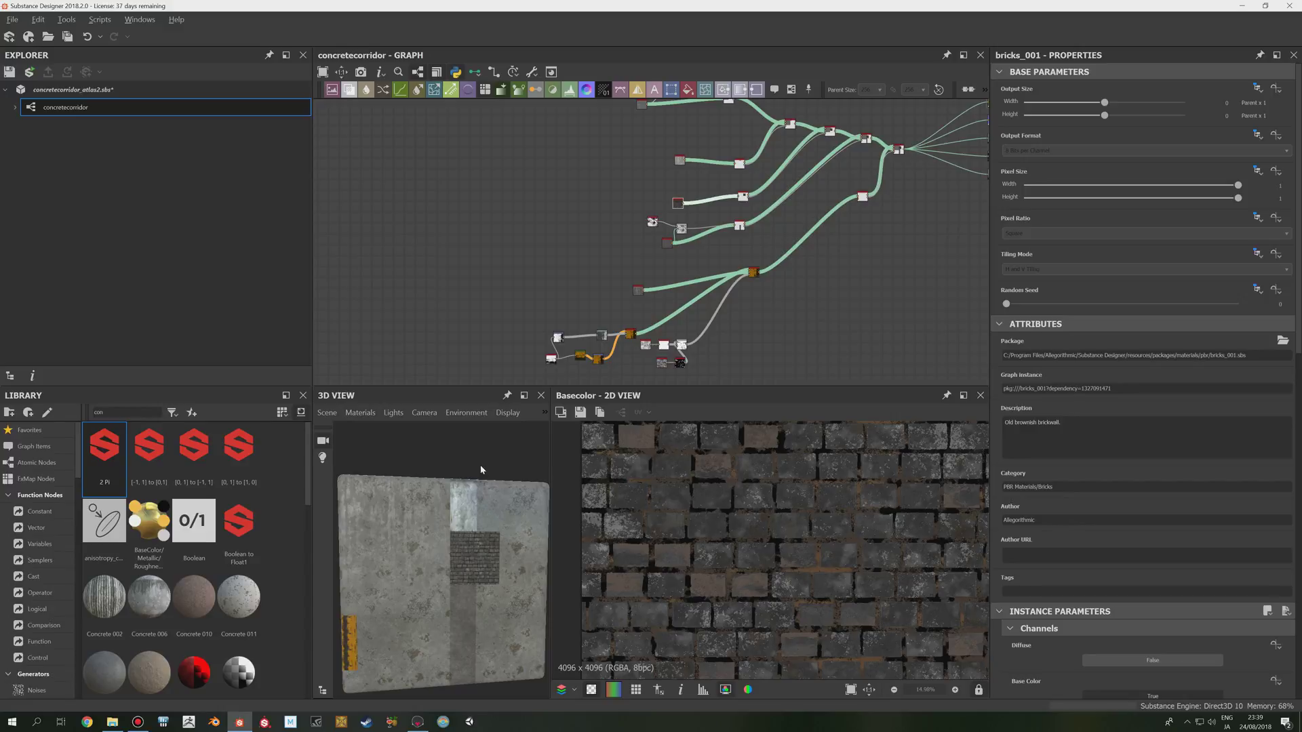
Step: Switch to Marmoset Toolbag and examine the corridor's brick floor, concrete walls and pipes up close from several angles
left_click(417, 721)
left_click_drag(660, 404, 553, 375, "alt")
scroll(560, 377, "up", 7)
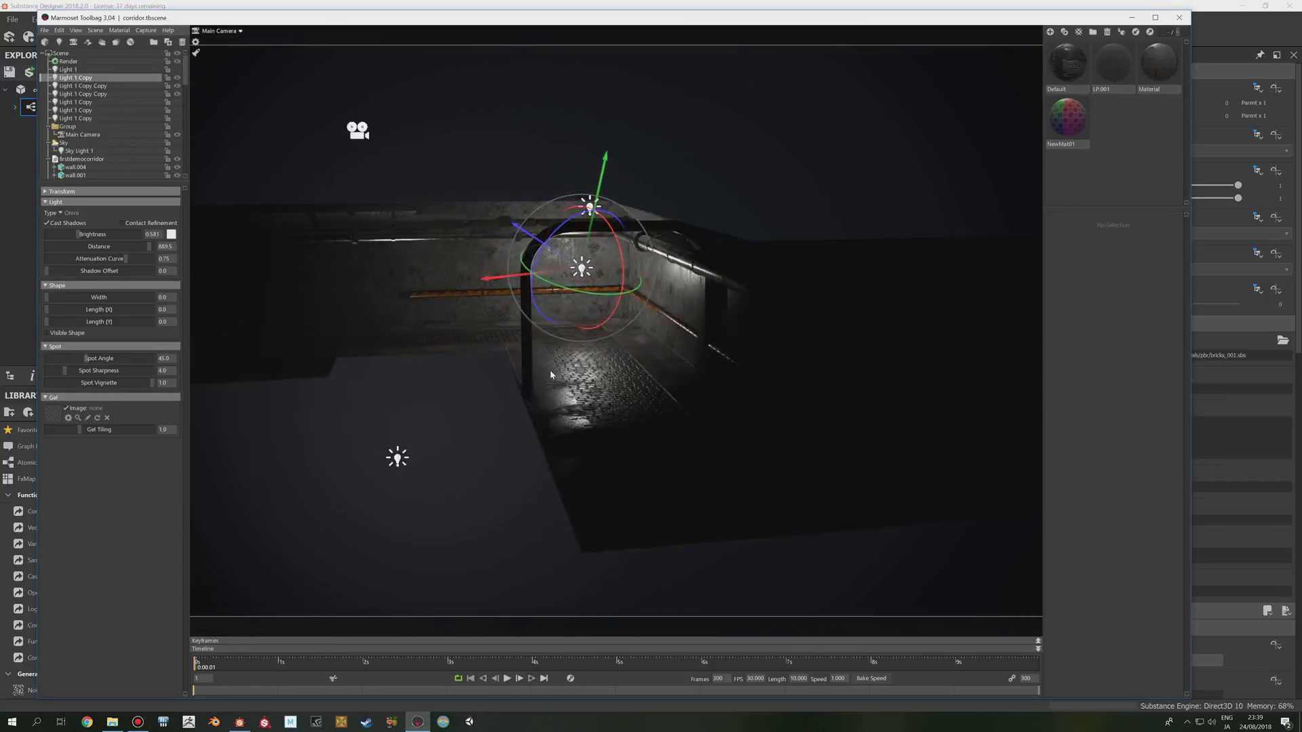
right_click_drag(559, 377, 599, 315, "alt")
middle_click_drag(599, 315, 596, 332, "alt")
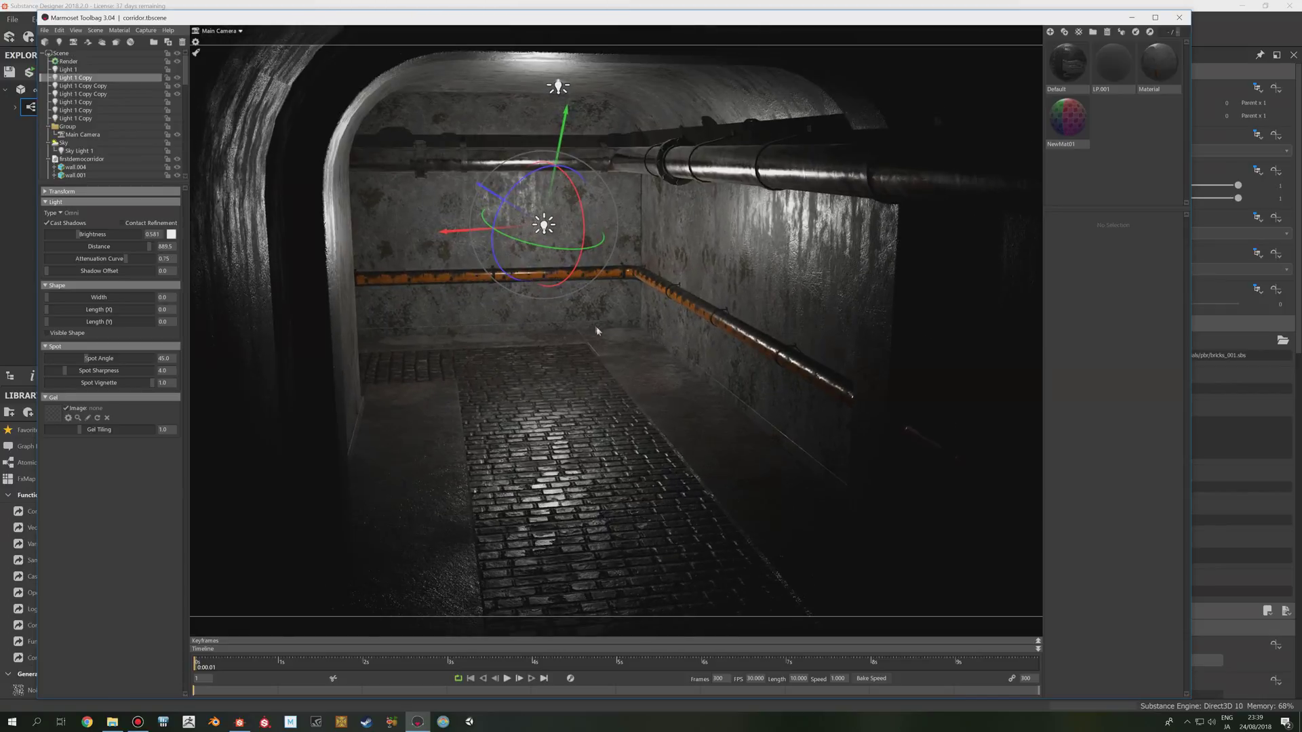
left_click_drag(596, 332, 624, 279, "alt")
middle_click_drag(594, 285, 599, 308, "alt")
scroll(599, 308, "up", 2)
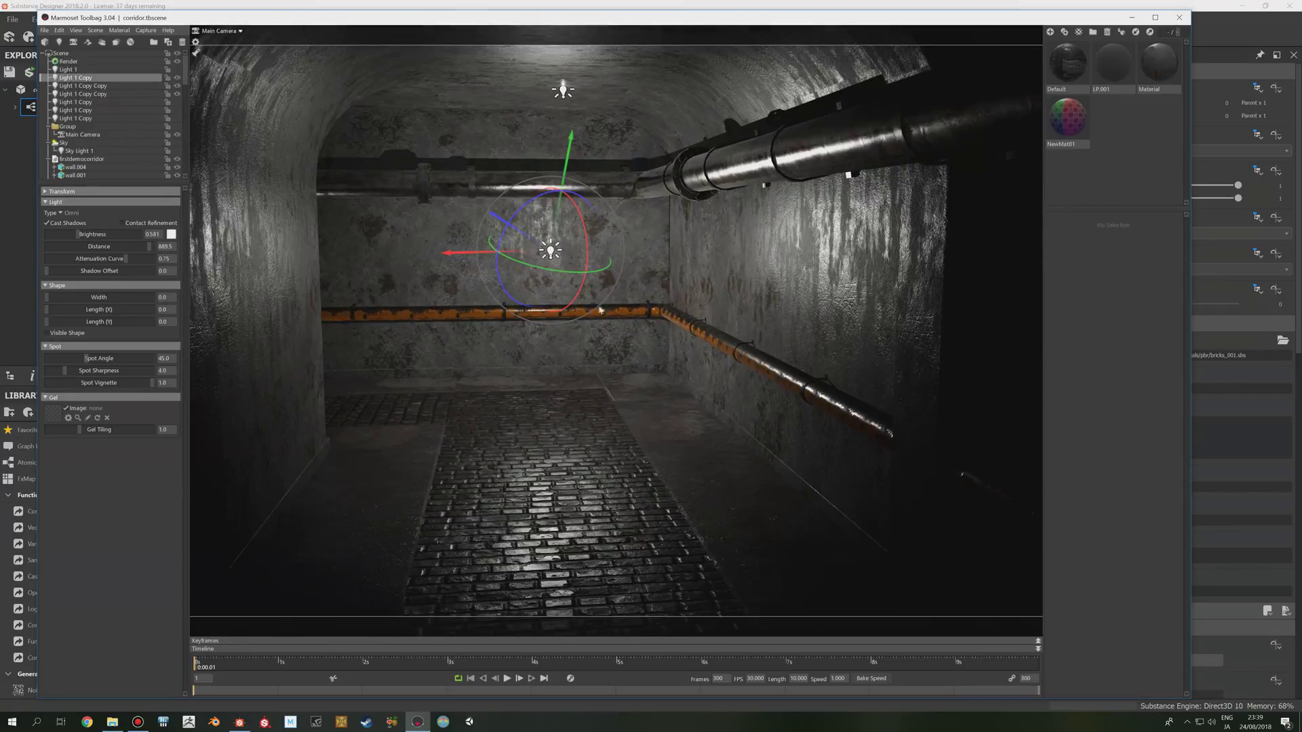
mouse_move(717, 293)
left_mouse_down("alt")
mouse_move(722, 302)
mouse_move(726, 291)
left_mouse_up("alt")
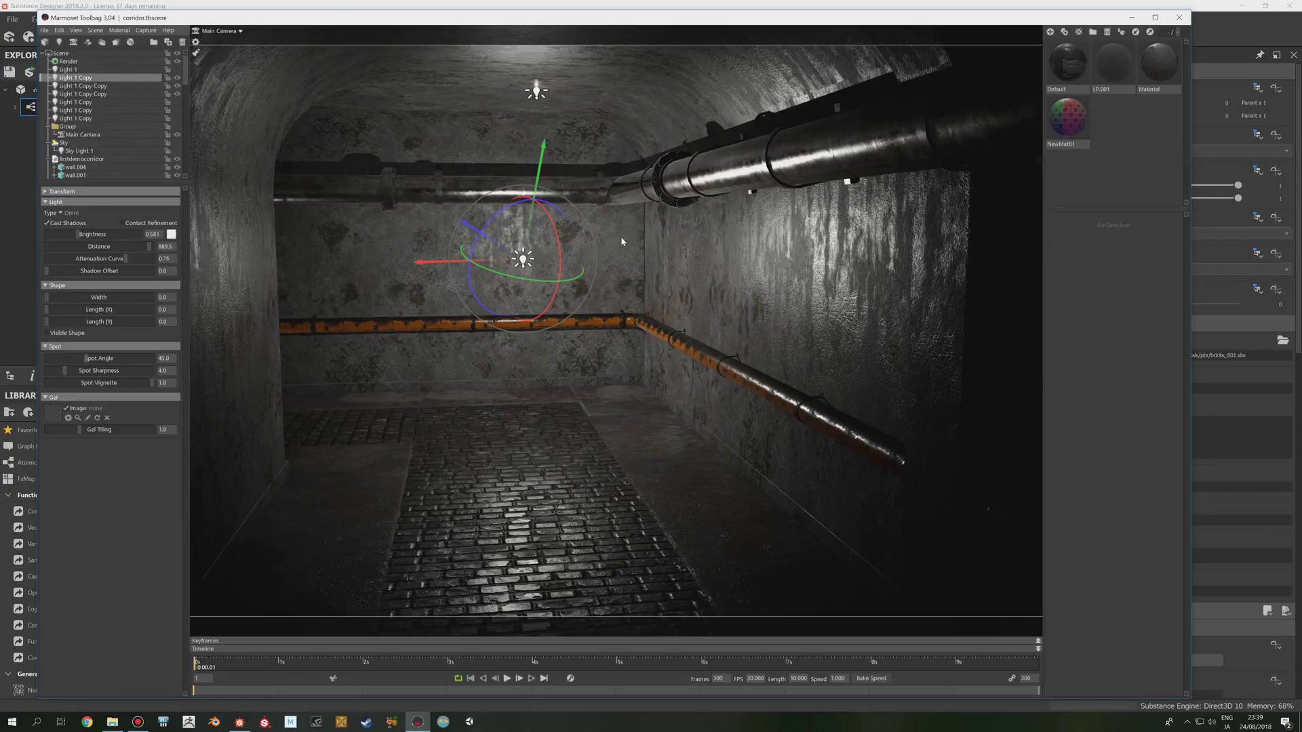
middle_click_drag(620, 237, 623, 241, "alt")
left_click_drag(622, 241, 650, 223, "alt")
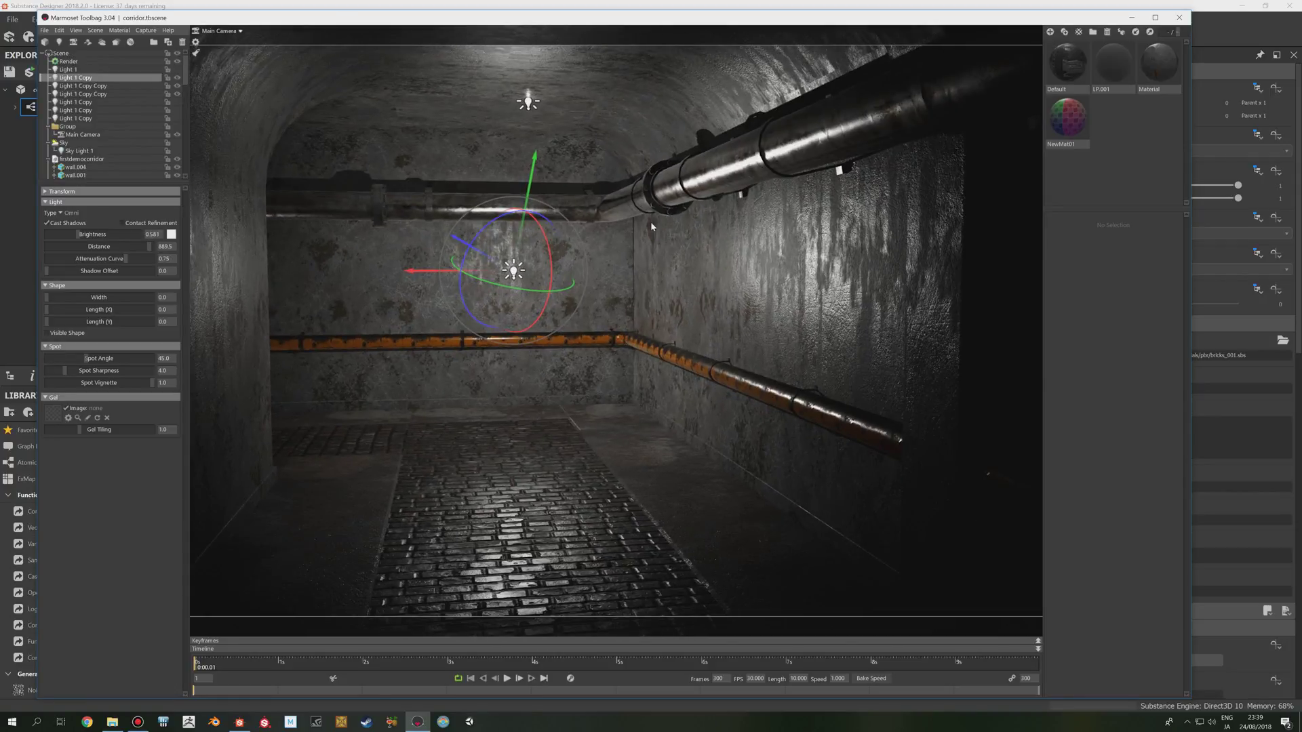
middle_click_drag(579, 182, 583, 224, "alt")
mouse_move(585, 224)
left_mouse_down()
mouse_move(602, 227)
mouse_move(582, 232)
left_mouse_up()
scroll(602, 227, "down", 3)
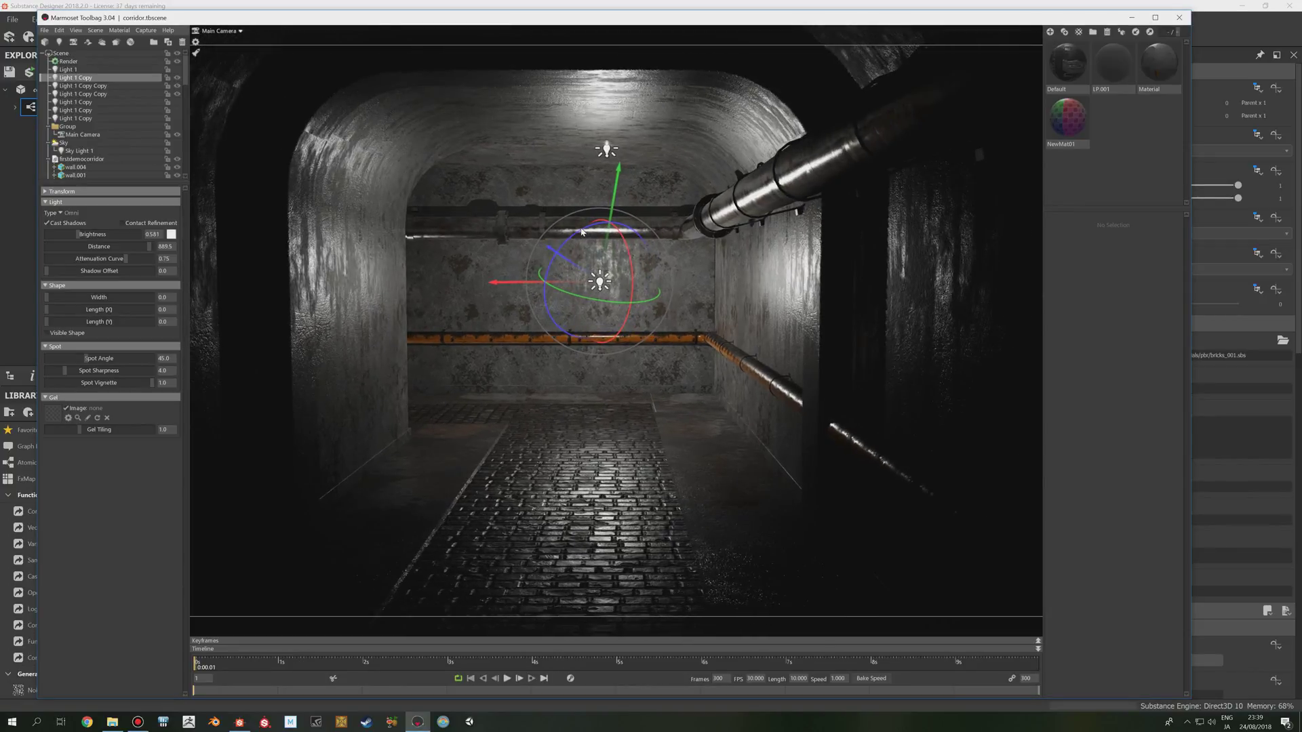
Step: Switch to Substance Designer and display the final material_blend node, which feeds the outputs, in the 2D view
left_click(239, 722)
scroll(677, 296, "down", 1)
scroll(730, 272, "up", 3)
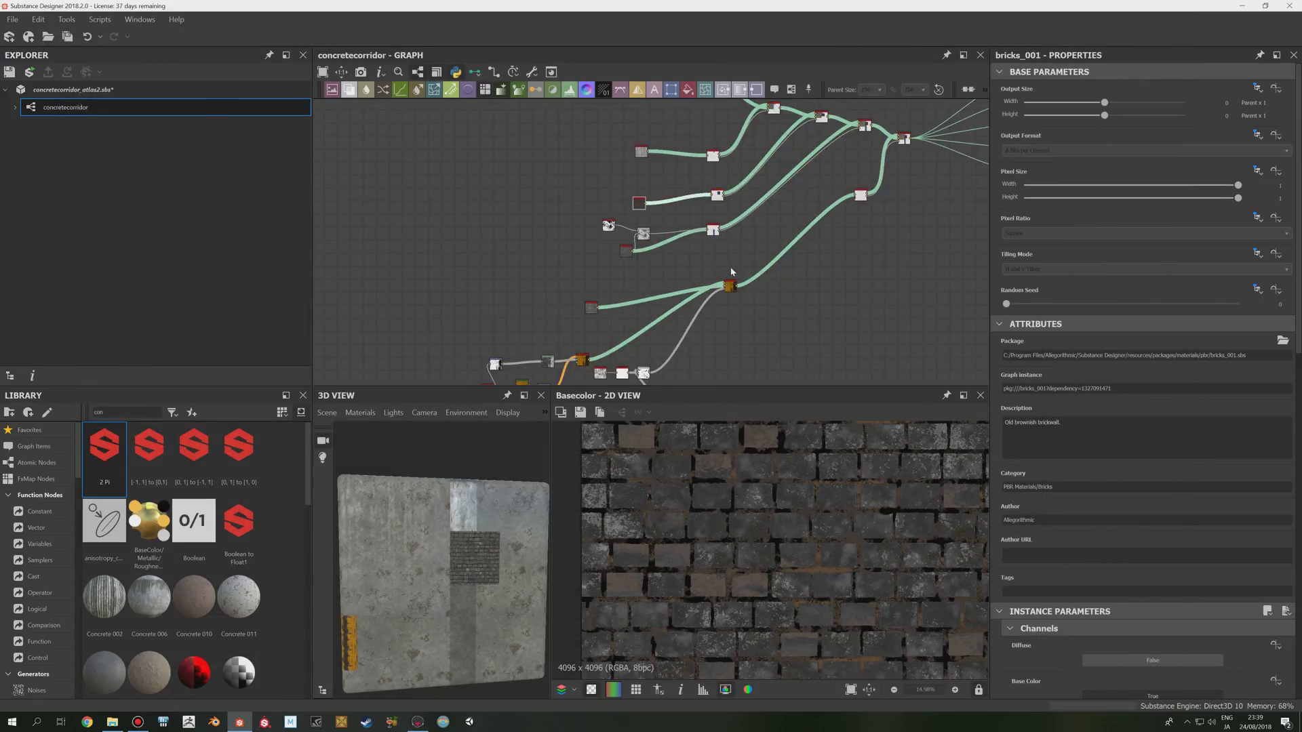
middle_click_drag(711, 260, 645, 353)
middle_click_drag(590, 196, 621, 295)
scroll(629, 229, "down", 2)
middle_click_drag(806, 294, 685, 316)
double_click(721, 286)
double_click(724, 281)
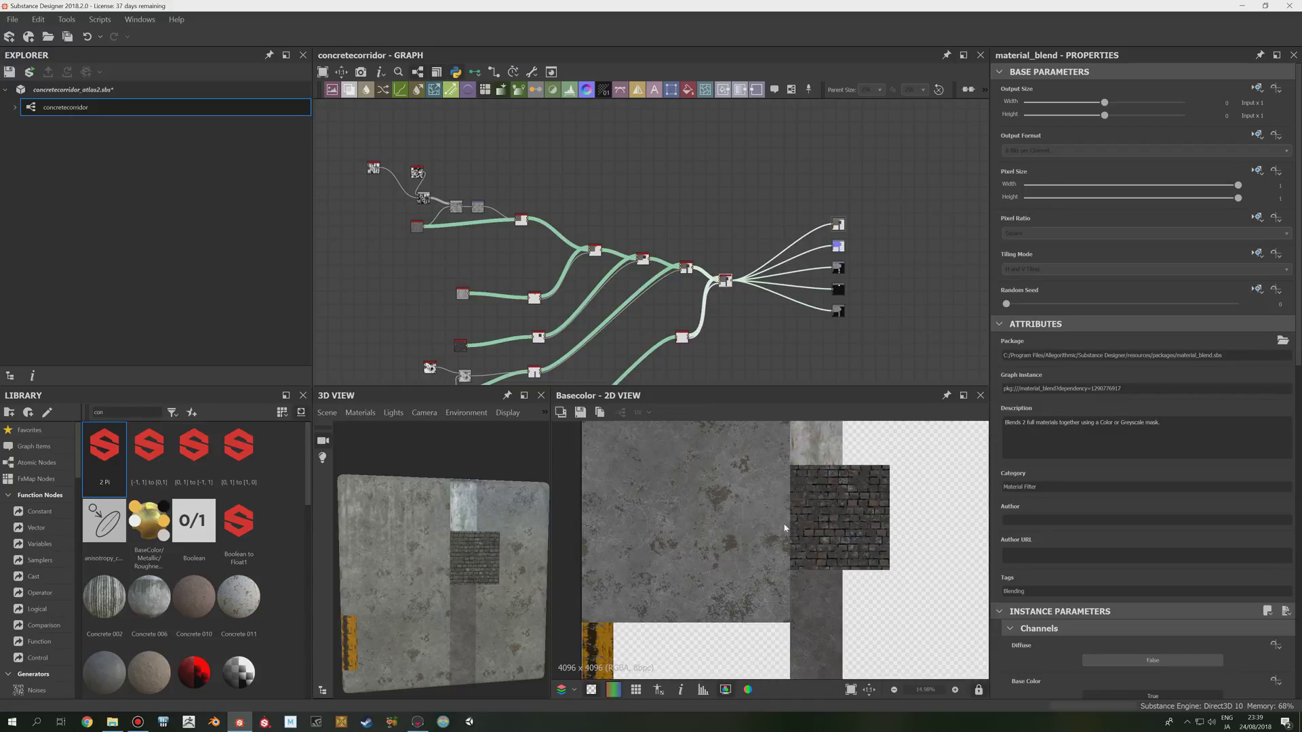
Step: Inspect the atlas's brick tile up close and compare it with the corridor's brick floor in Marmoset Toolbag
scroll(777, 489, "up", 5)
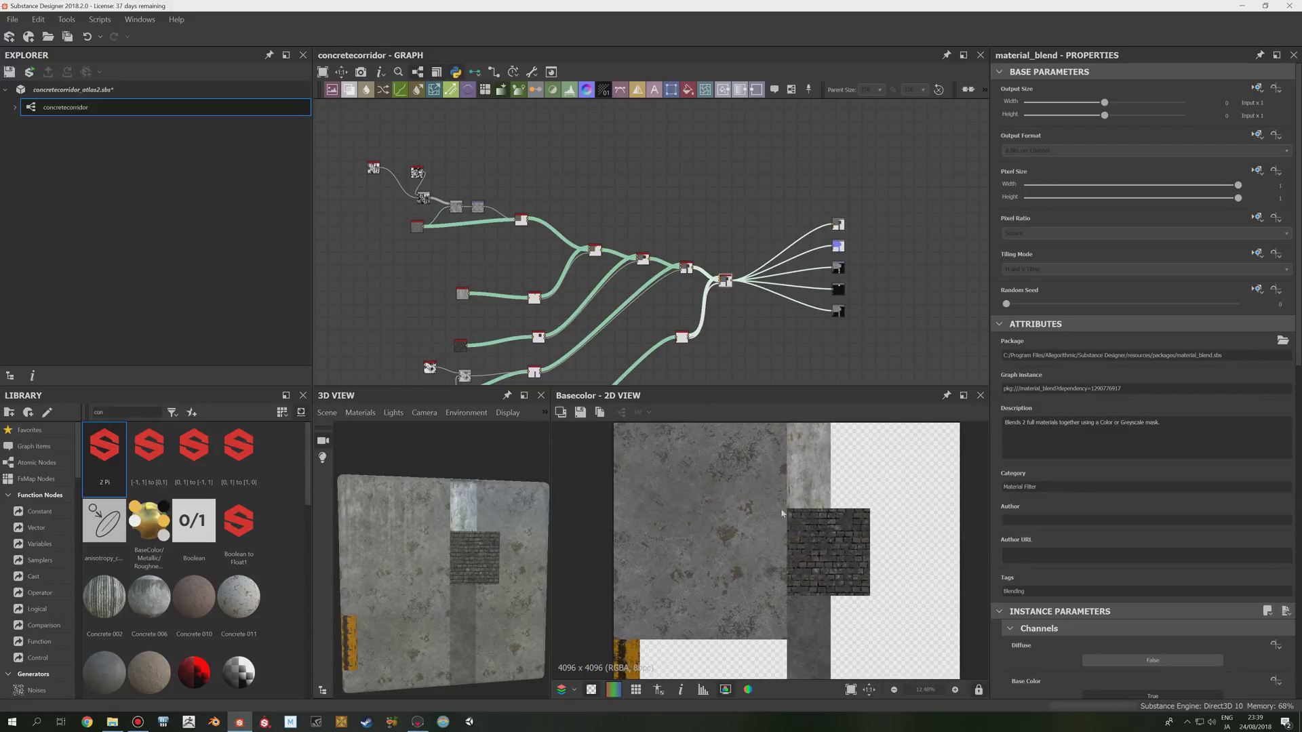
scroll(855, 487, "up", 1)
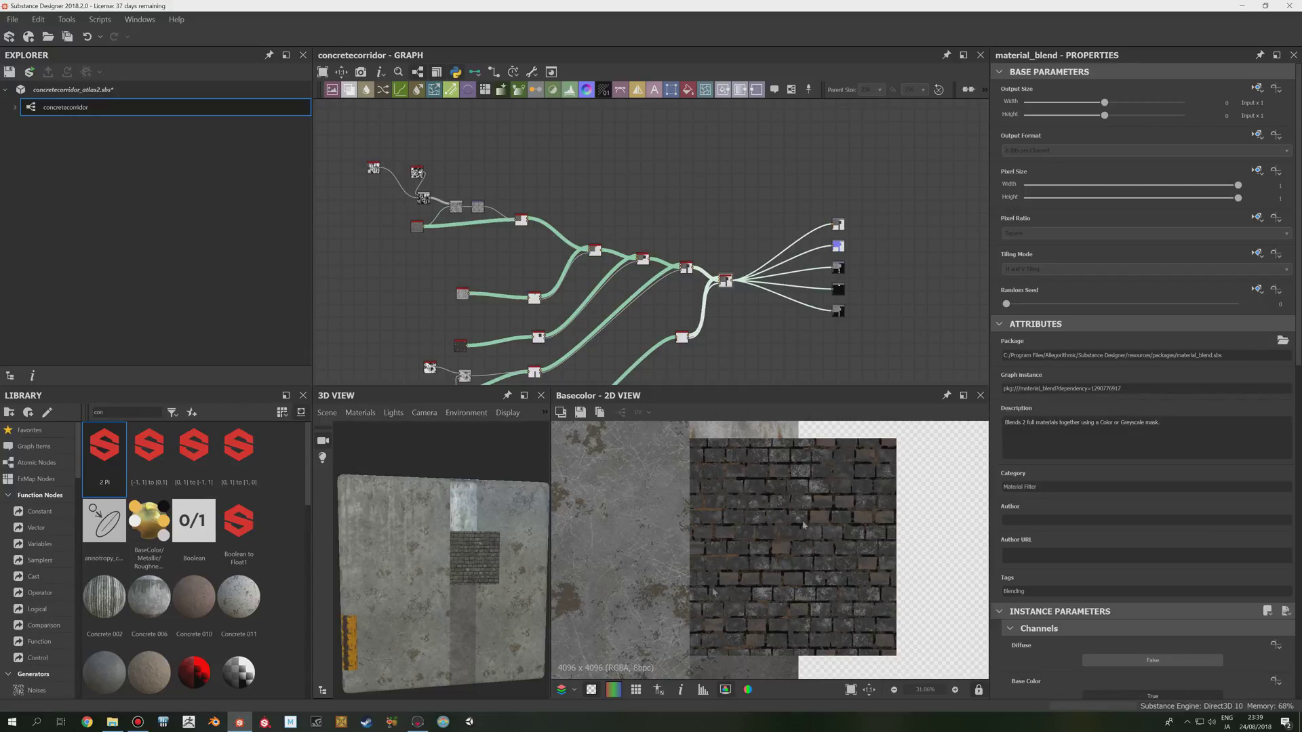
left_click(418, 721)
middle_click_drag(594, 453, 641, 359)
left_click_drag(641, 360, 649, 370)
left_click(649, 370)
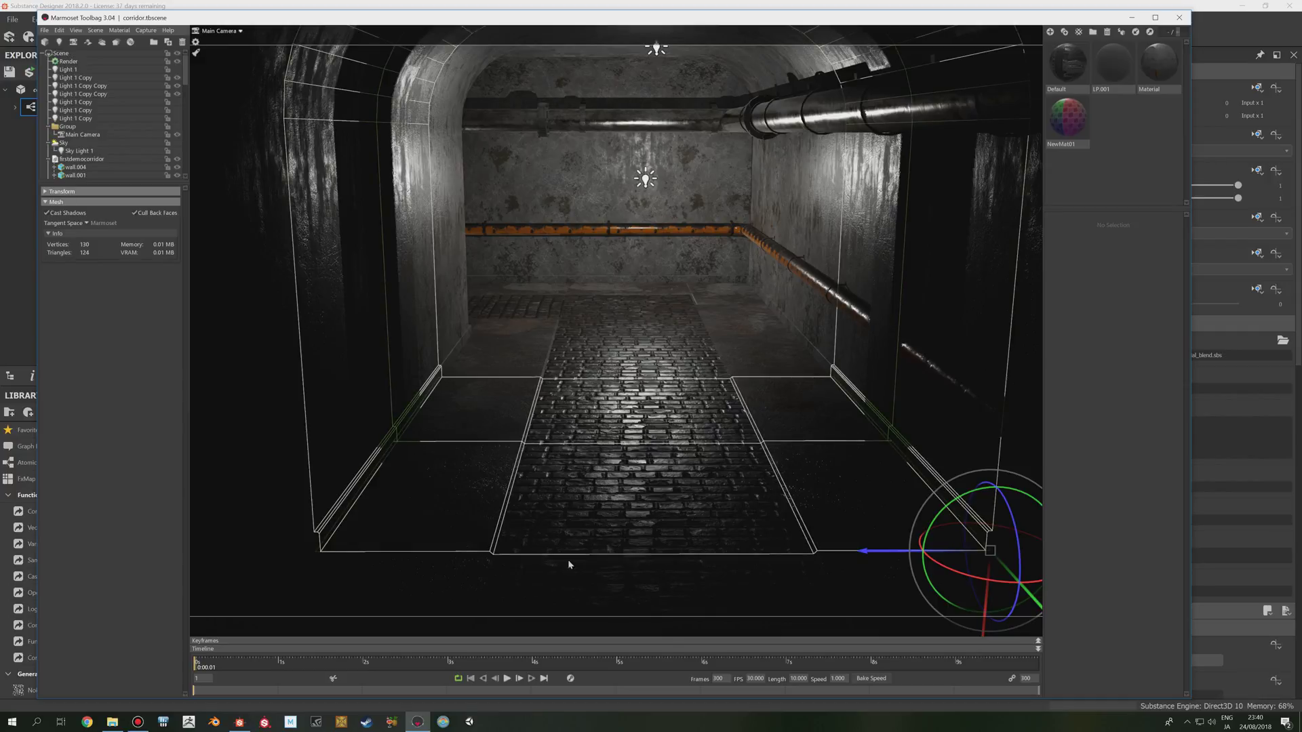
Step: Switch to Substance Designer and display the first concrete material's AtlasMaker node in the 2D view with its whole tile visible
left_click(239, 721)
scroll(709, 349, "up", 4)
middle_click_drag(609, 192, 668, 254)
left_click(662, 189)
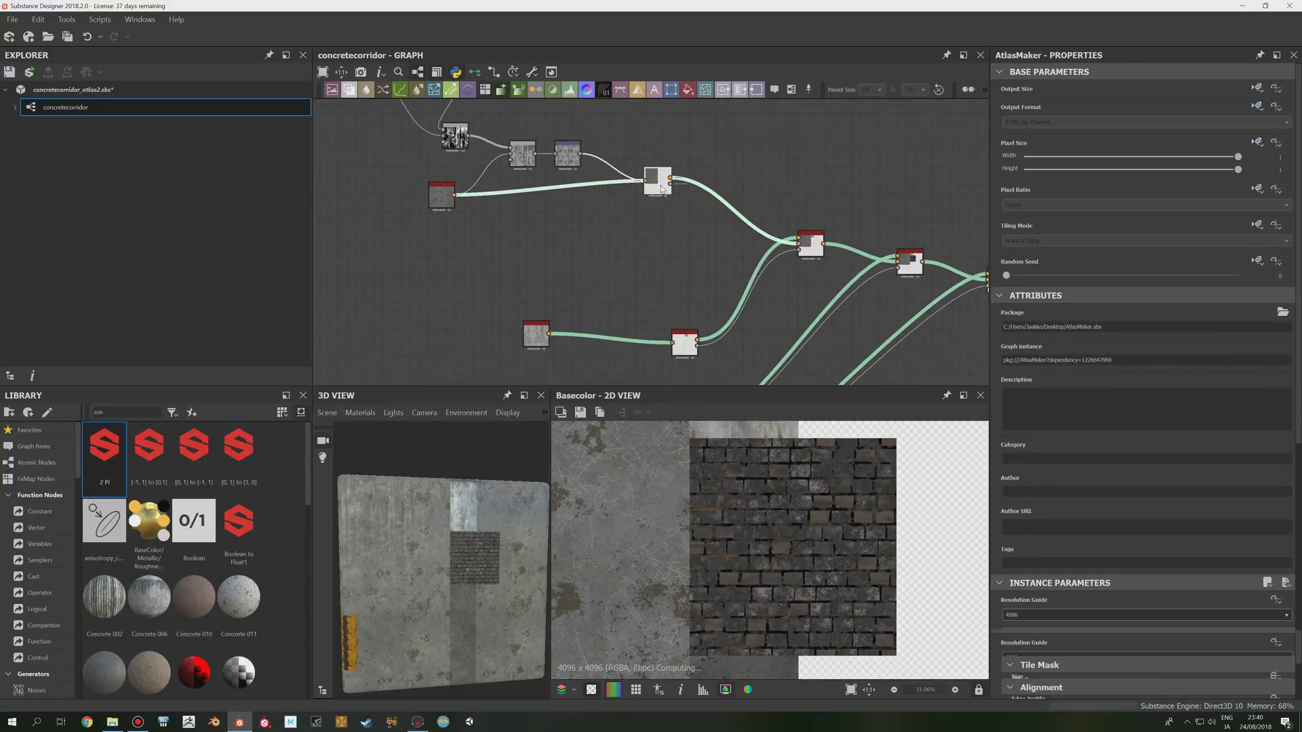
middle_click_drag(692, 143, 693, 198)
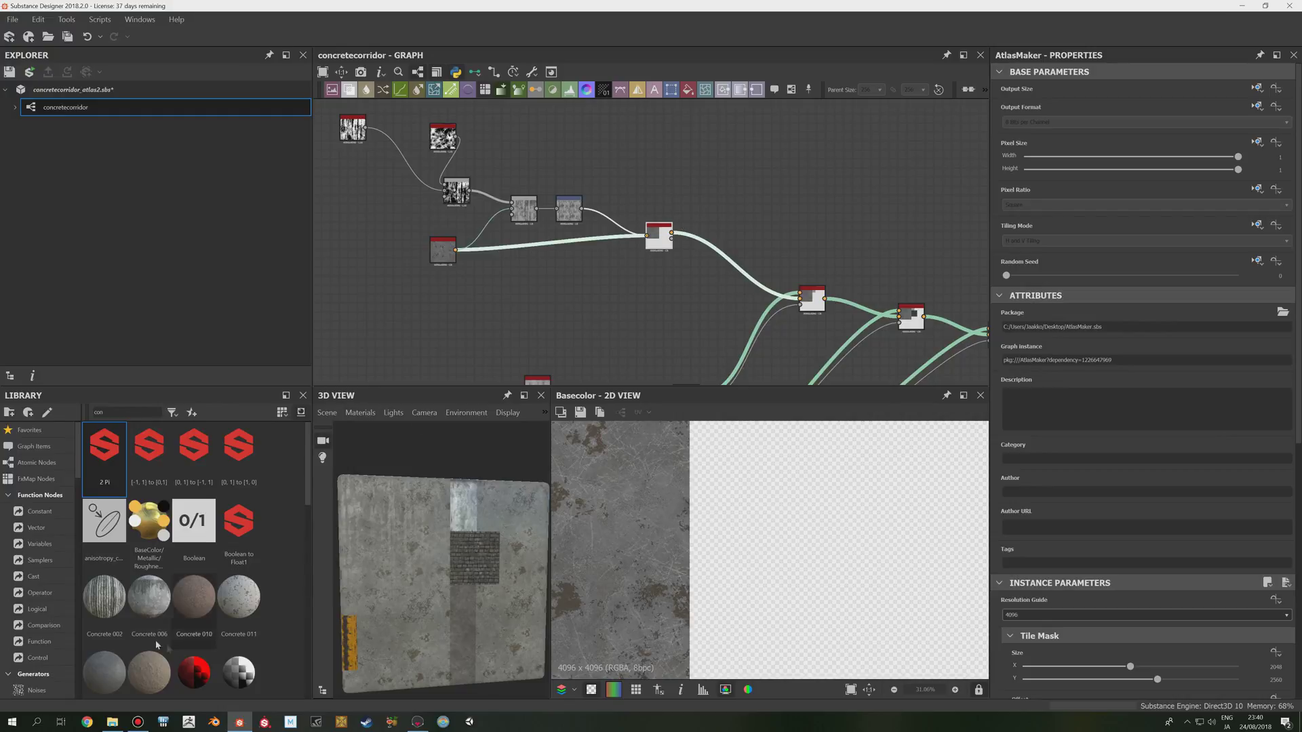
scroll(698, 313, "up", 2)
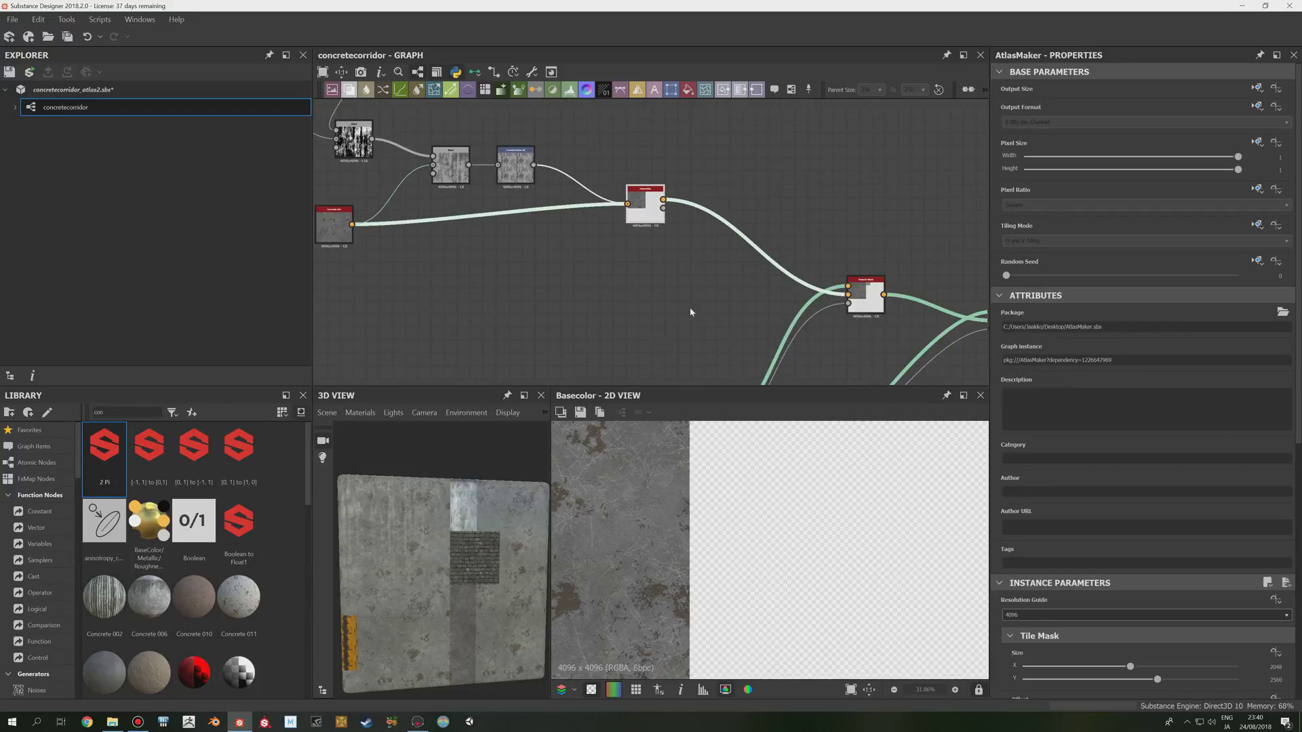
scroll(649, 240, "down", 4)
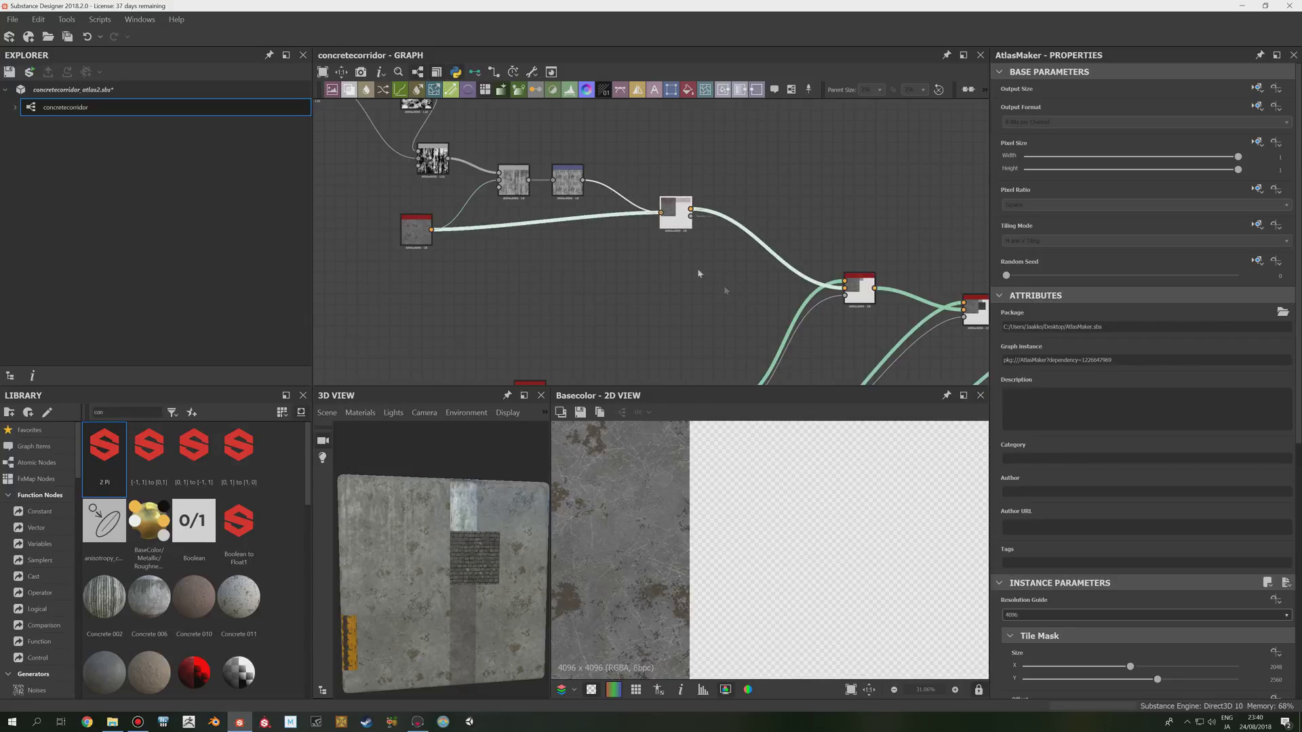
scroll(836, 470, "down", 2)
middle_click_drag(807, 467, 808, 486)
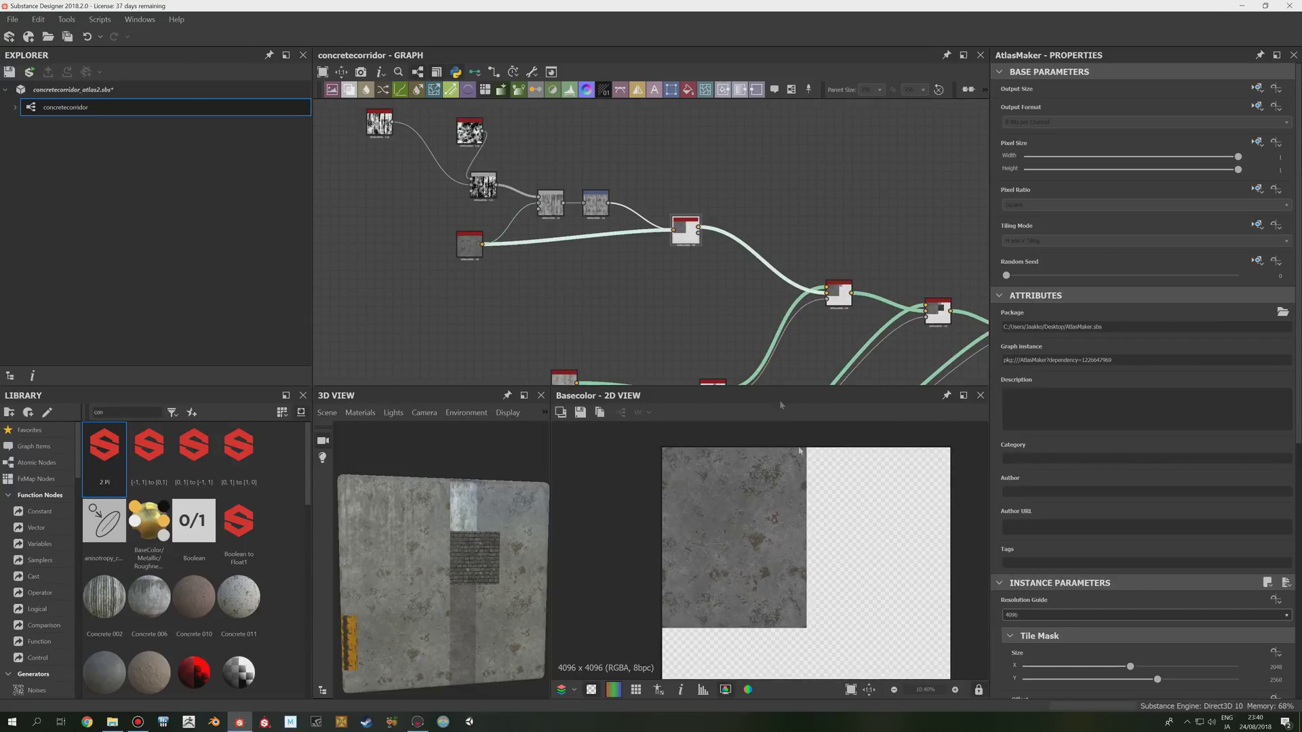
scroll(803, 483, "down", 2)
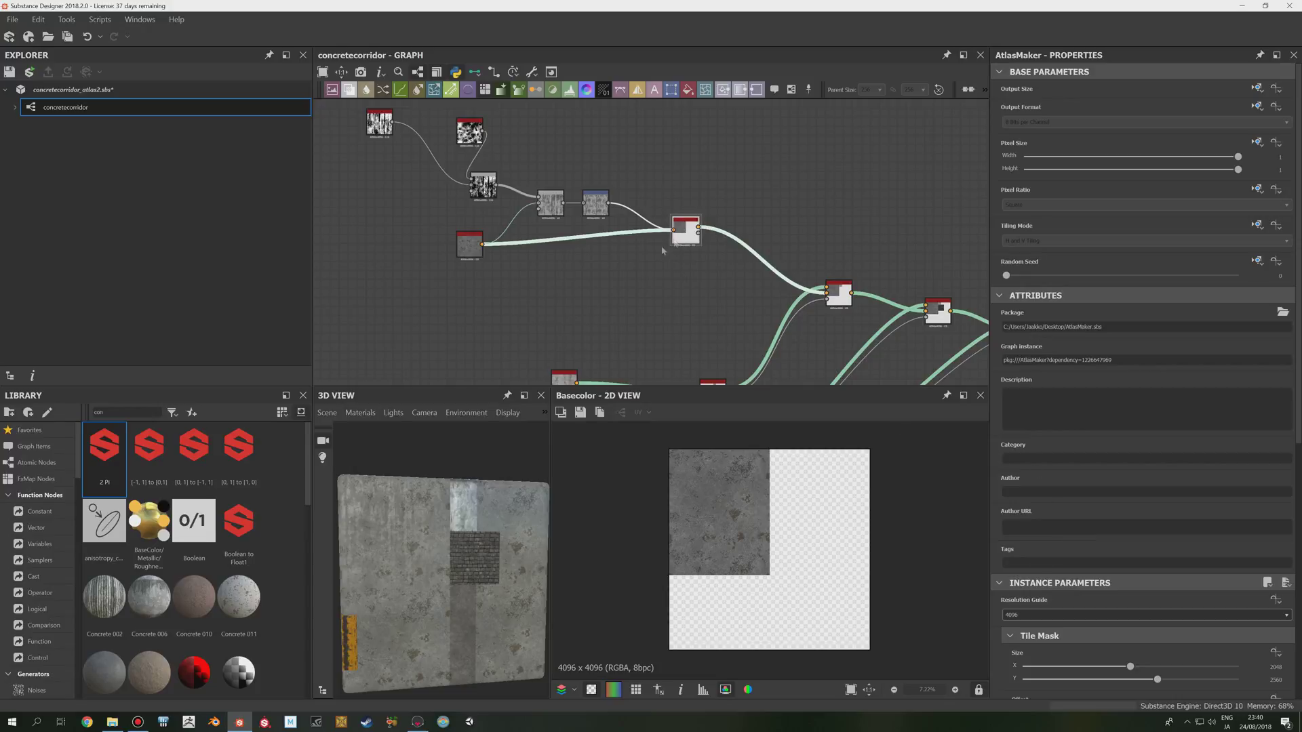
Step: Open the parameters of the AtlasMaker node feeding the first material_blend and review its Tile Mask size, offset and alignment settings
middle_click_drag(673, 327, 656, 265)
double_click(817, 229)
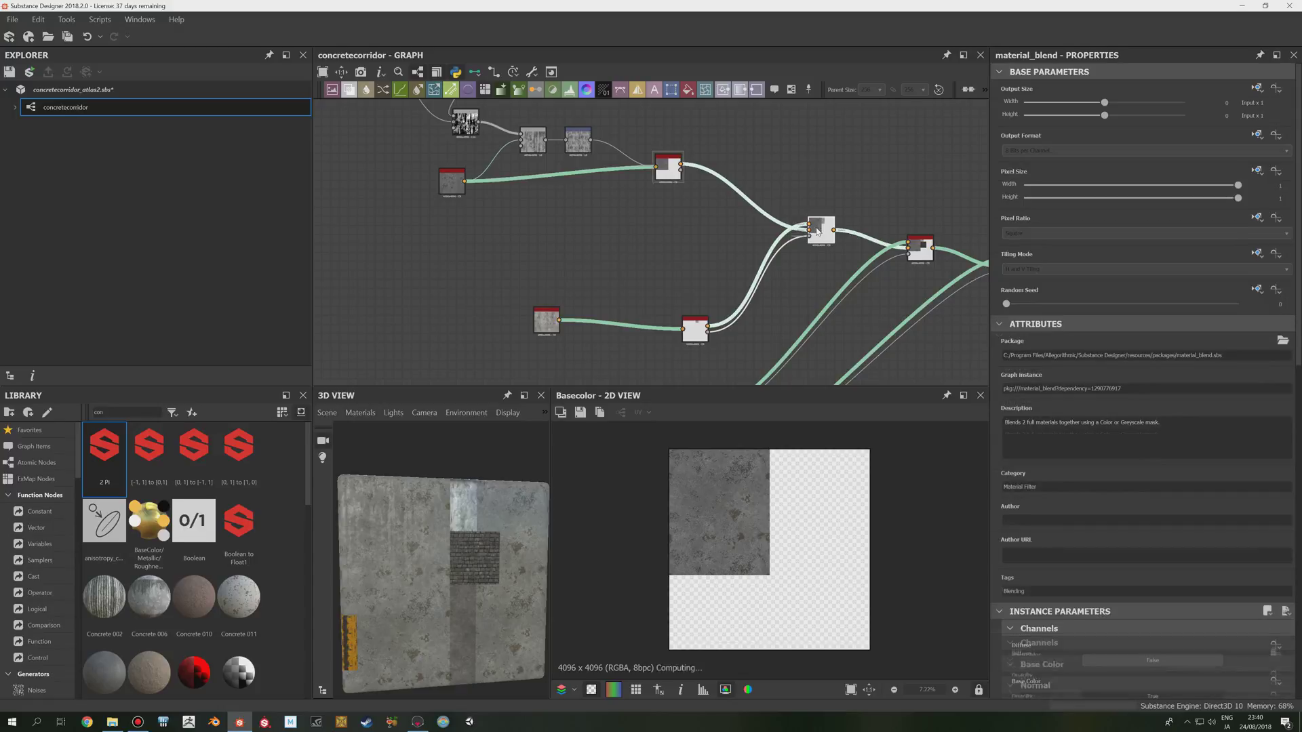
left_click(669, 170)
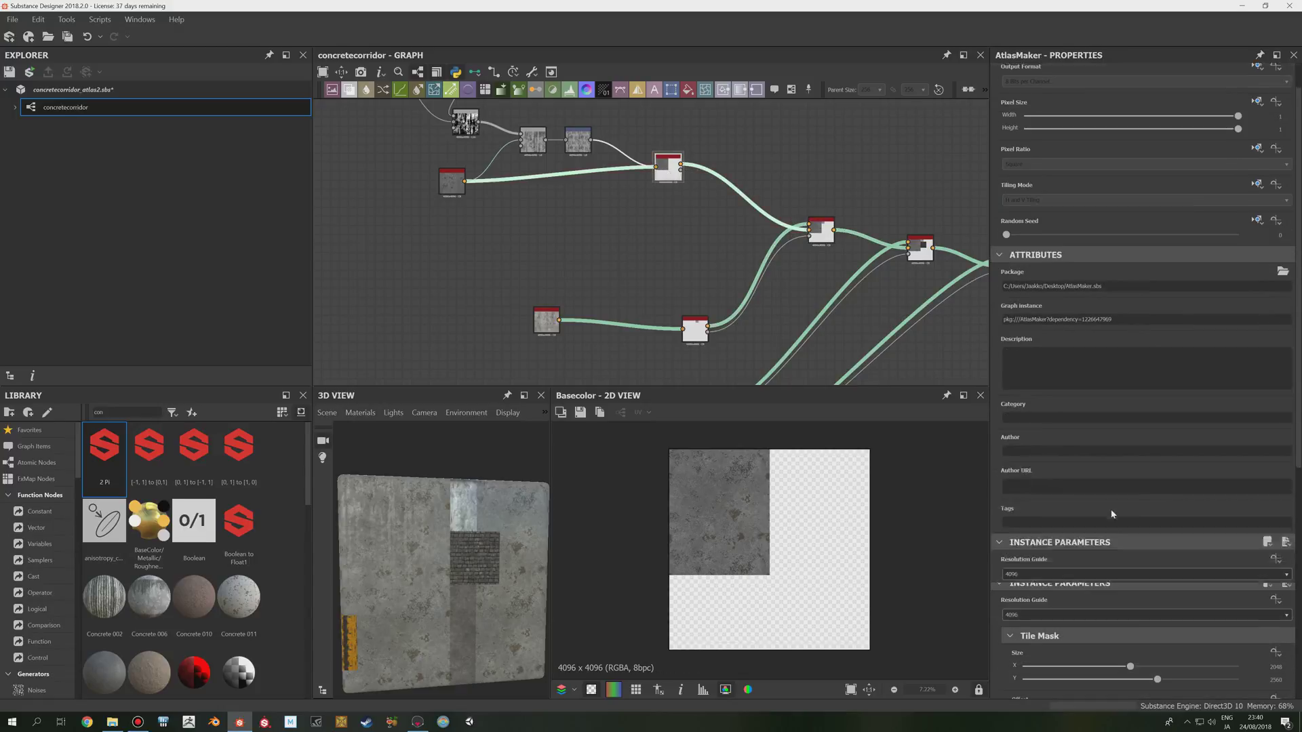
scroll(1112, 514, "down", 4)
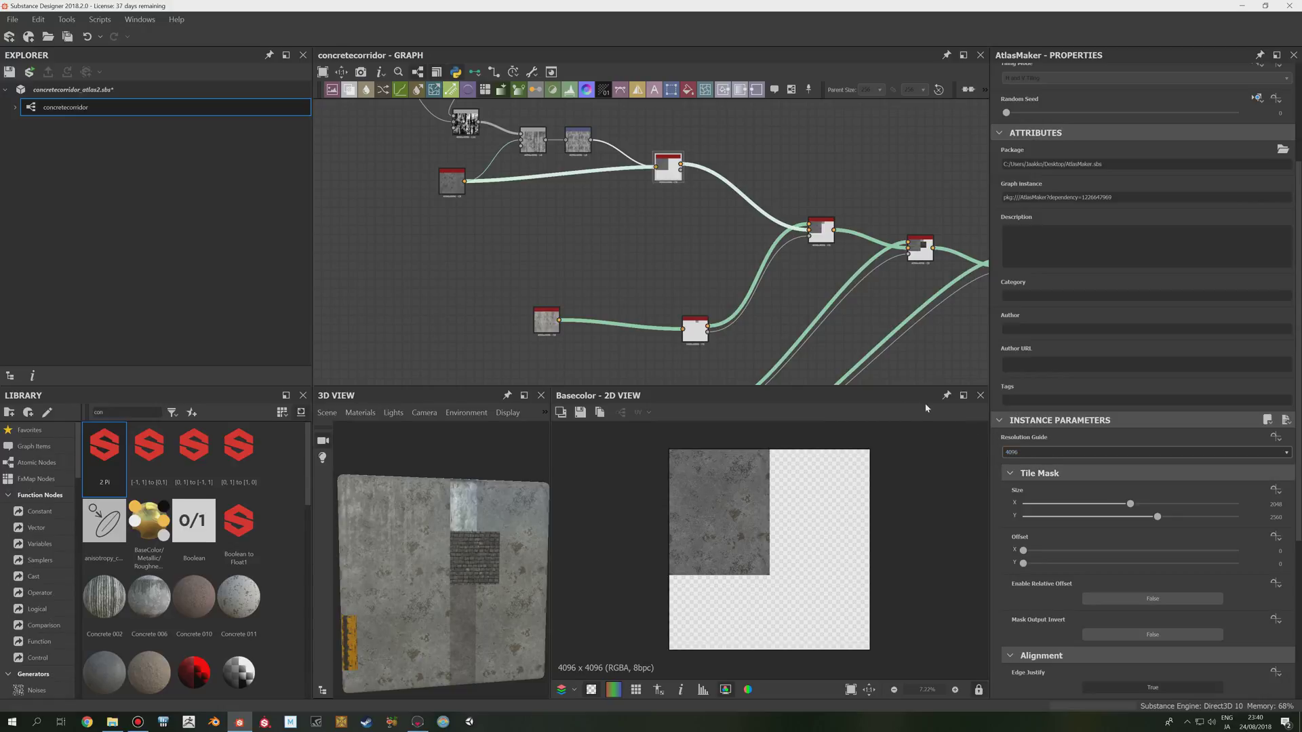
scroll(782, 328, "down", 1)
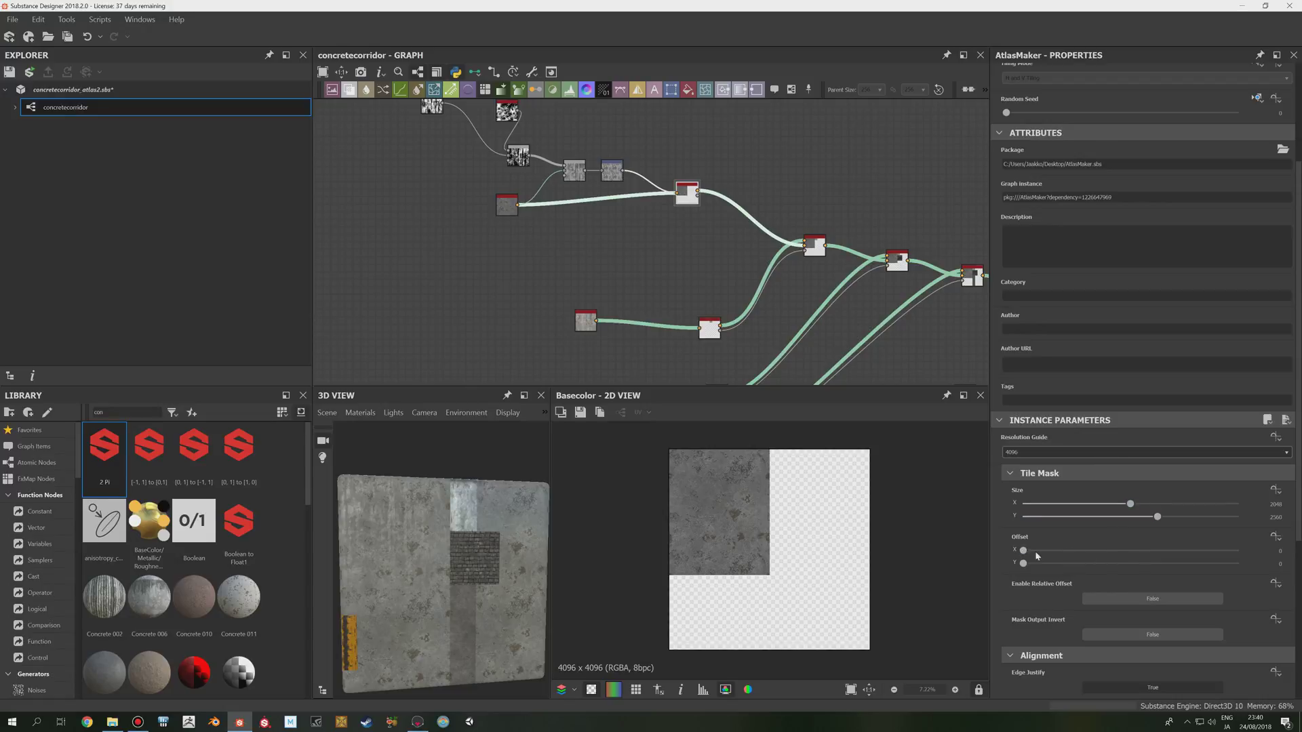
scroll(1034, 551, "down", 2)
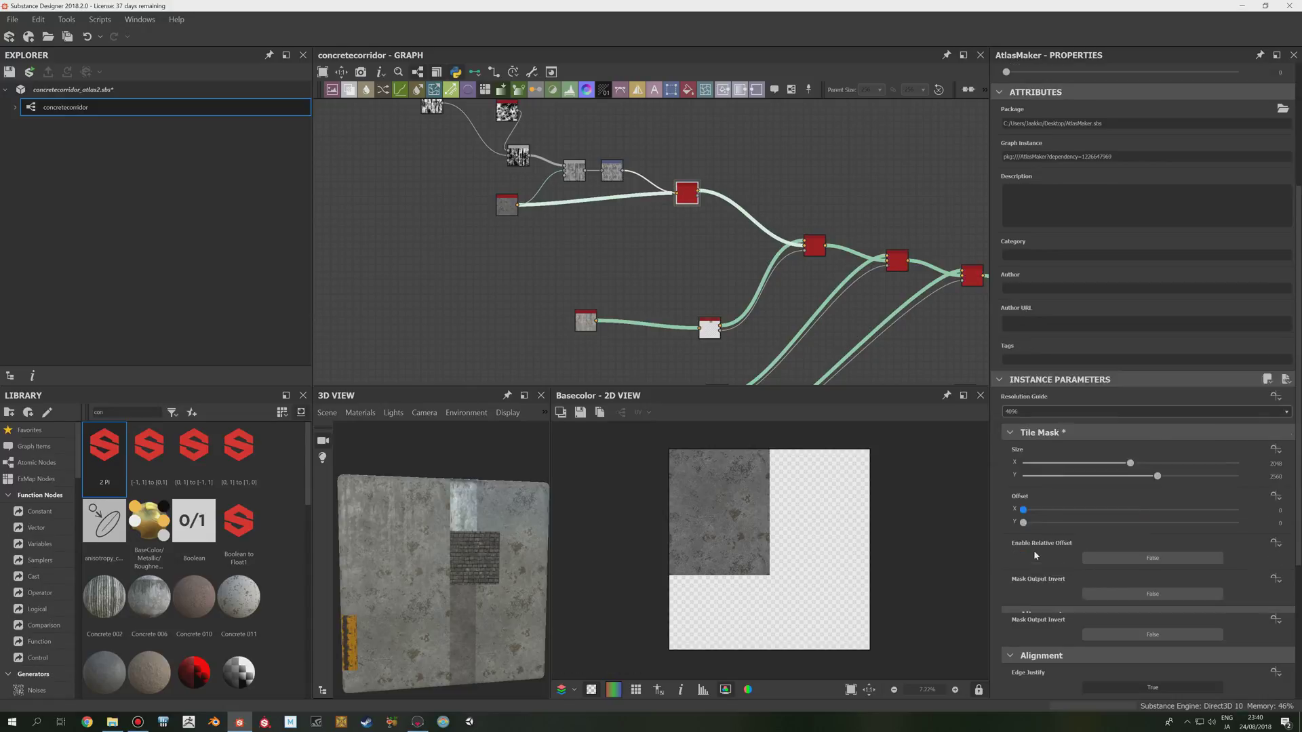
Step: Examine the connections from the concrete material to its AtlasMaker node, comparing the individual channel links with the compact material link
scroll(673, 195, "up", 8)
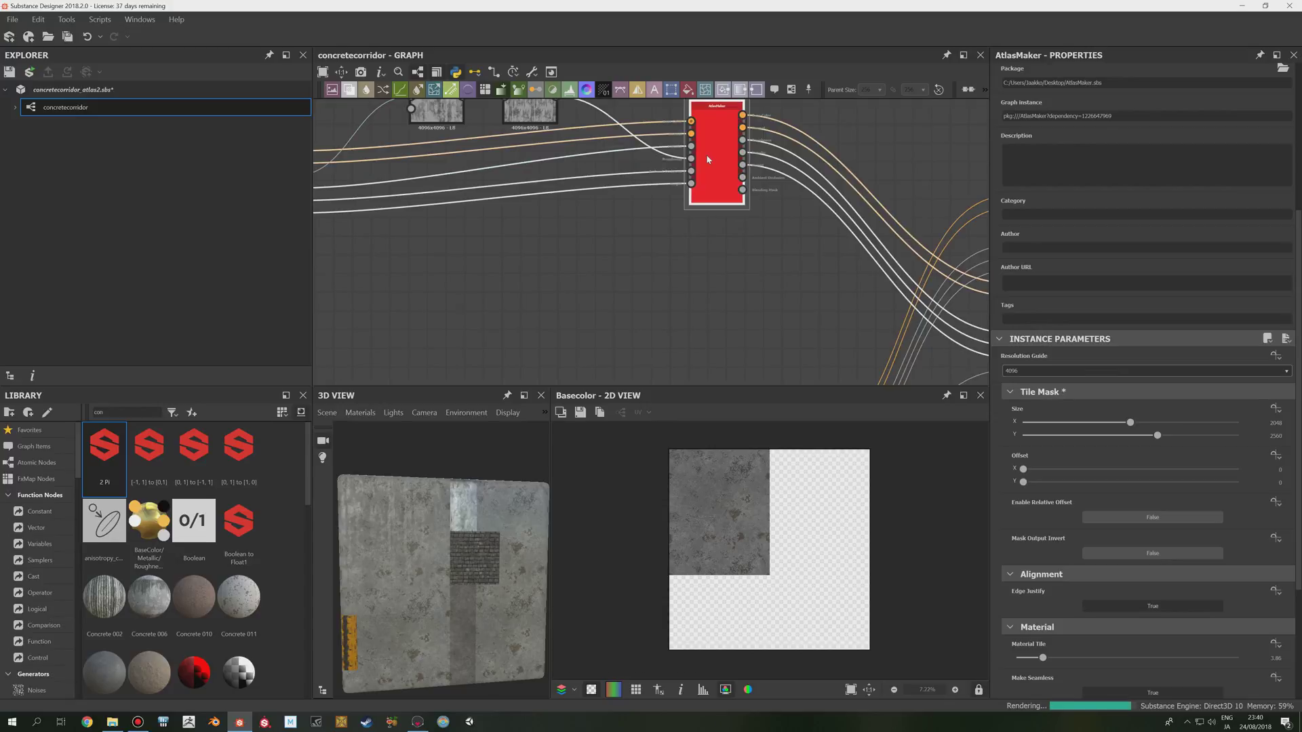
middle_click_drag(708, 160, 785, 219)
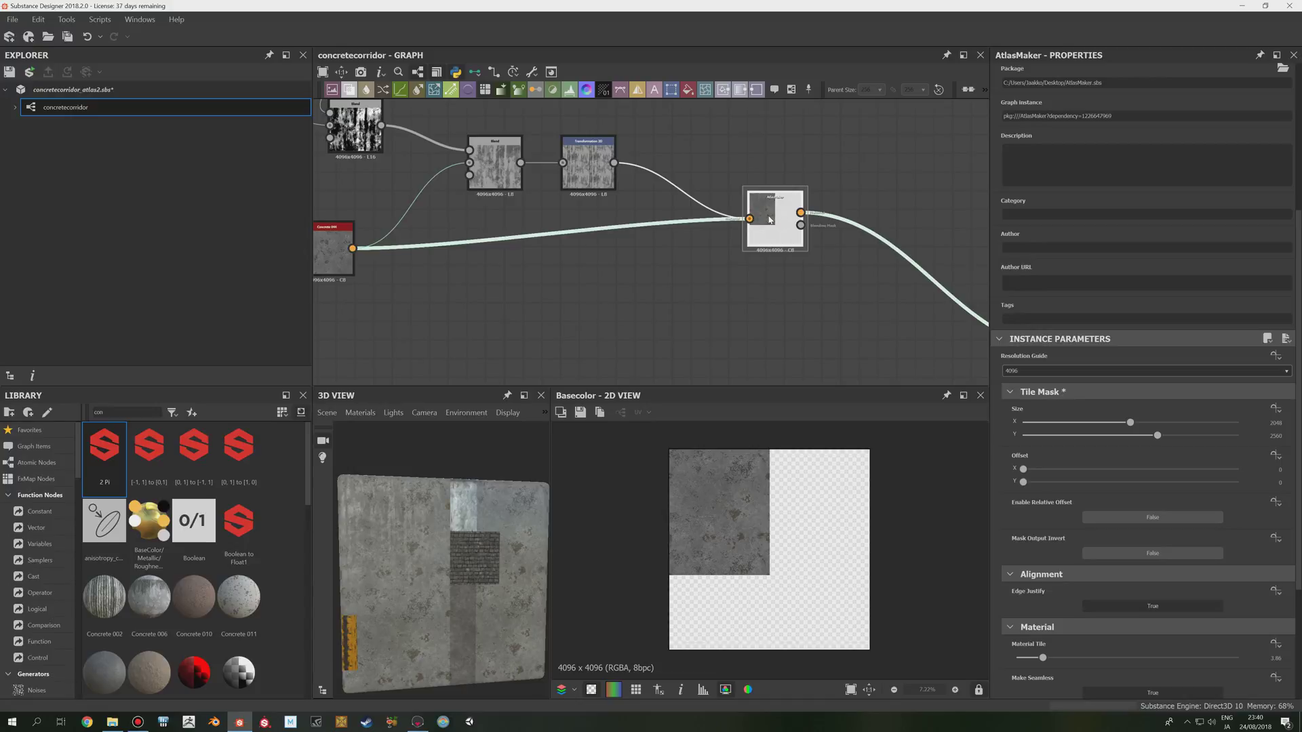
scroll(770, 219, "down", 2)
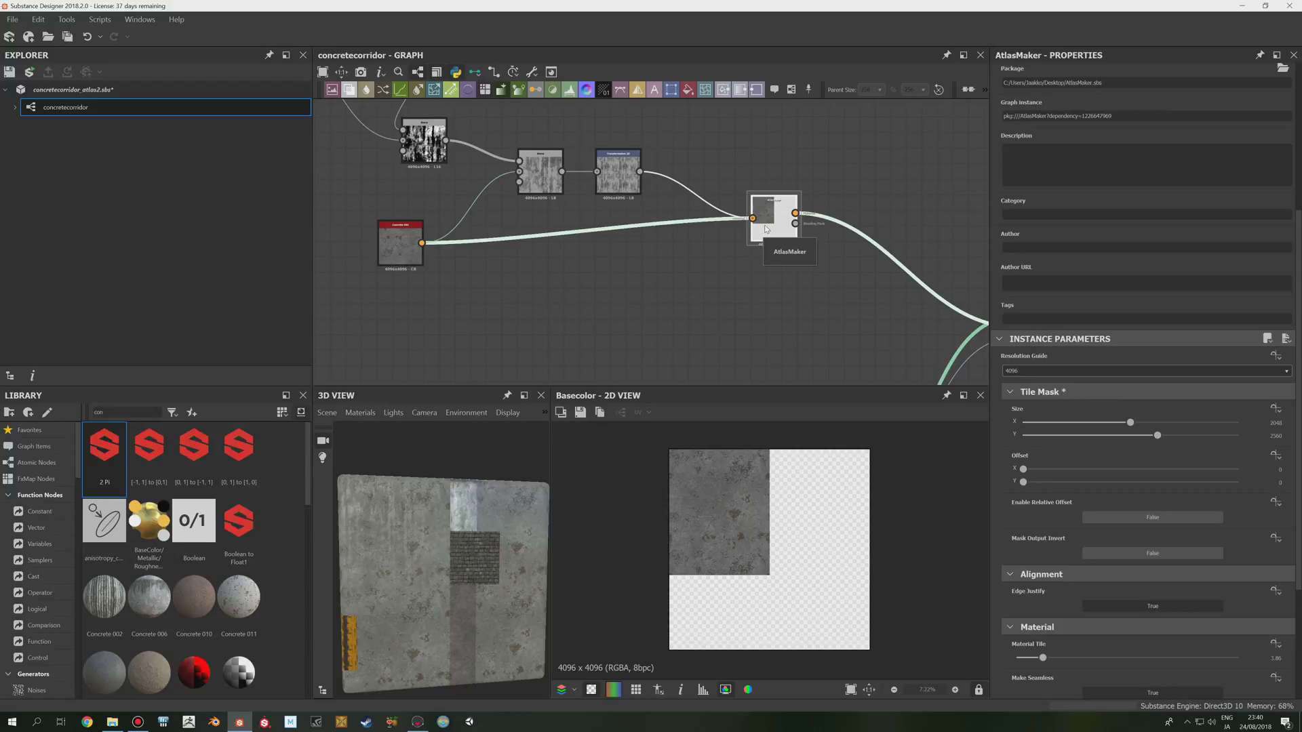
left_click_drag(421, 243, 690, 317)
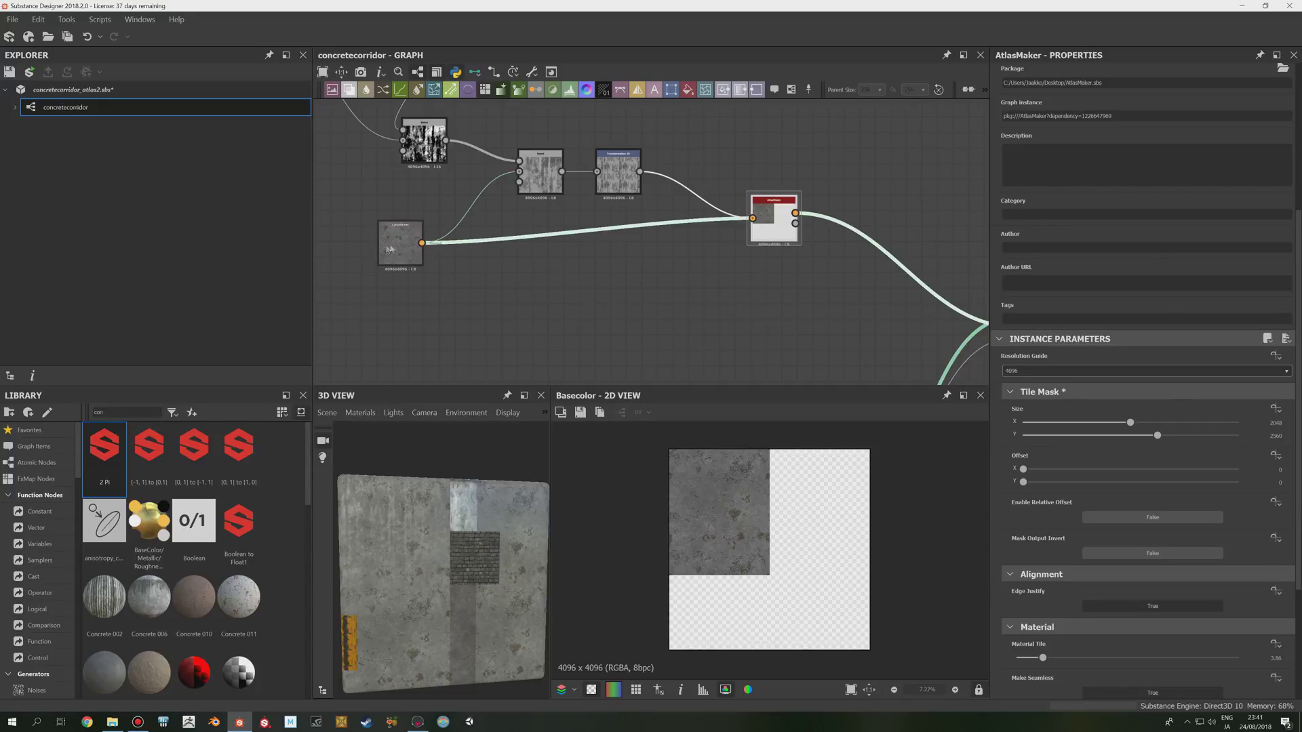
key("1")
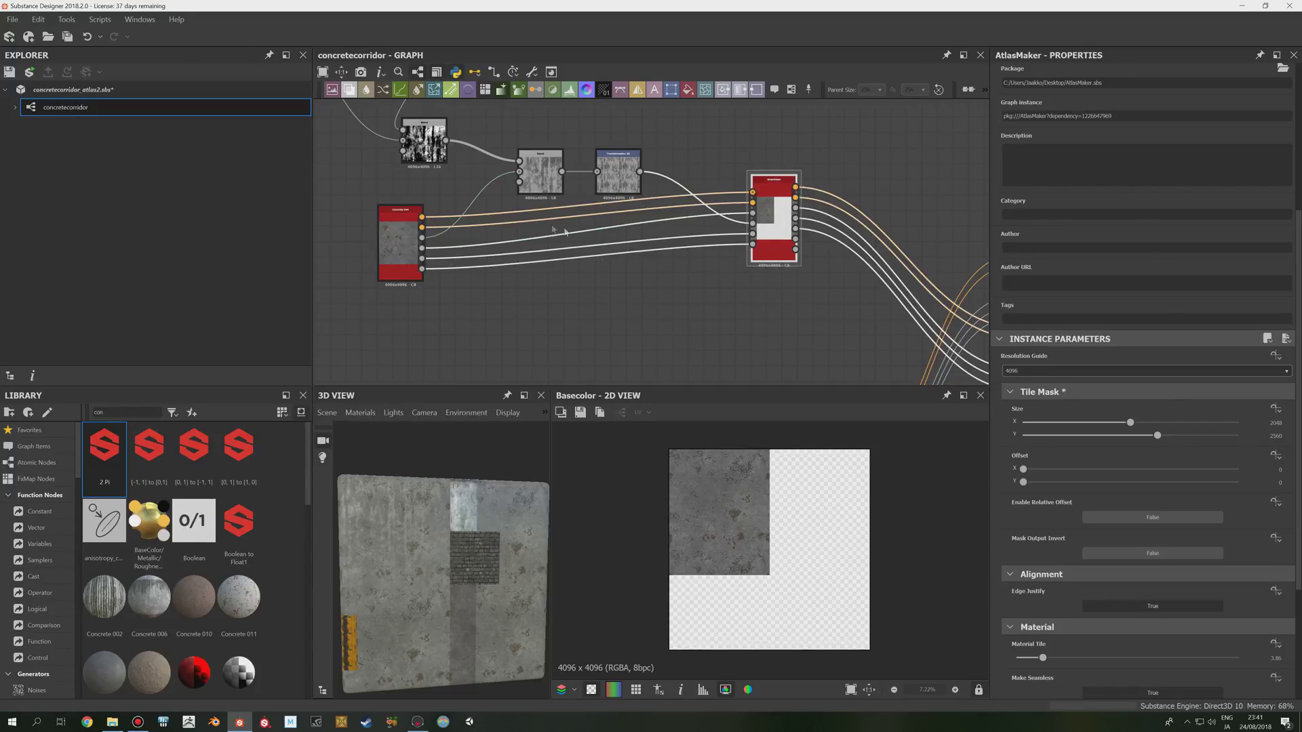
key("3")
scroll(794, 256, "down", 2)
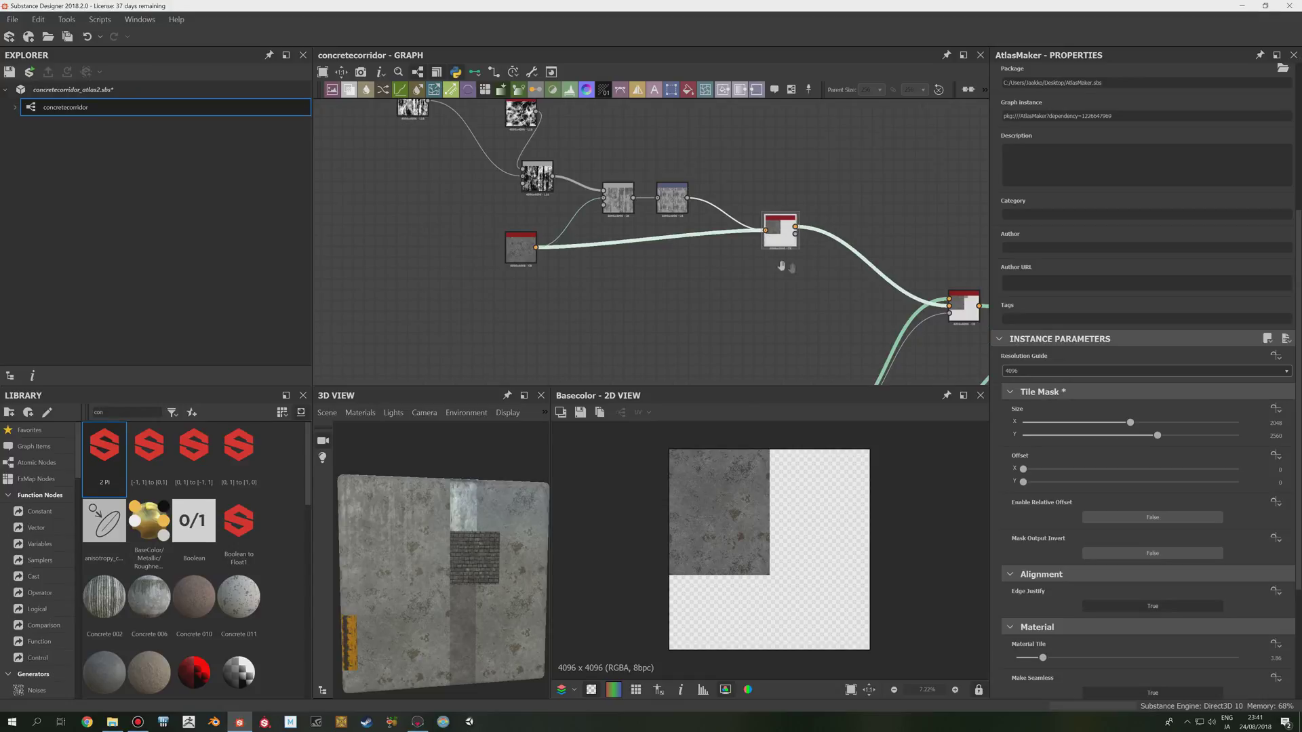
middle_click_drag(794, 266, 751, 239)
scroll(749, 243, "down", 2)
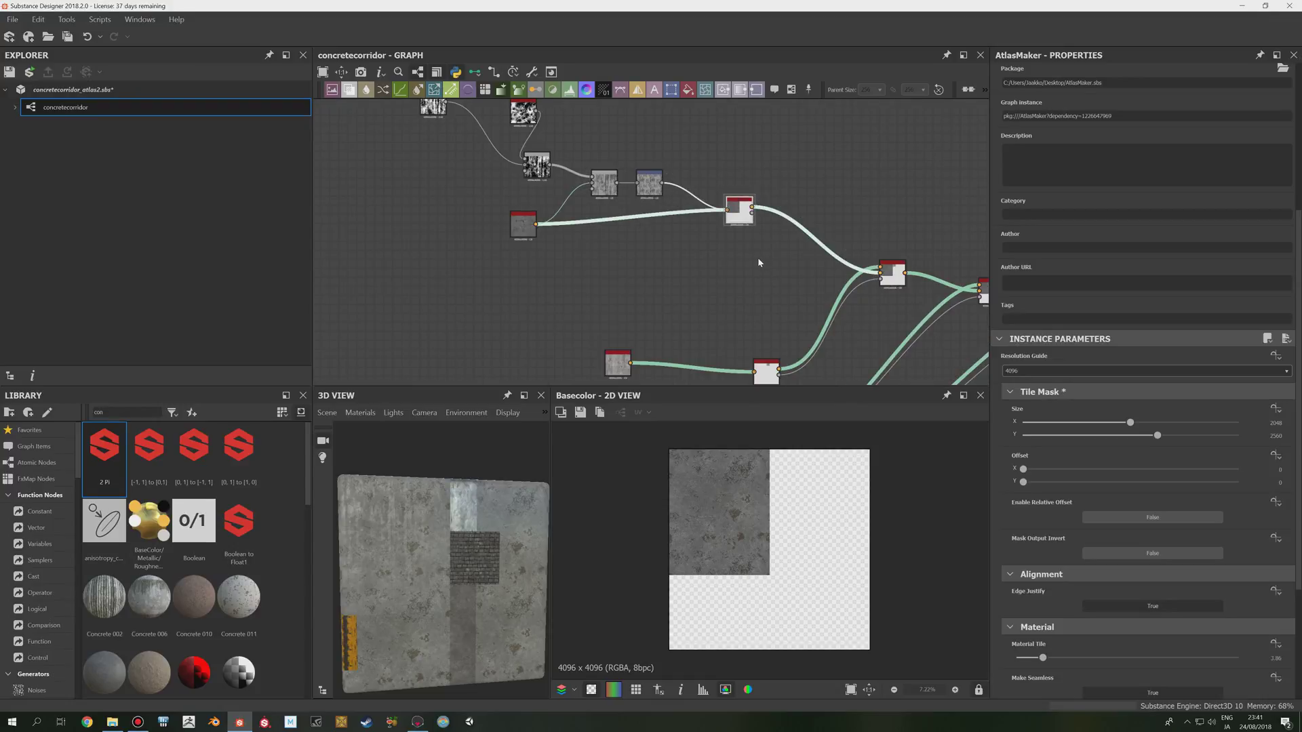
Step: Show the individual channel links, move the Transformation 2D node slightly upward and examine its connection to the AtlasMaker
key("1")
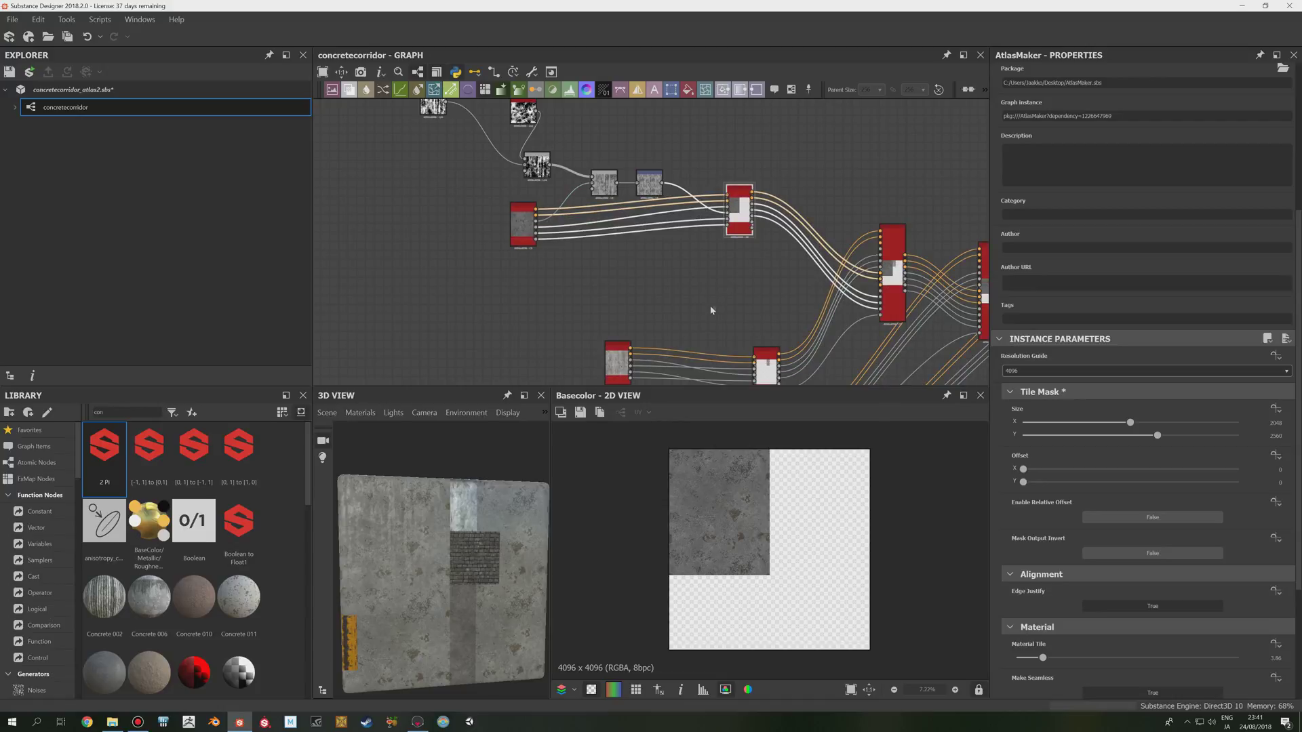
left_click(645, 183)
scroll(644, 189, "up", 2)
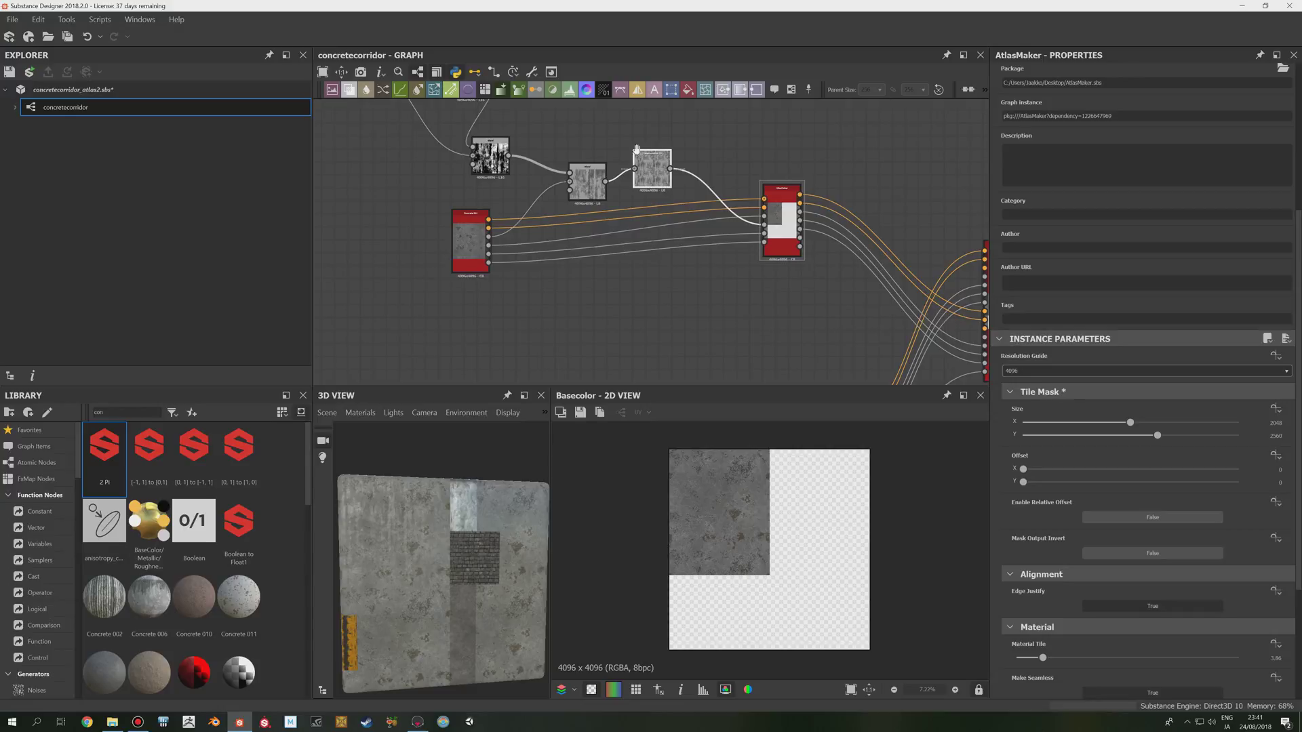
middle_click_drag(636, 149, 652, 182)
scroll(653, 183, "up", 3)
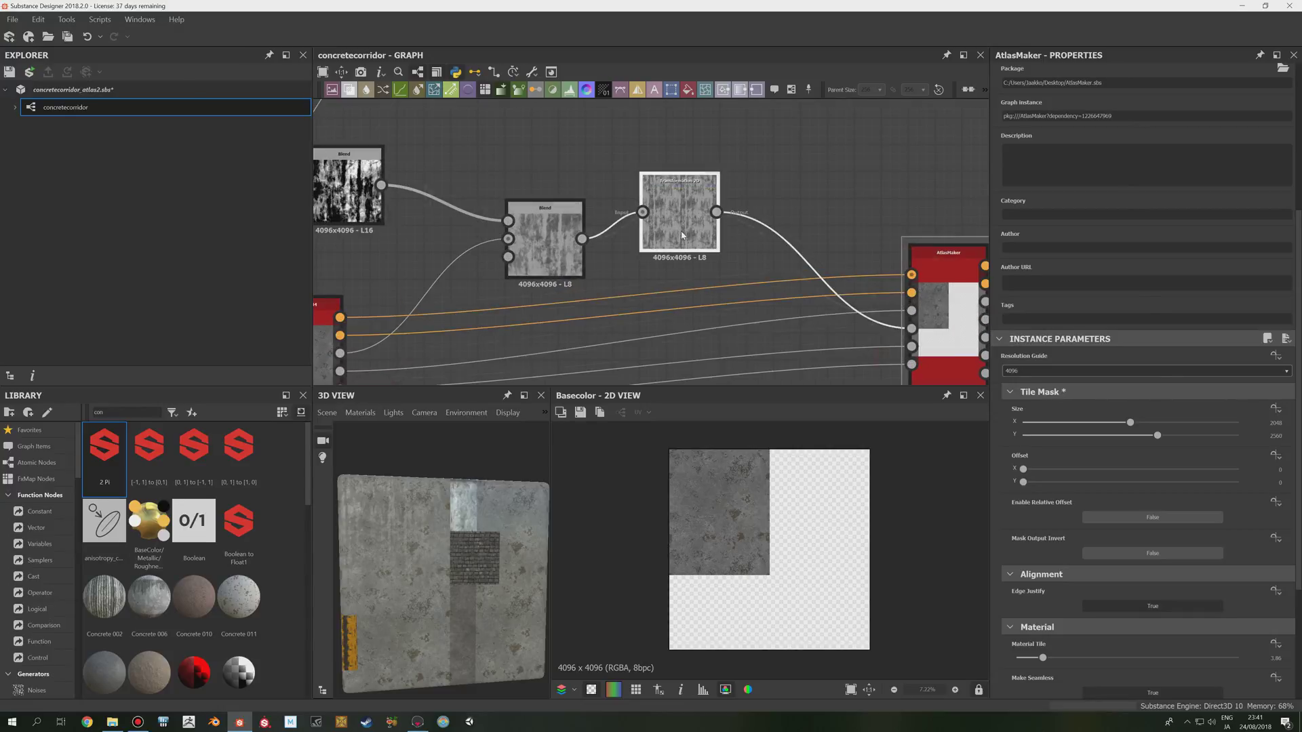
scroll(683, 235, "down", 1)
scroll(692, 231, "down", 4)
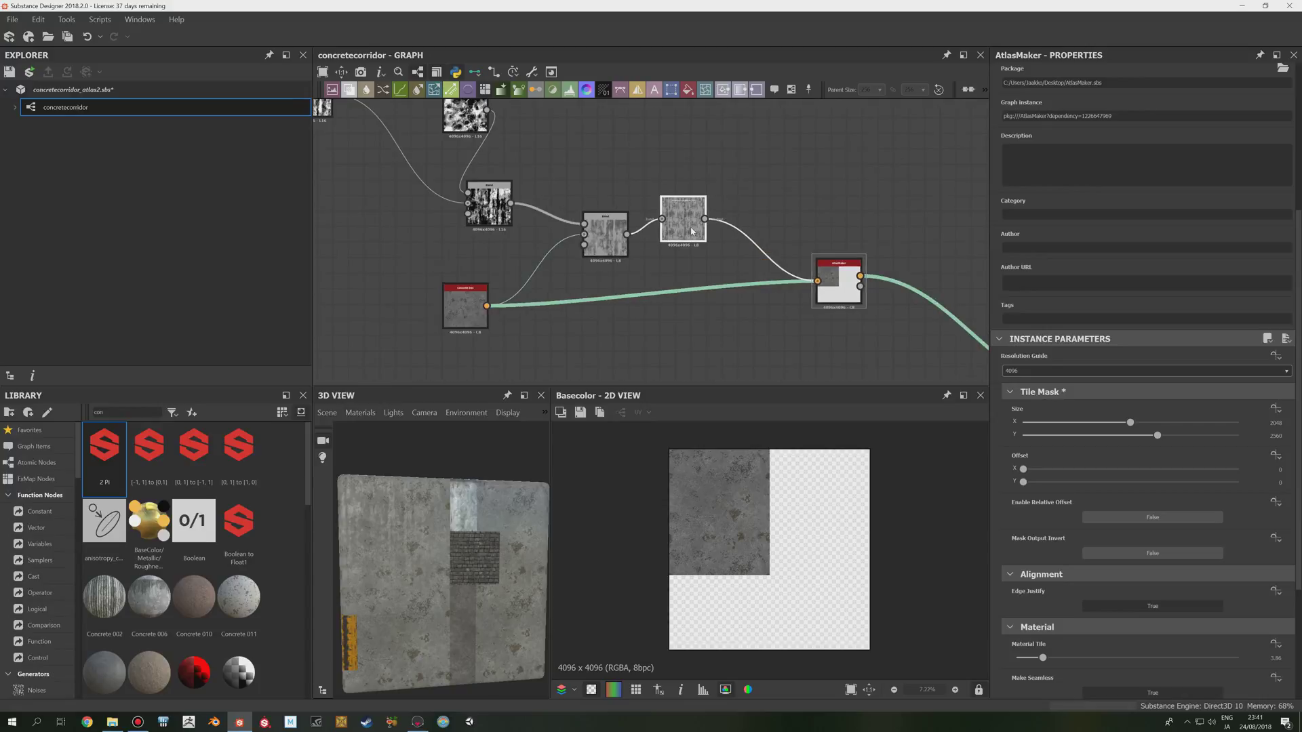
Step: Display the metal_003 material and its AtlasMaker tile in the 2D view, and bring up the tile's mask size and offset settings
middle_click_drag(765, 280, 691, 207)
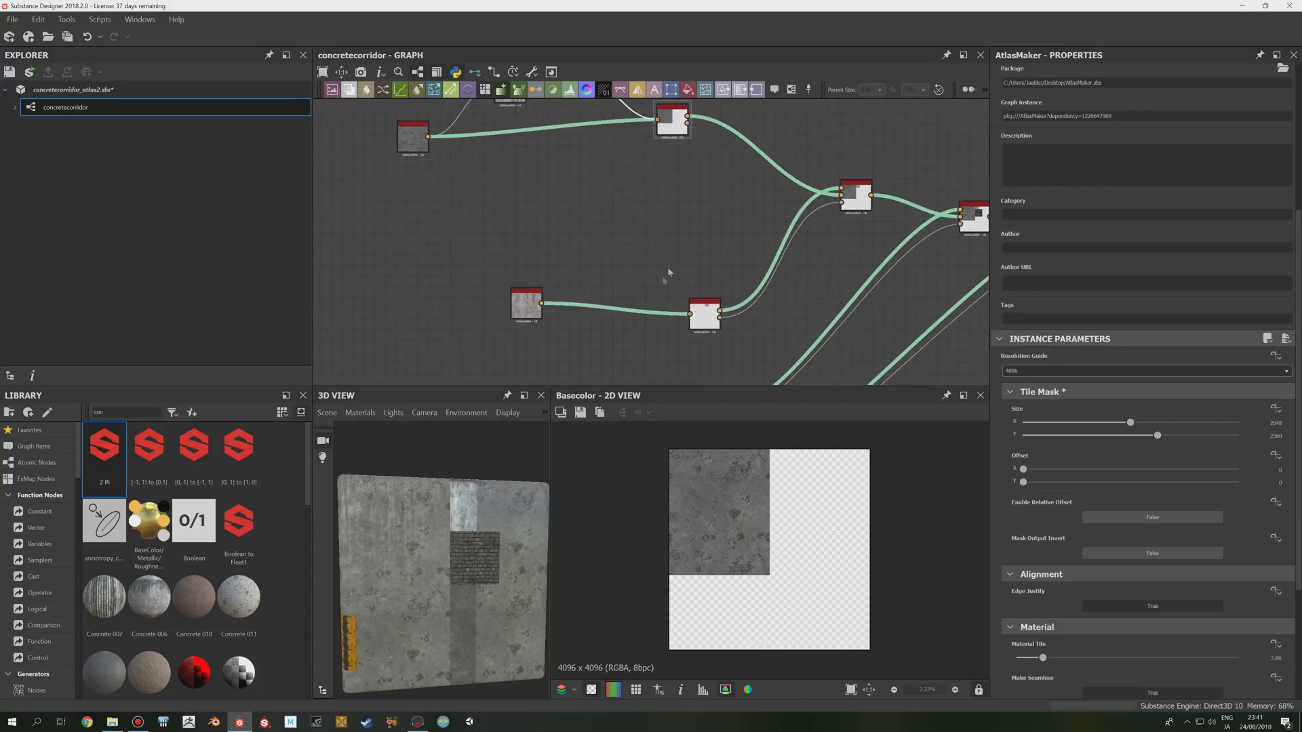
left_click(526, 305)
double_click(704, 313)
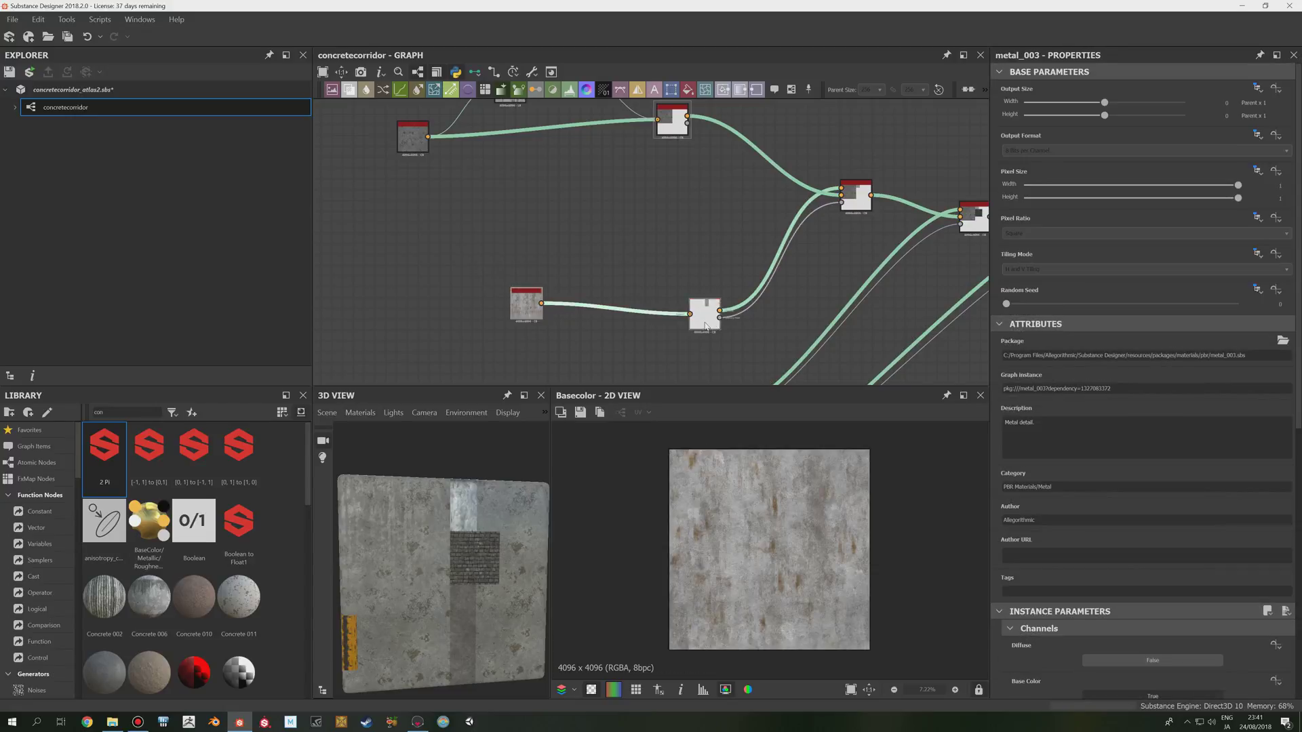
scroll(844, 512, "up", 2)
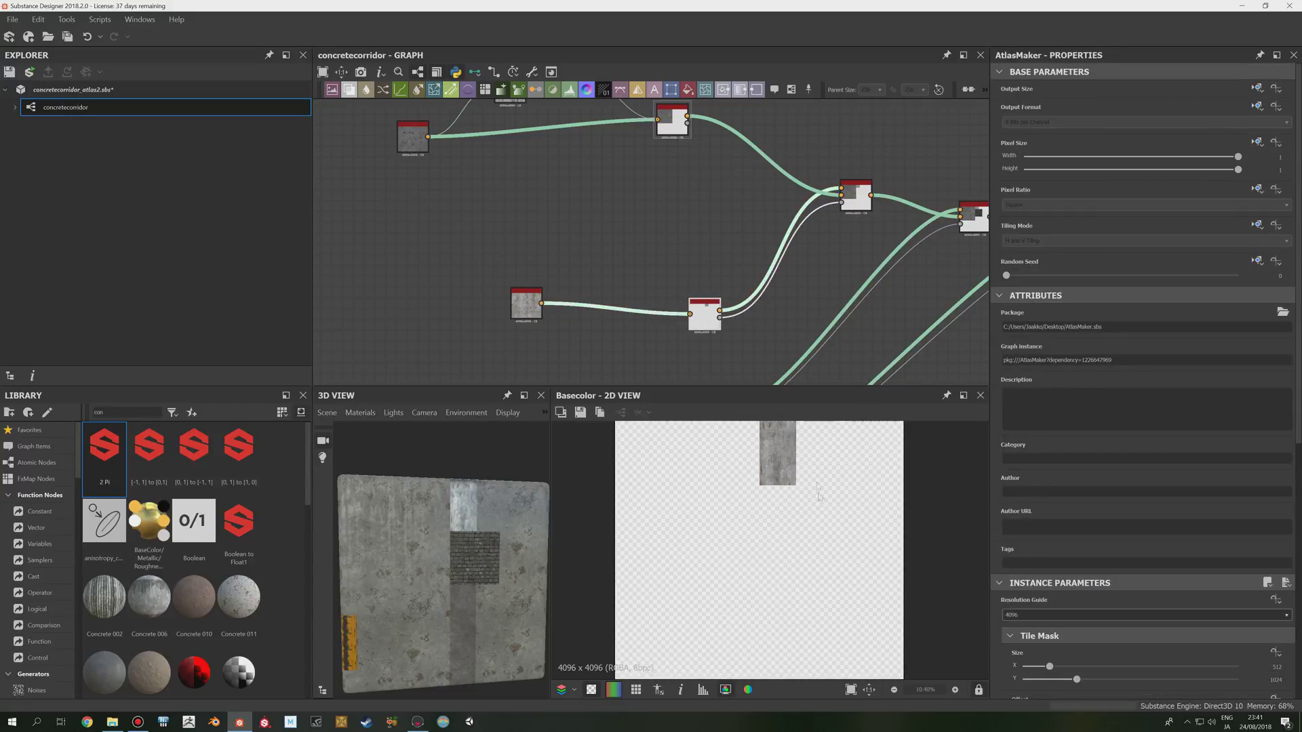
scroll(1054, 630, "down", 2)
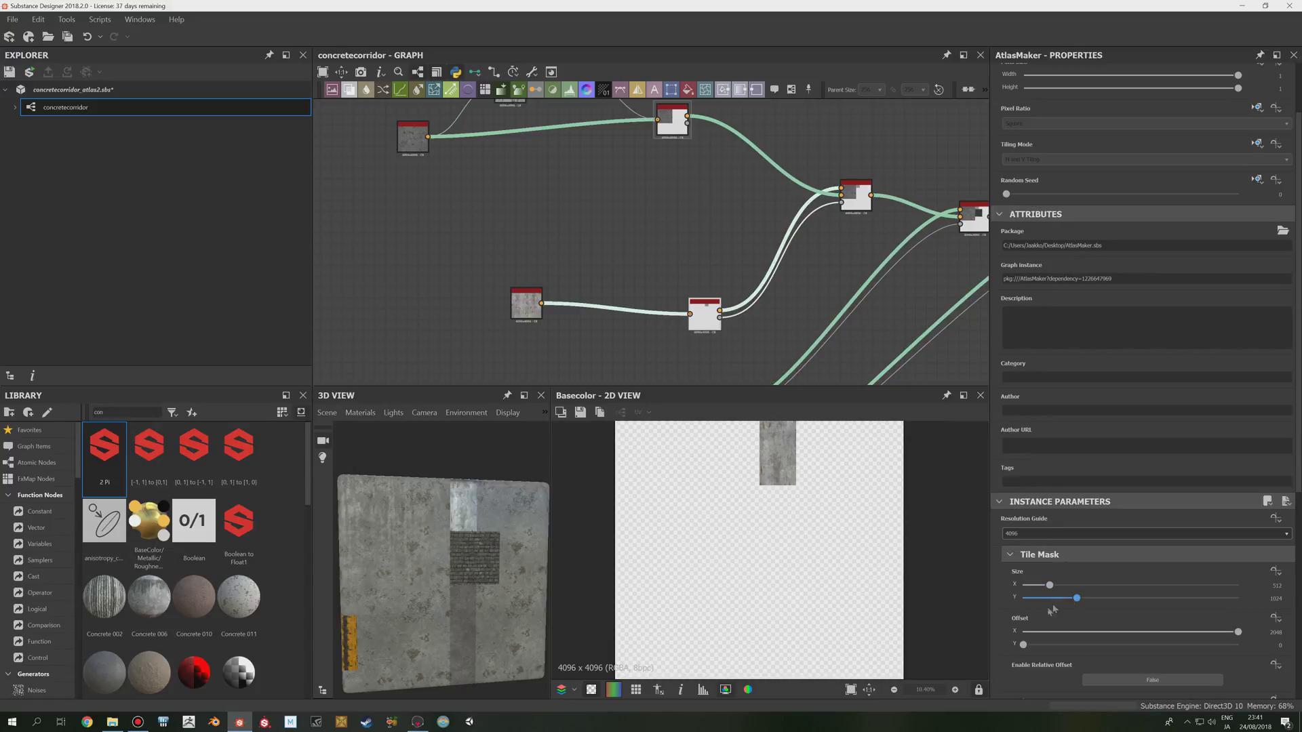
Step: Try a Tile Mask Offset X of 512 on the metal tile's AtlasMaker node, and restore the offset to 2048
left_click(1241, 635)
left_click_drag(1243, 640, 1079, 637)
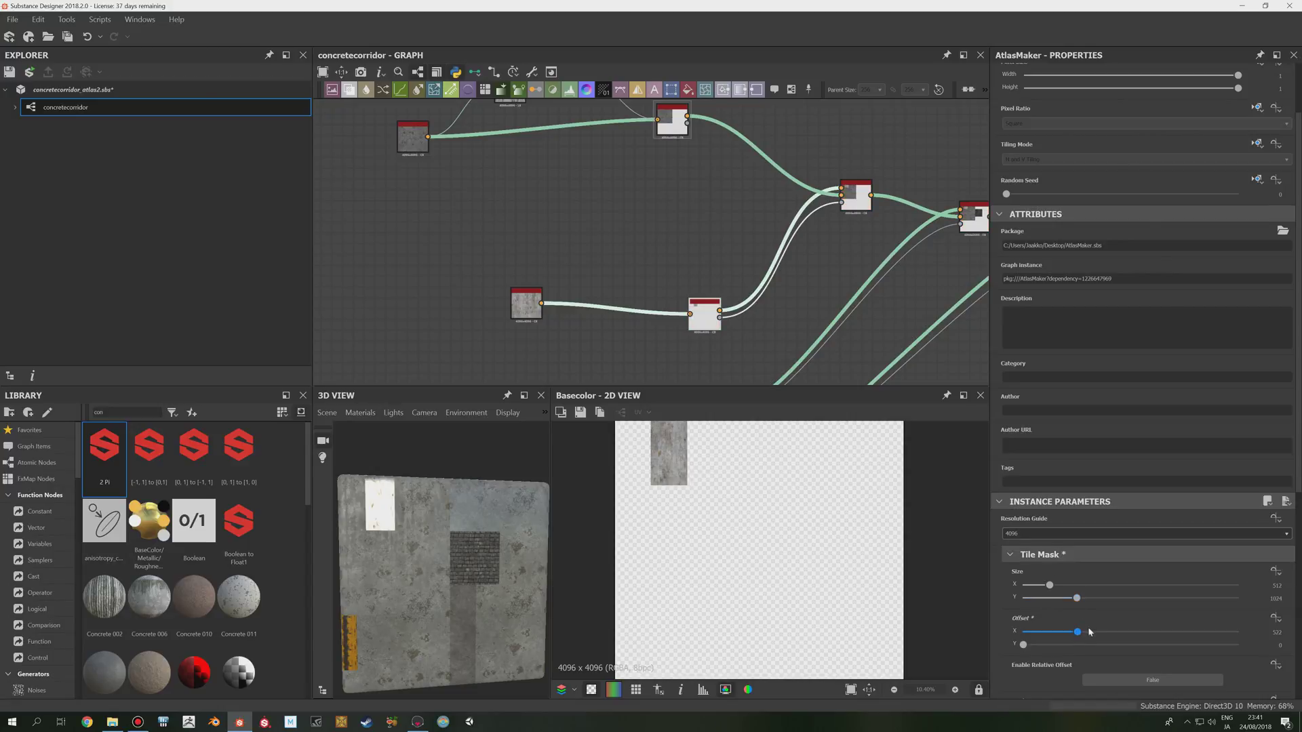
left_click_drag(1084, 634, 1238, 632)
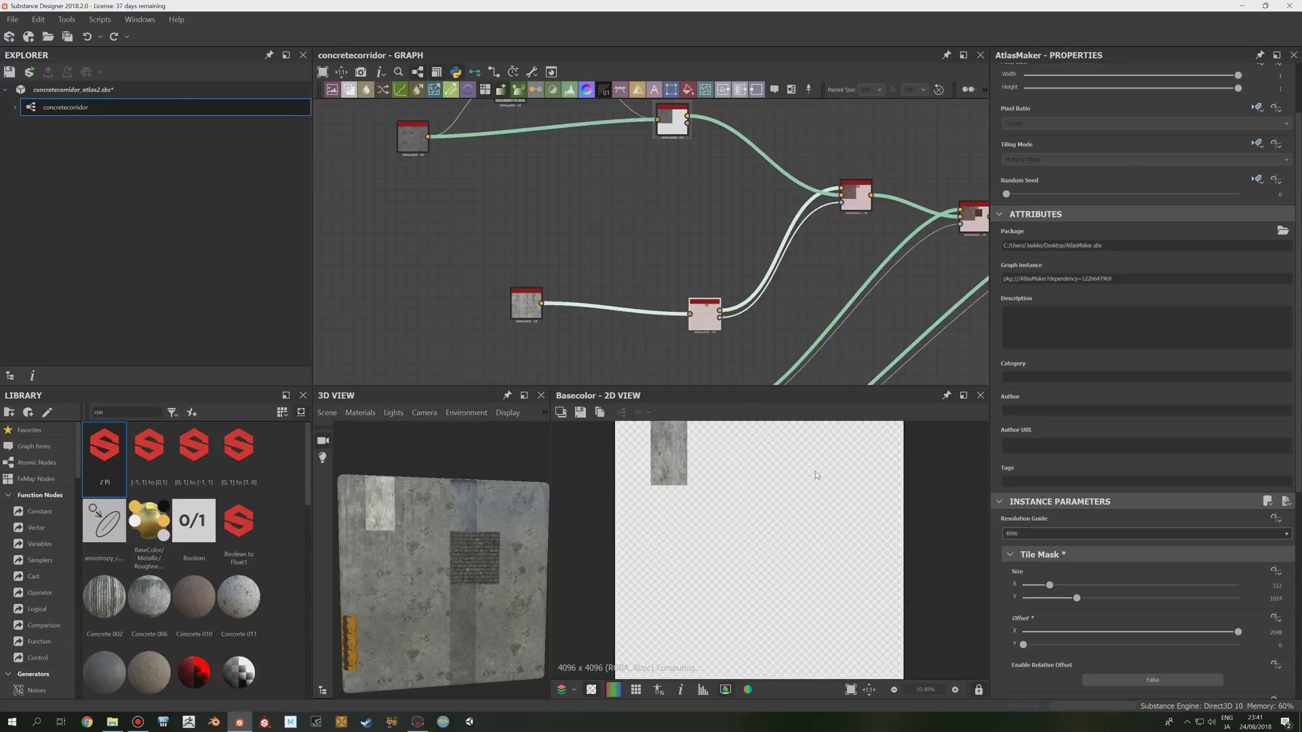
scroll(705, 461, "down", 3)
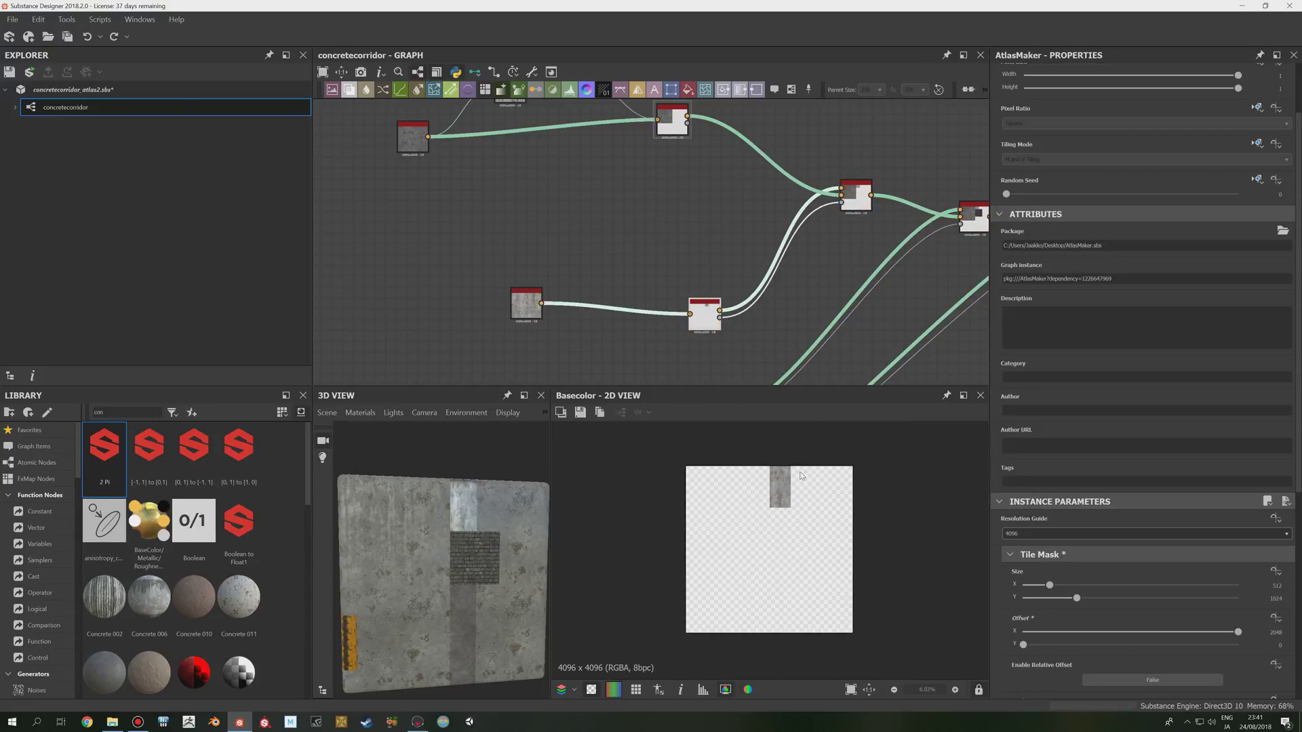
scroll(732, 448, "up", 2)
scroll(775, 310, "down", 2)
Step: Switch to Marmoset Toolbag and examine the textured corridor's walls, pipes and brick floor from several angles
middle_click_drag(772, 323, 745, 271)
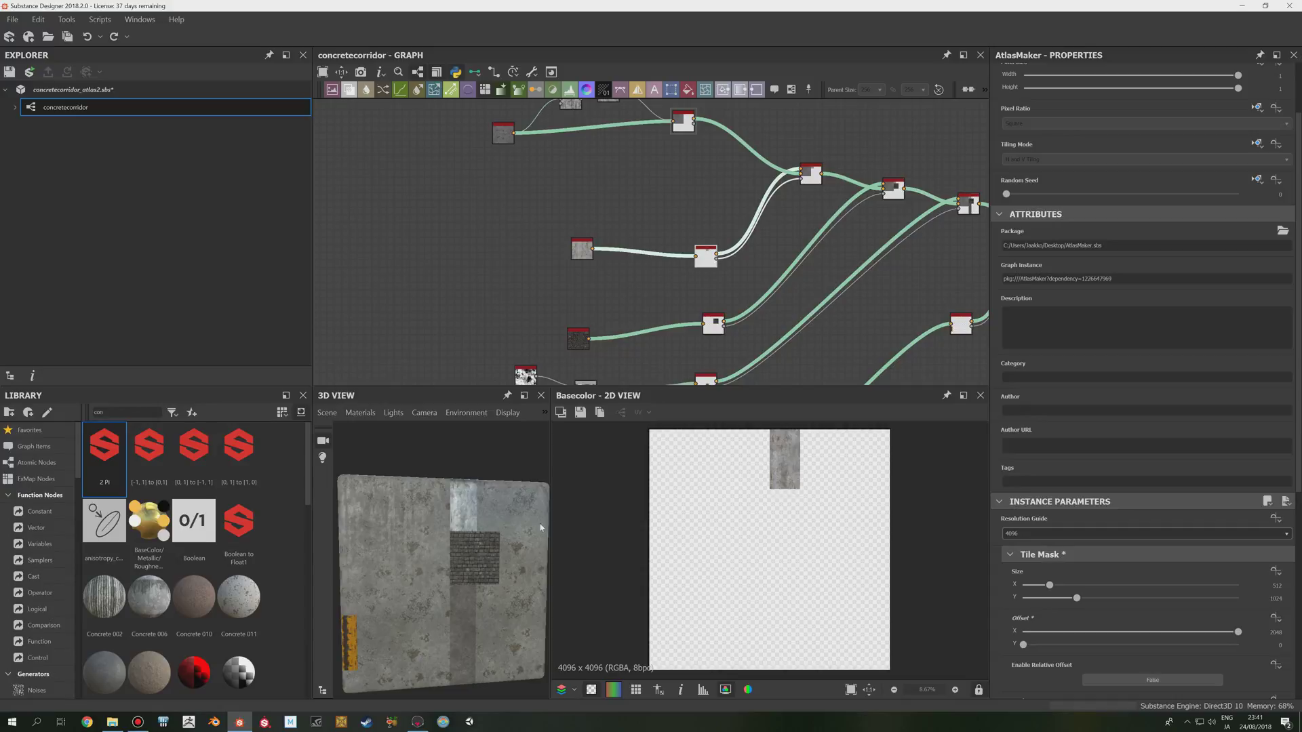
left_click(417, 722)
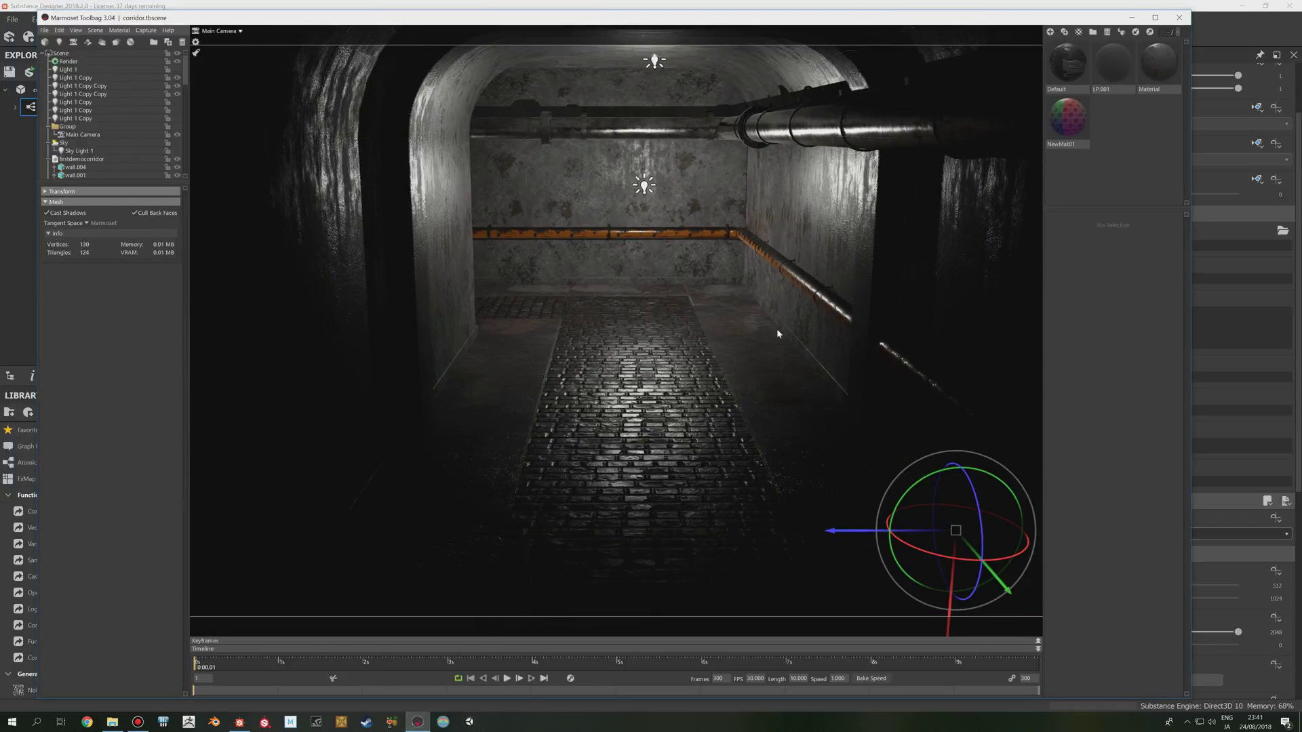
scroll(764, 329, "up", 1)
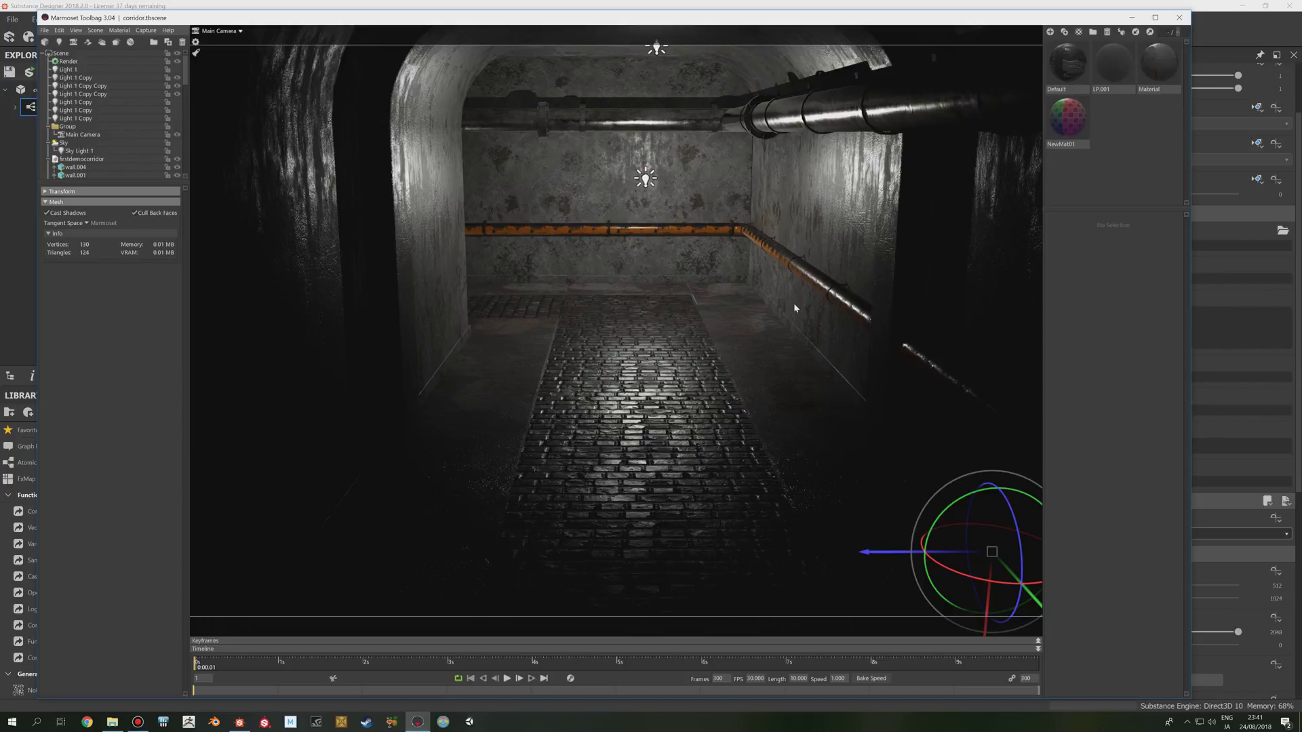
right_click_drag(794, 304, 730, 281)
middle_click_drag(731, 280, 737, 306)
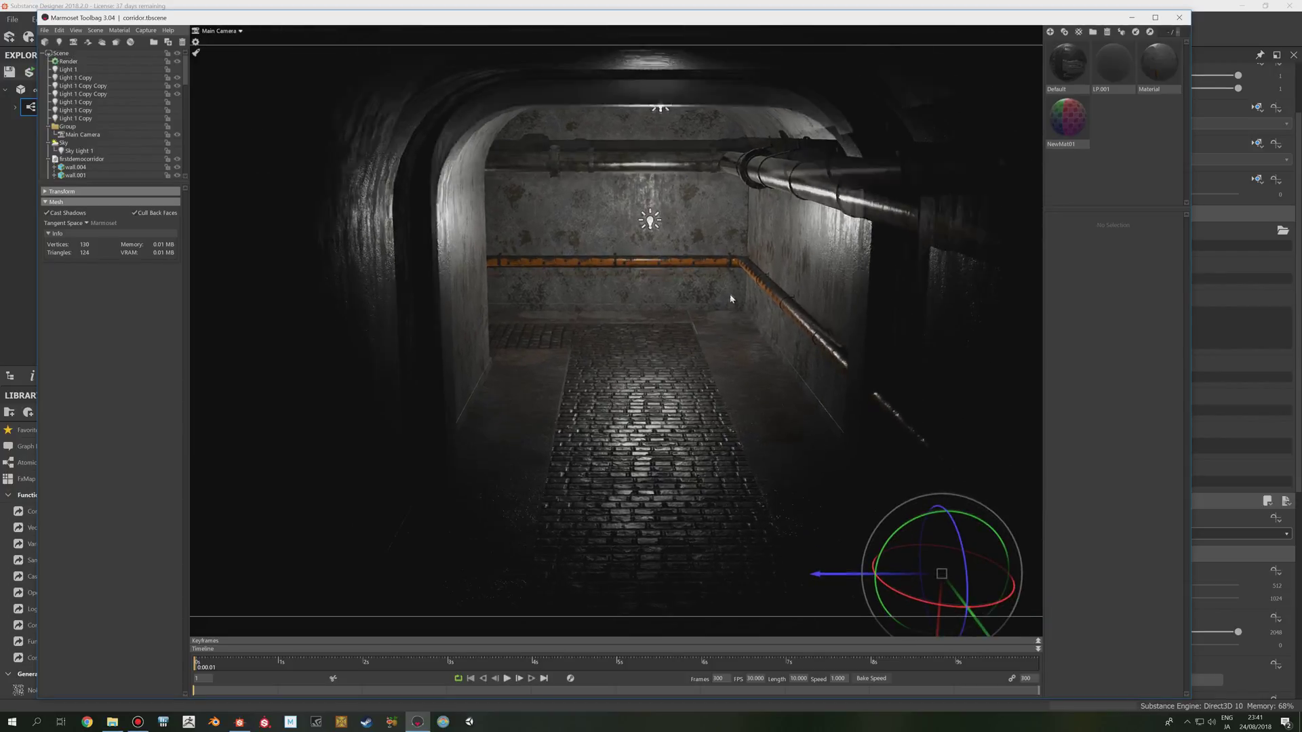
left_click_drag(731, 295, 733, 292)
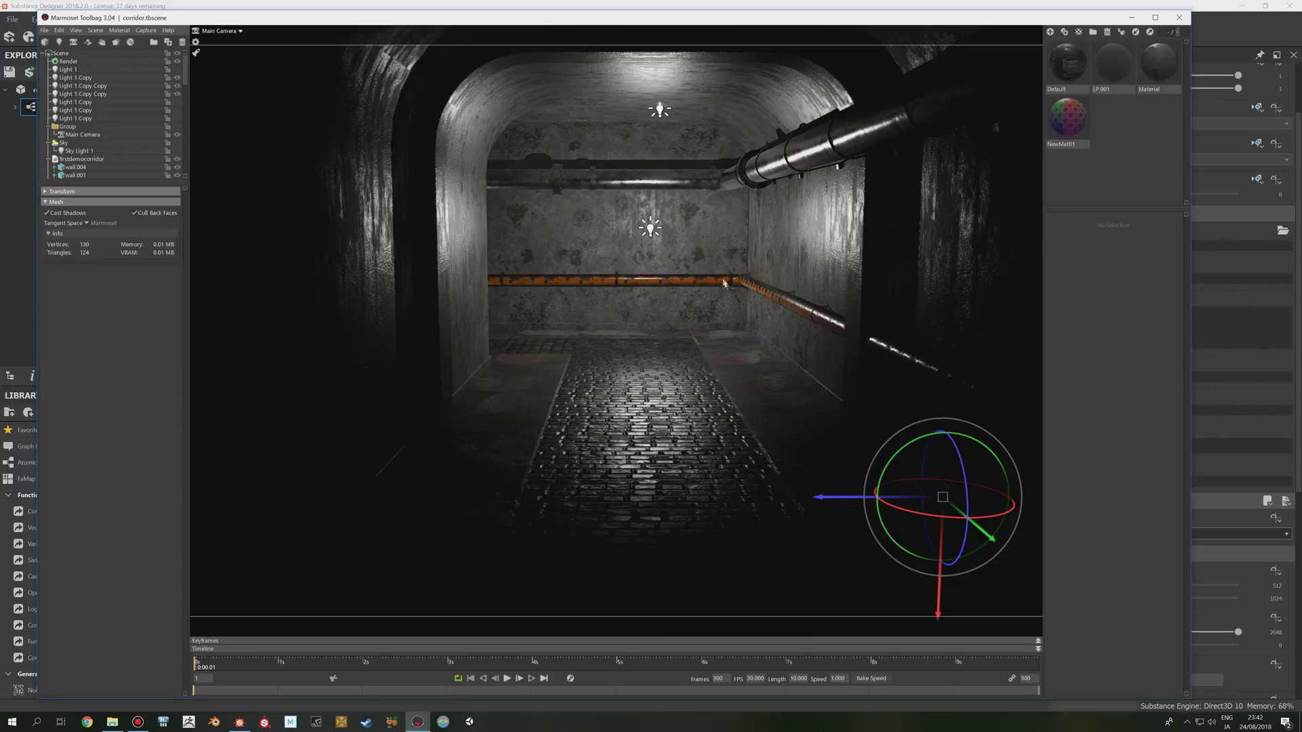
left_click_drag(721, 278, 678, 287)
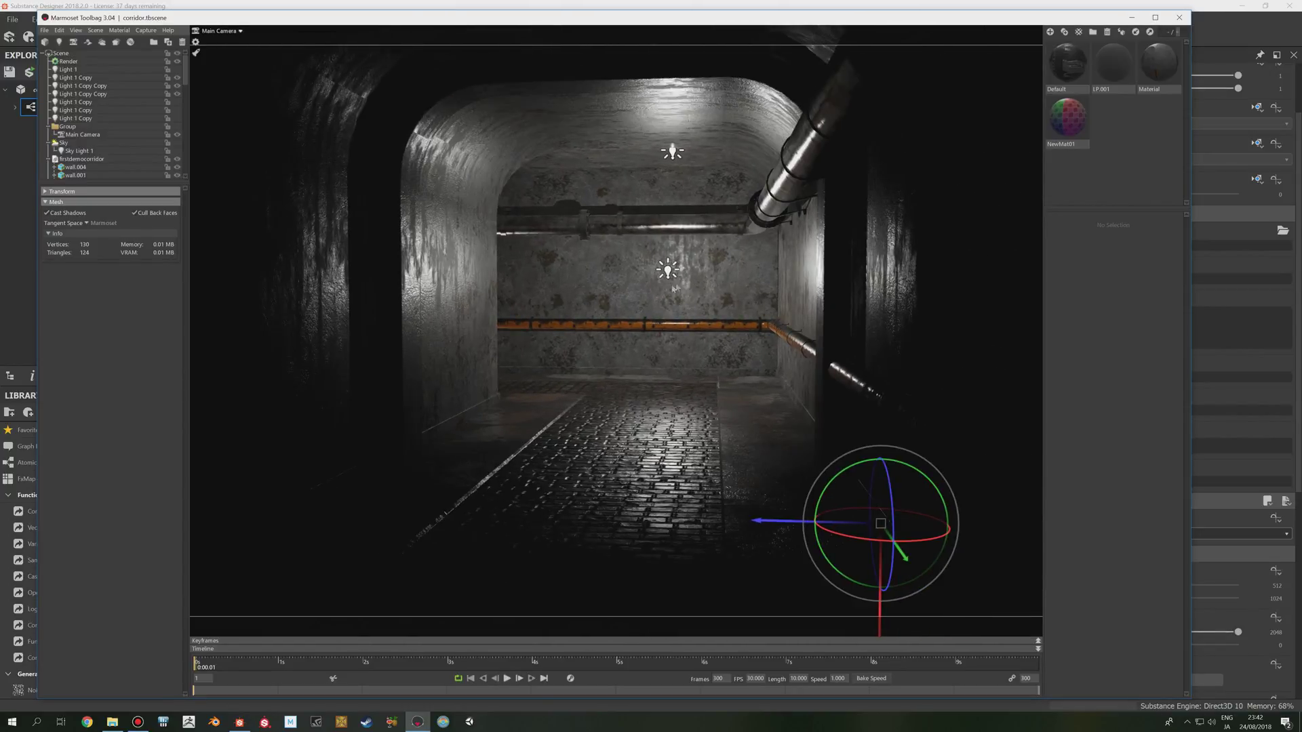
scroll(660, 293, "up", 3)
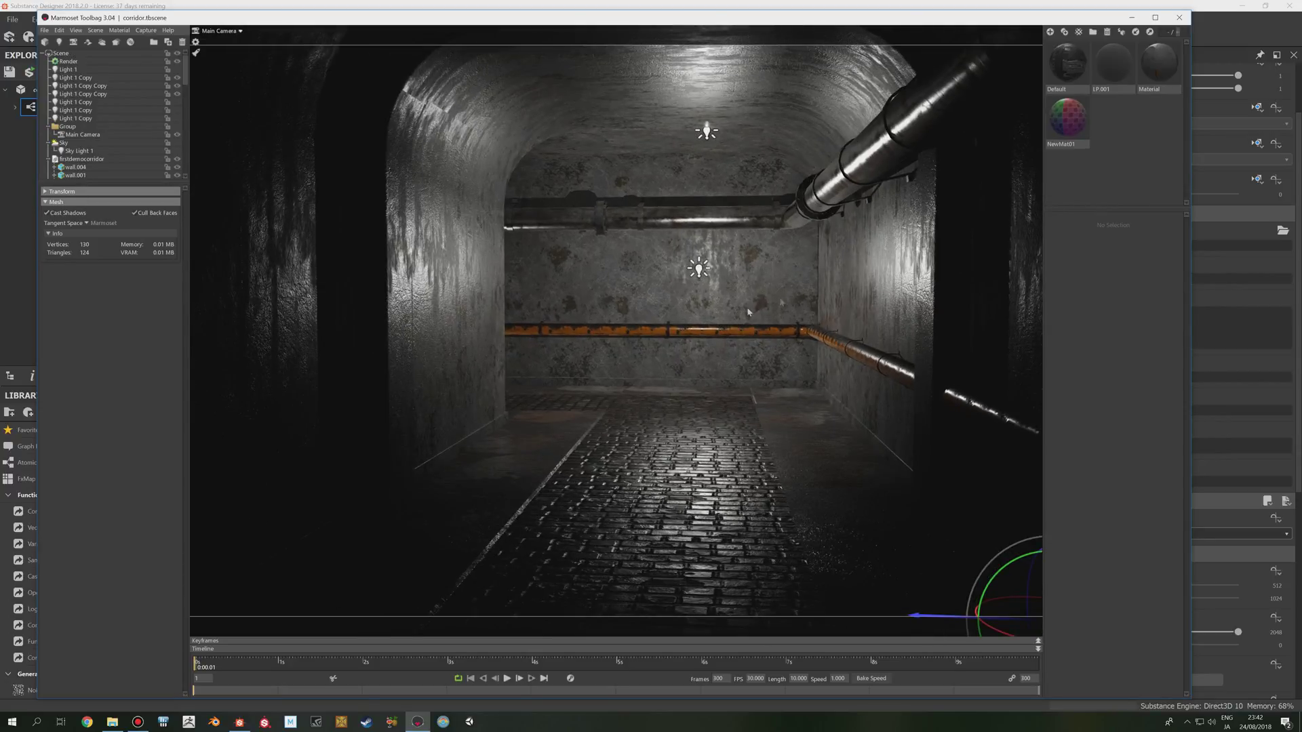
left_click_drag(701, 308, 707, 302)
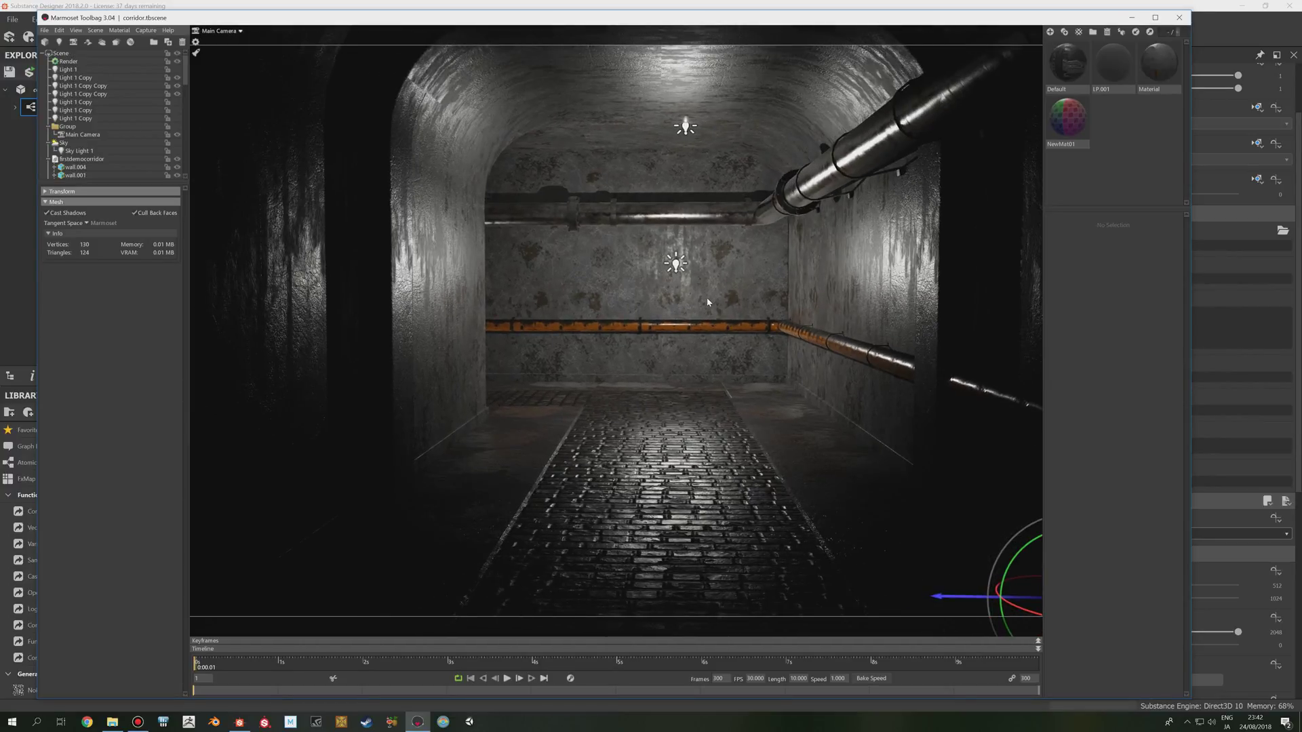
left_click_drag(708, 317, 664, 292)
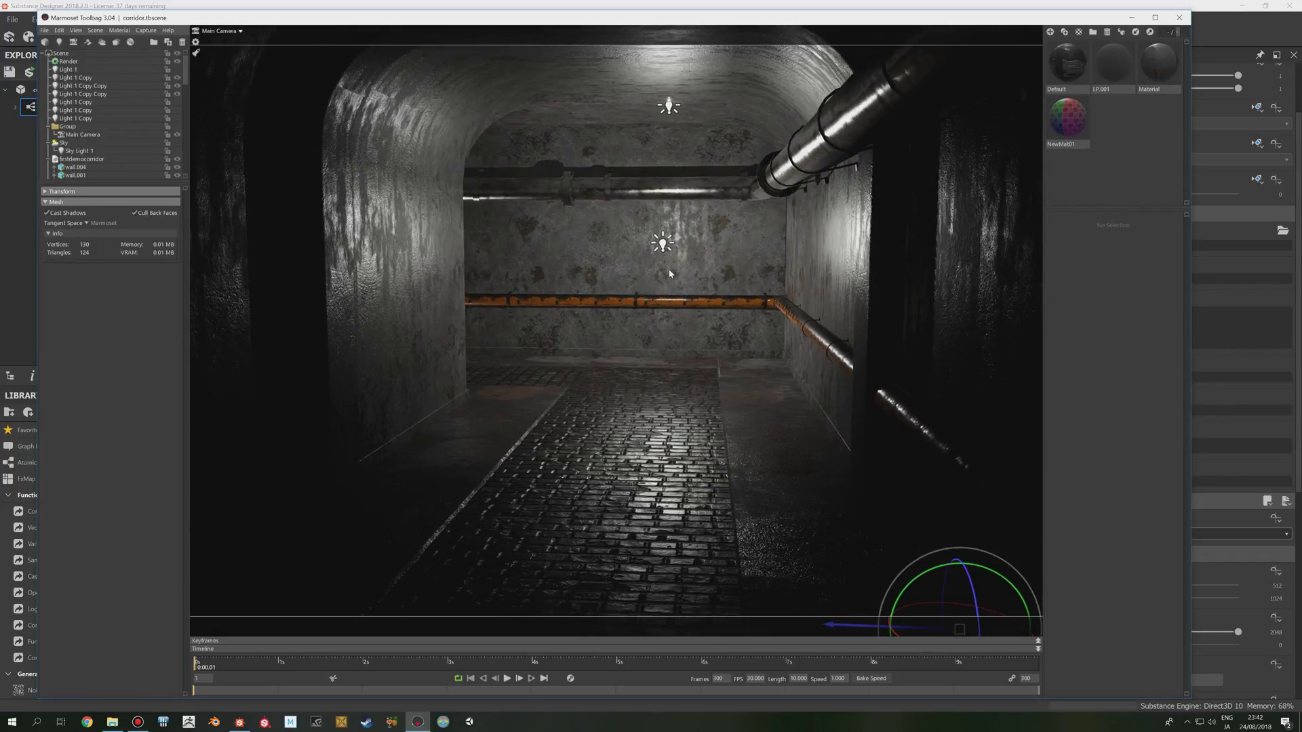
left_click_drag(632, 264, 668, 274)
middle_click_drag(741, 396, 722, 329)
right_click_drag(722, 329, 676, 329)
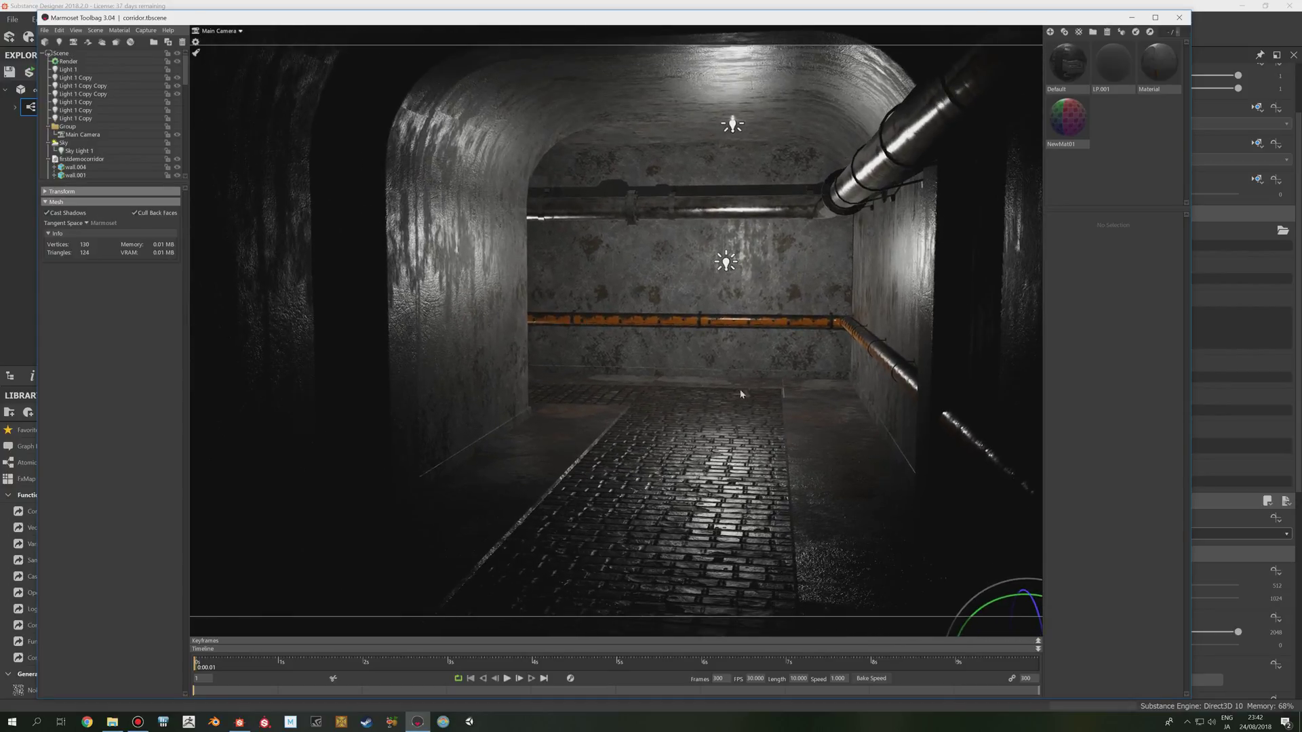
scroll(677, 329, "up", 2)
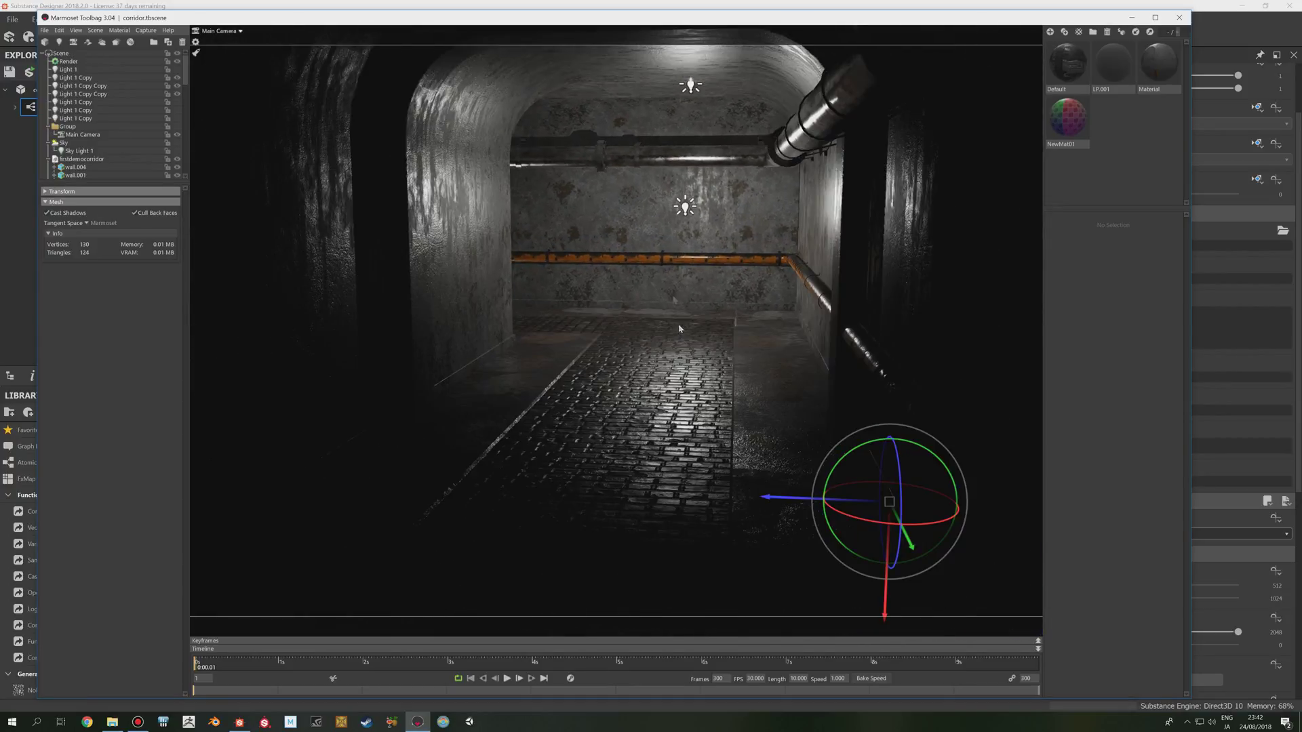
Step: Return to Substance Designer and inspect the material_blend node that combines the concrete and metal tiles, including its input connections
left_click(418, 9)
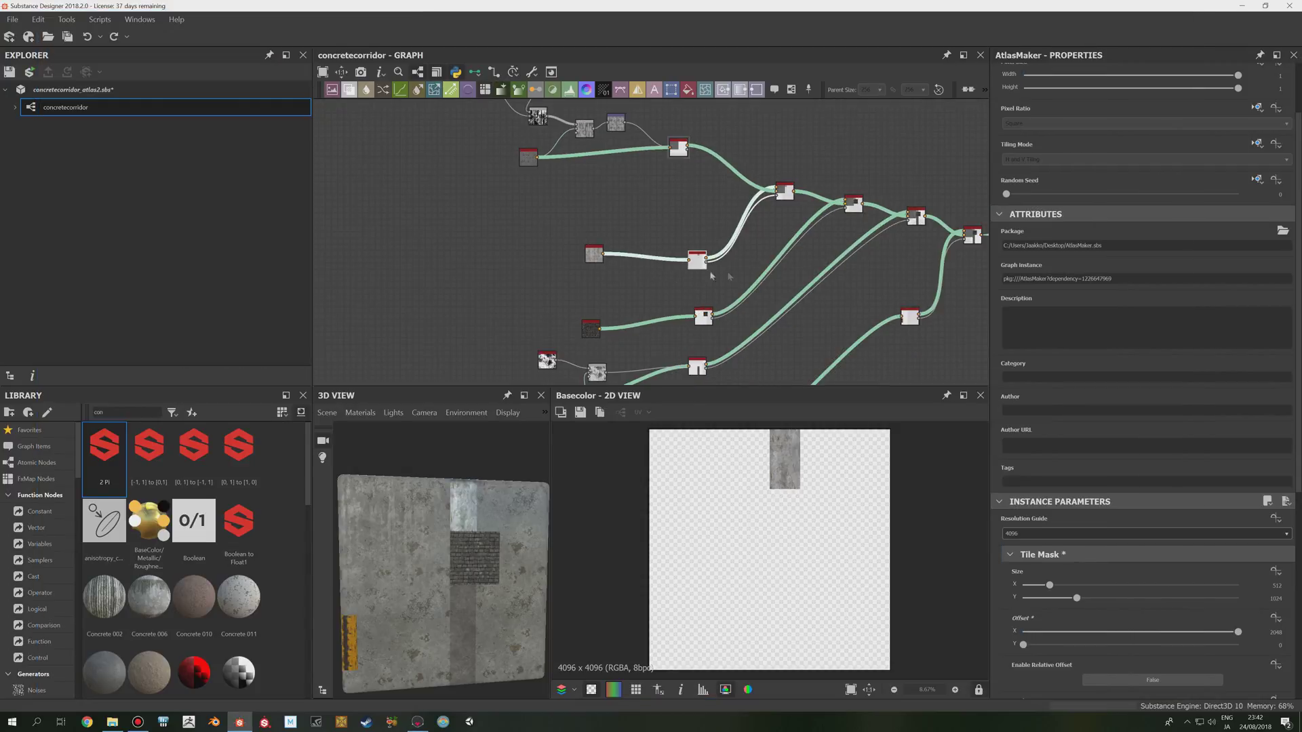
middle_click_drag(695, 282, 677, 268)
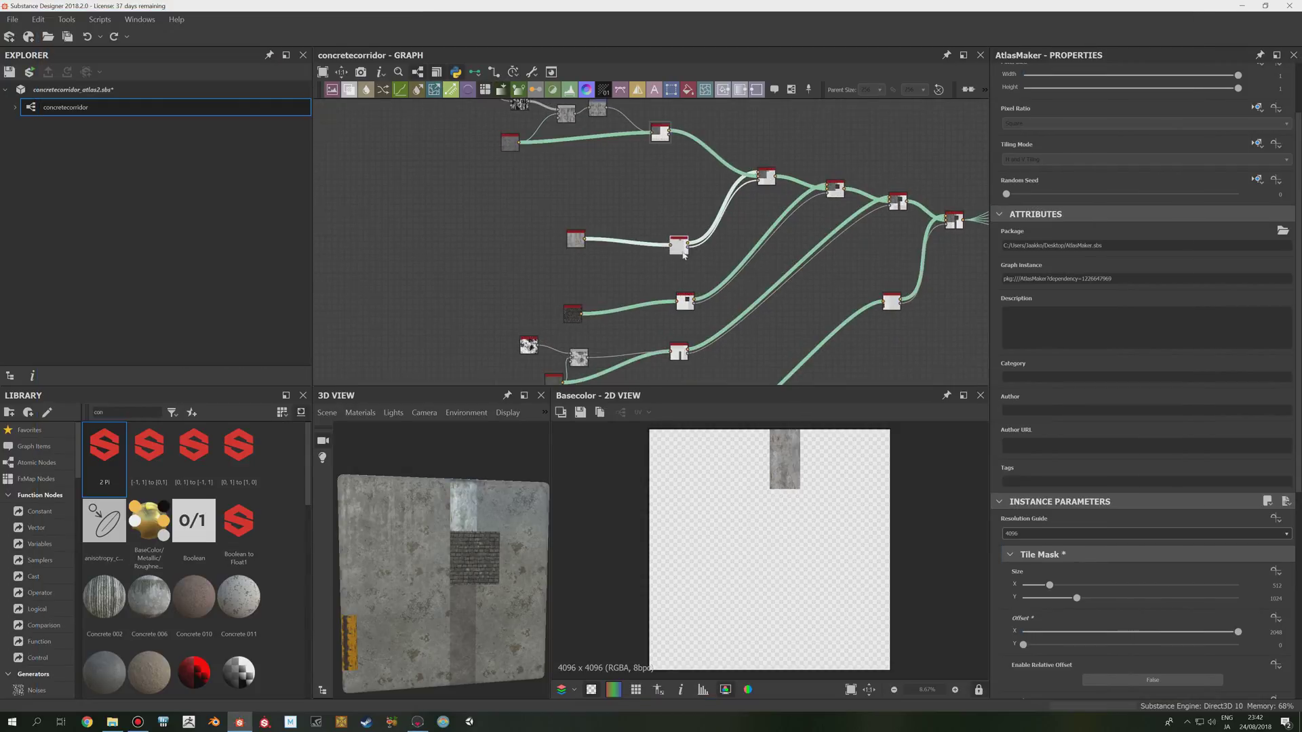
left_click(769, 178)
scroll(758, 187, "up", 5)
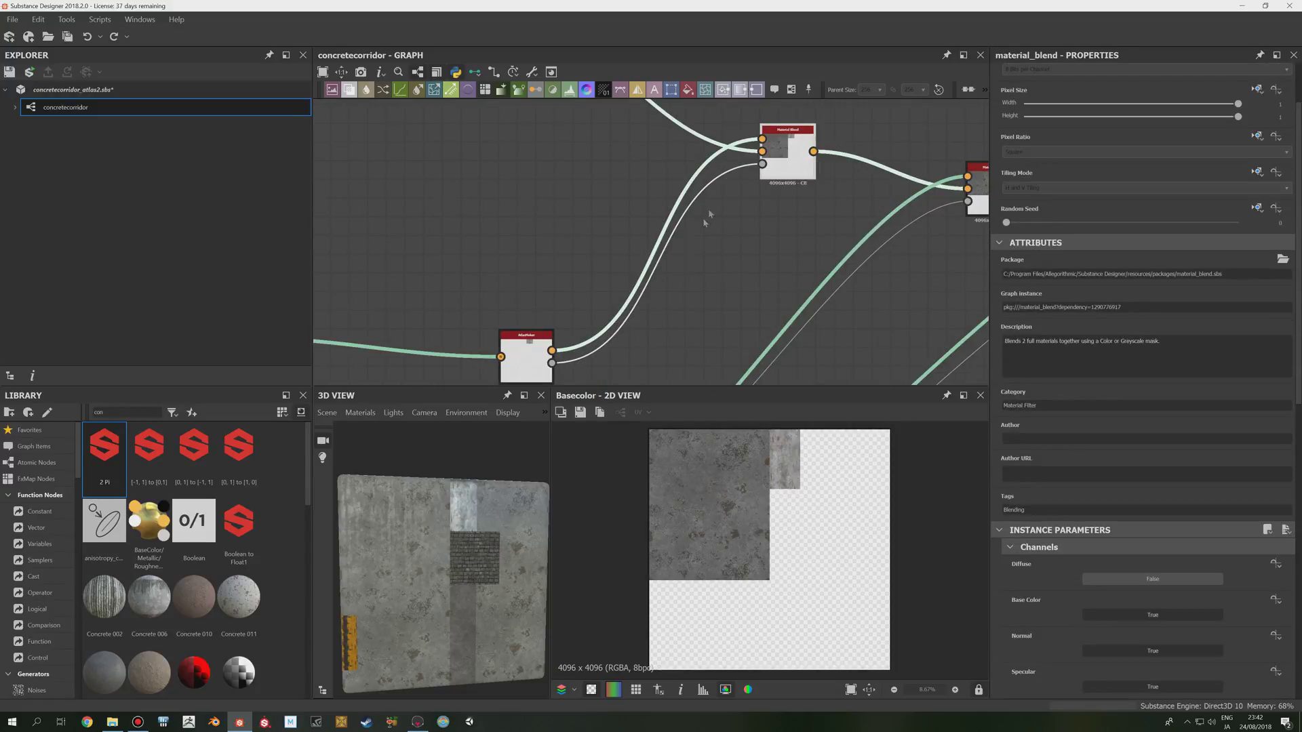
scroll(782, 158, "down", 4)
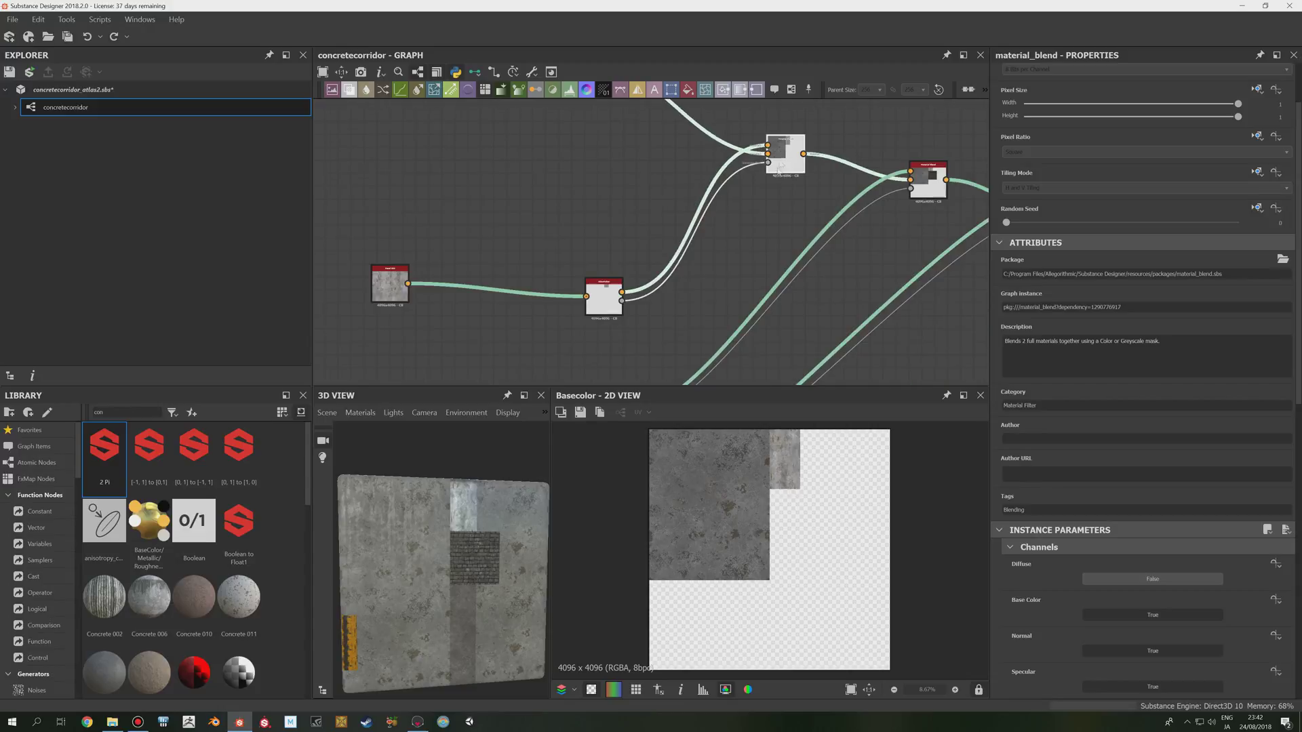
Step: Display the bricks_001 material and its AtlasMaker tile in the 2D view to compare them
middle_click_drag(695, 297, 706, 245)
double_click(513, 312)
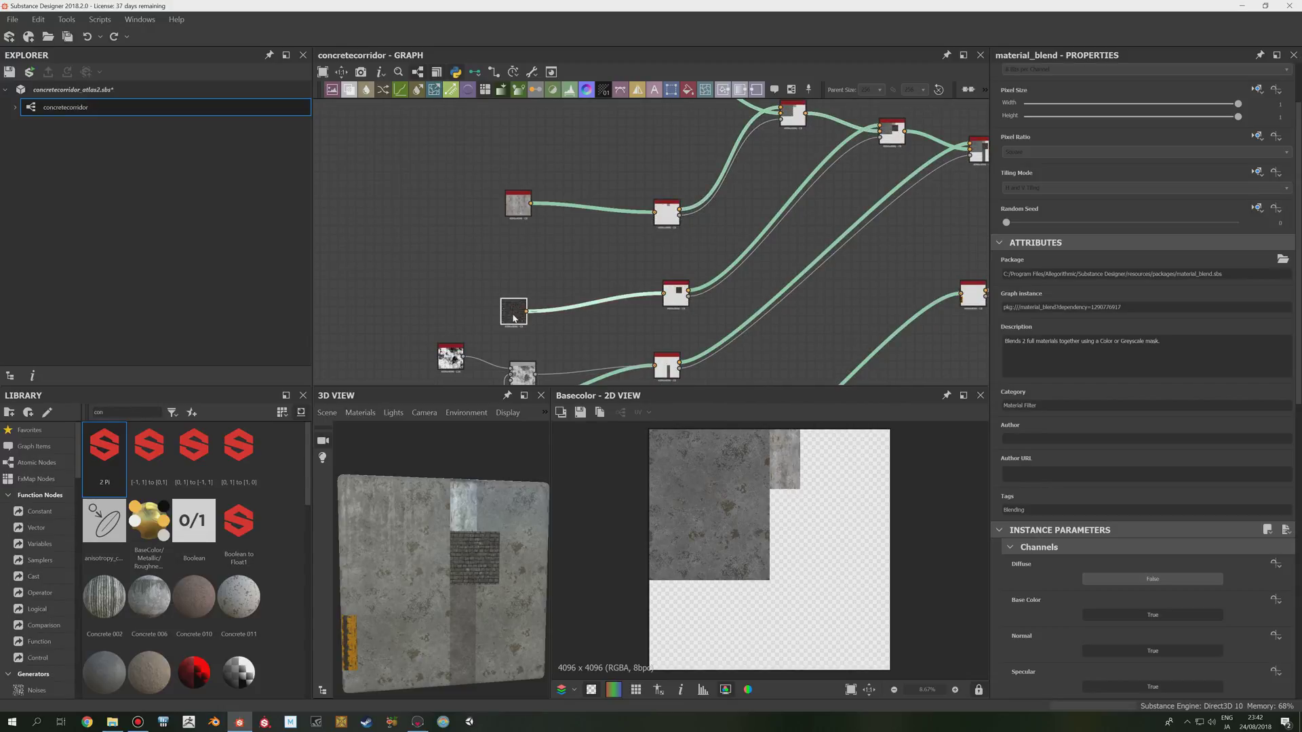
double_click(676, 293)
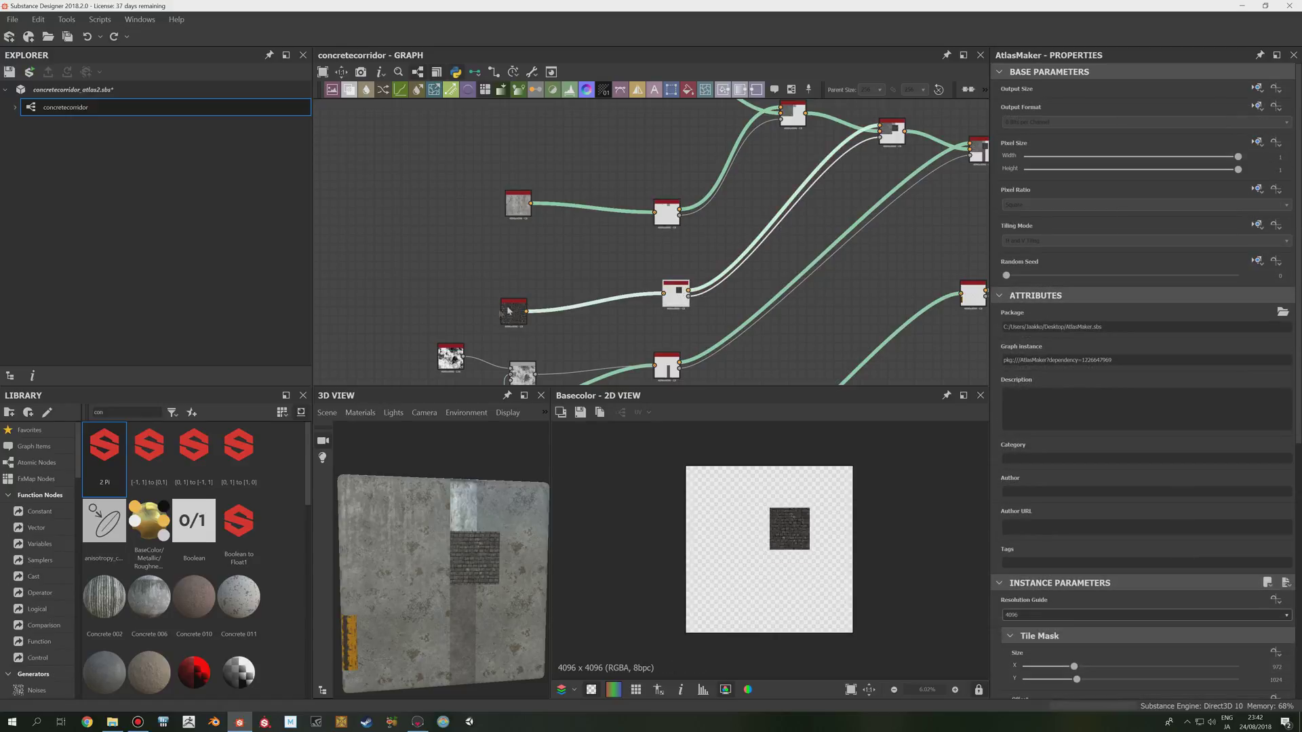
double_click(505, 314)
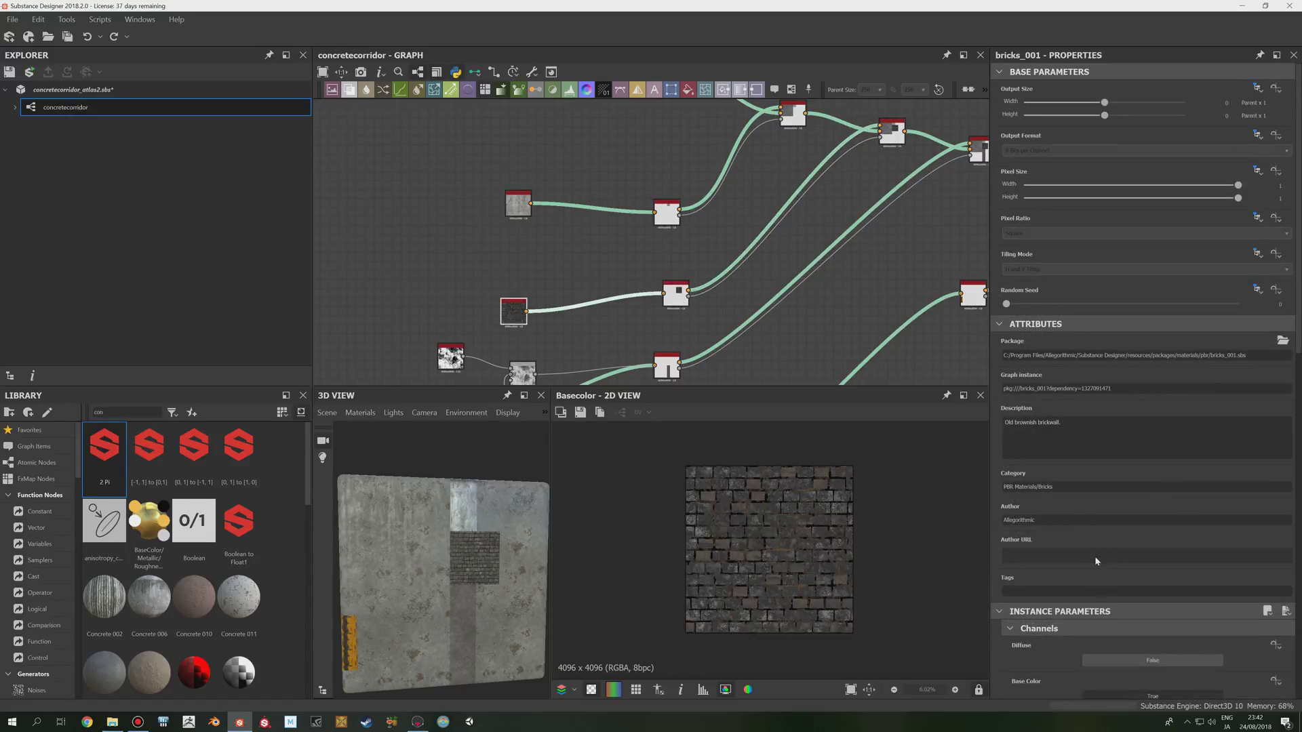
double_click(674, 292)
middle_click_drag(737, 231, 705, 245)
Step: Follow the material_blend chain to its last node and display the combined atlas in the 2D view
double_click(959, 171)
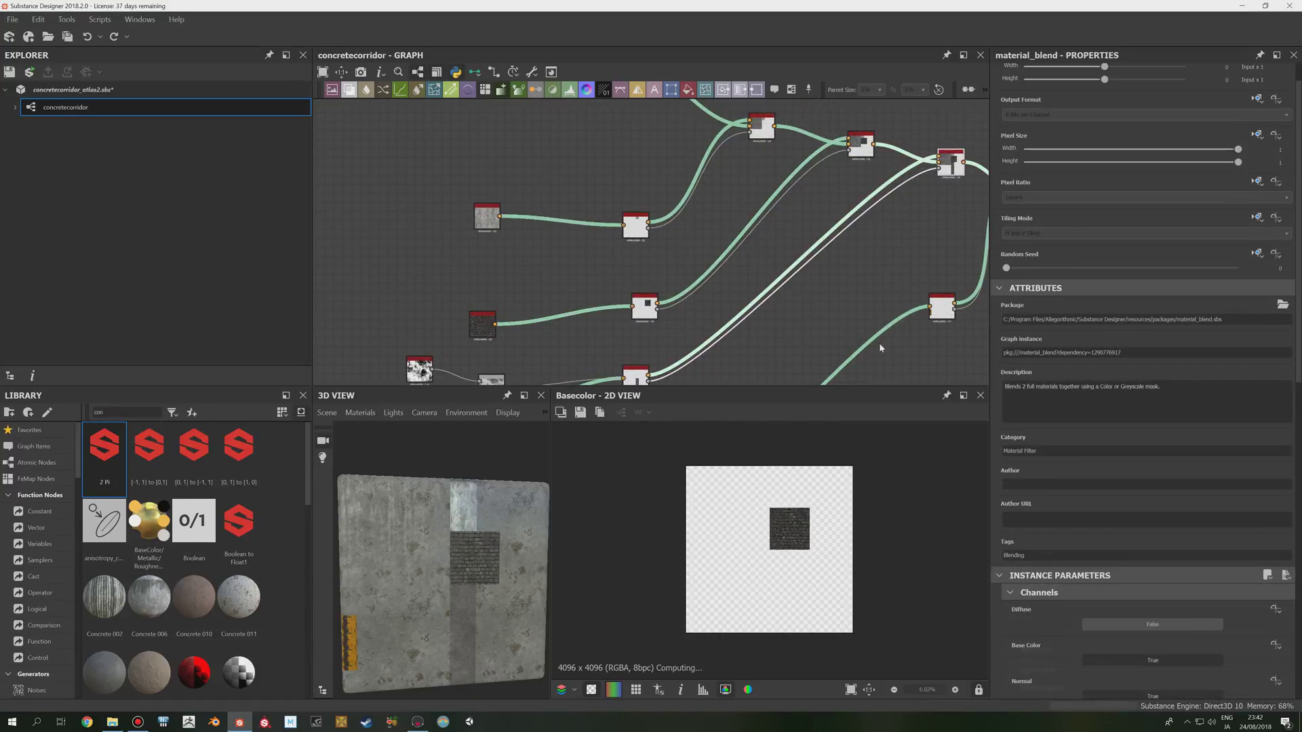
middle_click_drag(813, 299, 754, 170)
scroll(727, 240, "down", 2)
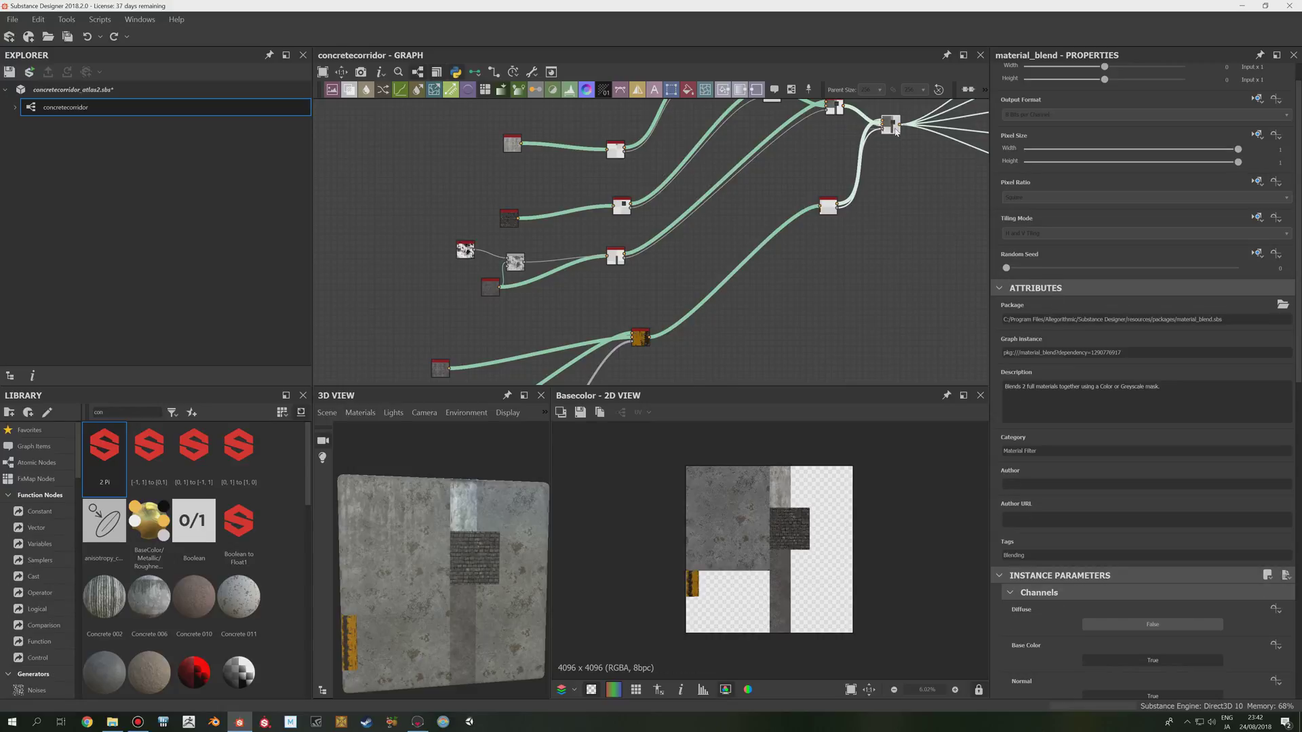
Step: Examine the yellow painted metal strip in the combined atlas up close, along with the node branch that builds it
scroll(703, 568, "up", 5)
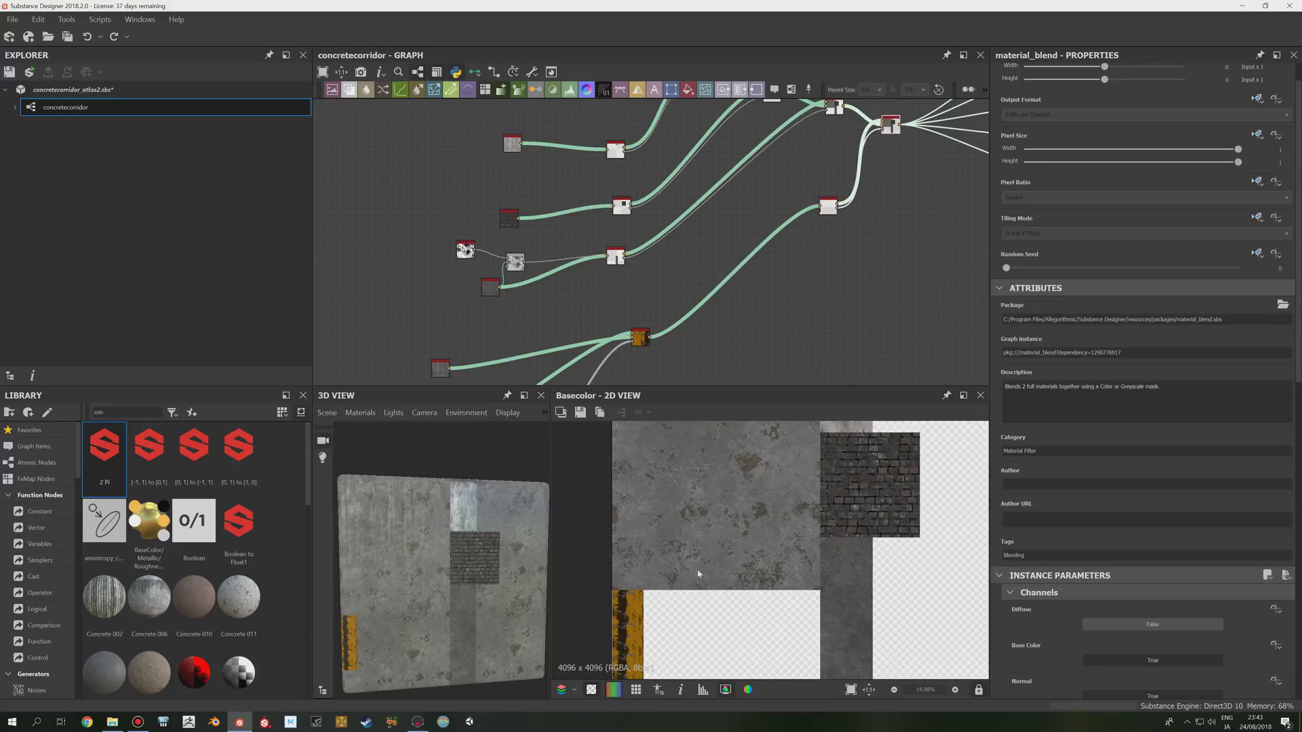
scroll(704, 551, "up", 4)
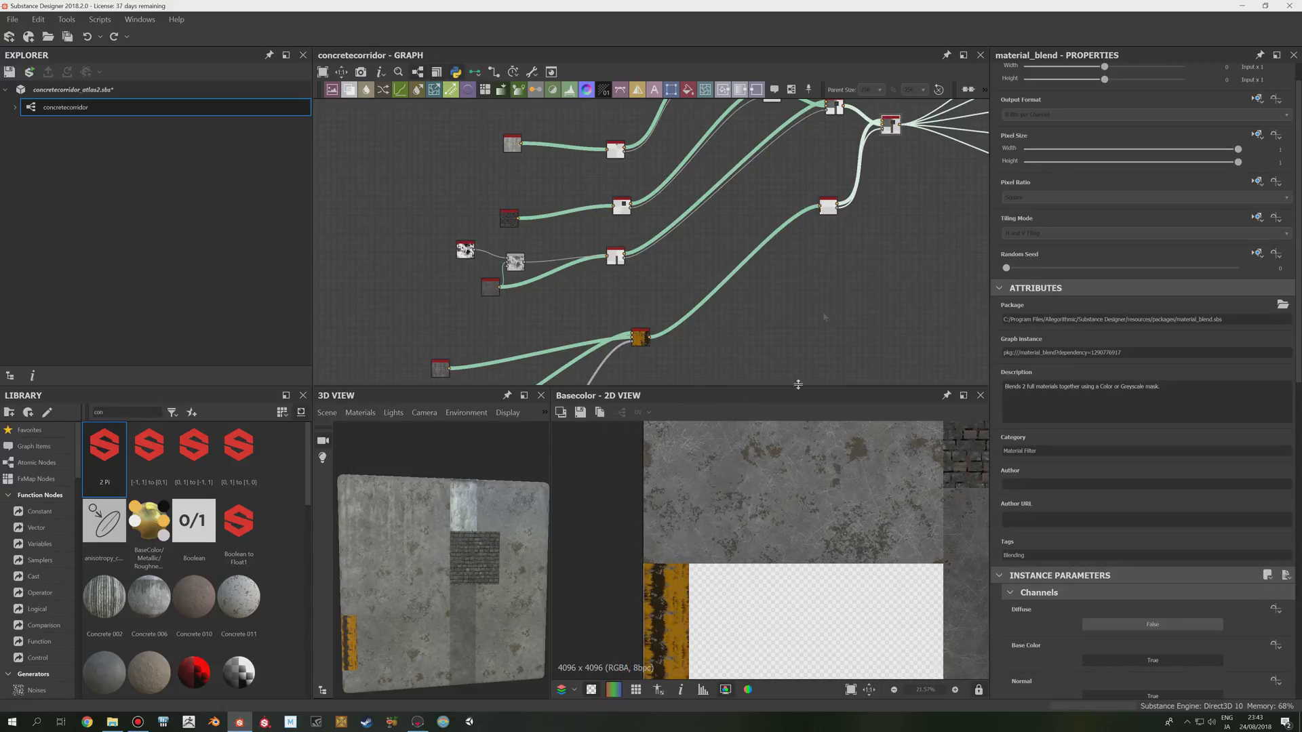
scroll(752, 230, "down", 3)
scroll(717, 561, "up", 1)
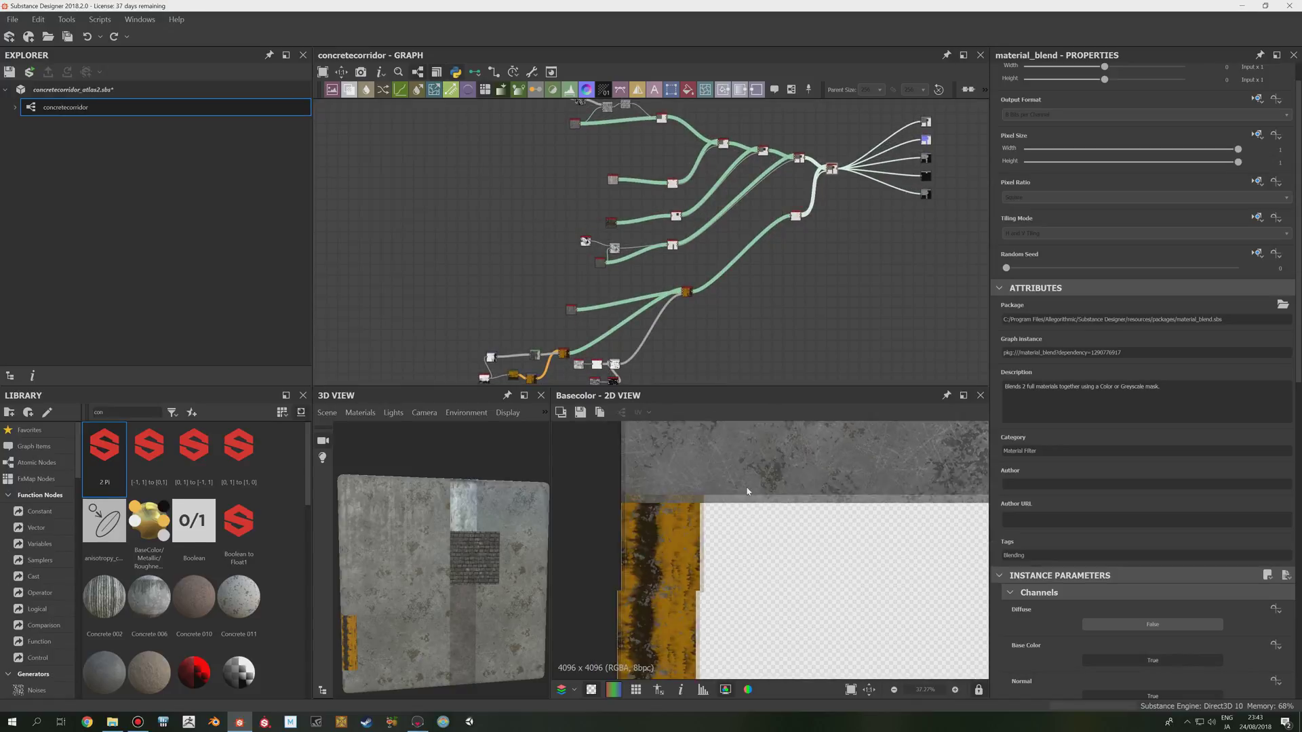
scroll(781, 523, "down", 3)
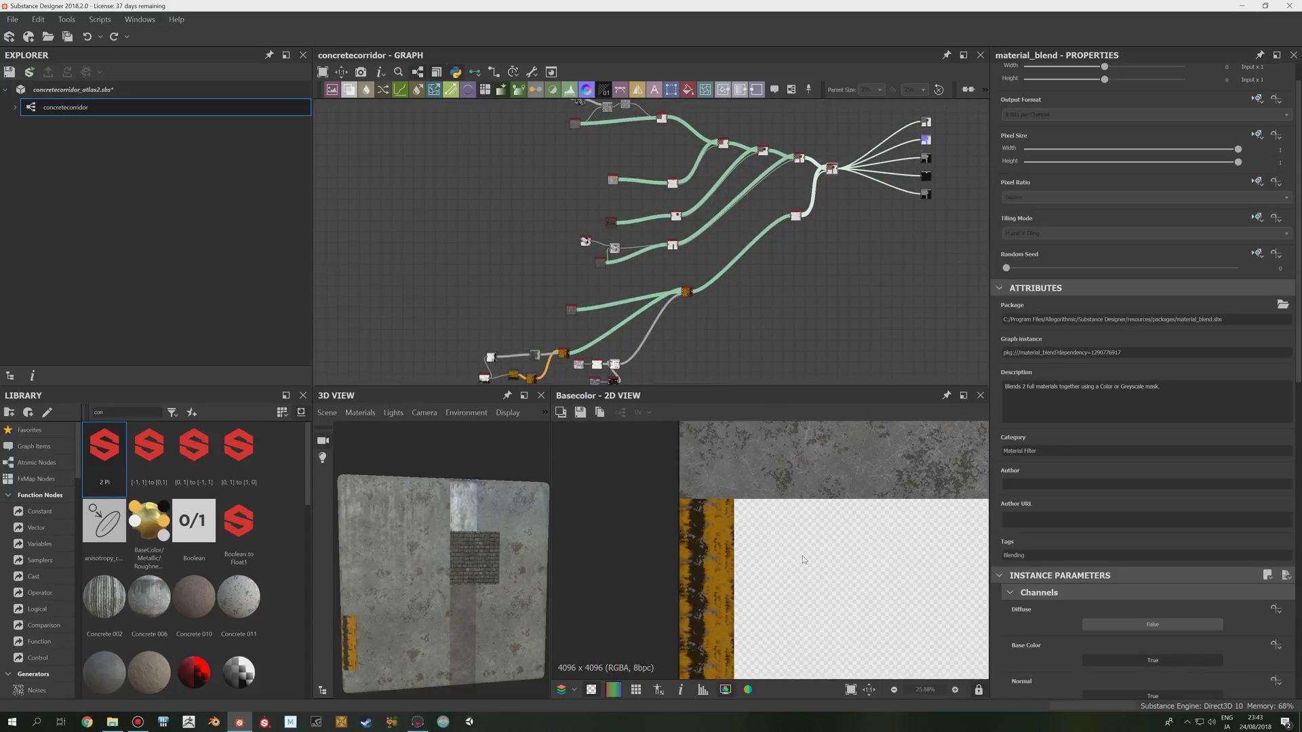
scroll(794, 540, "up", 2)
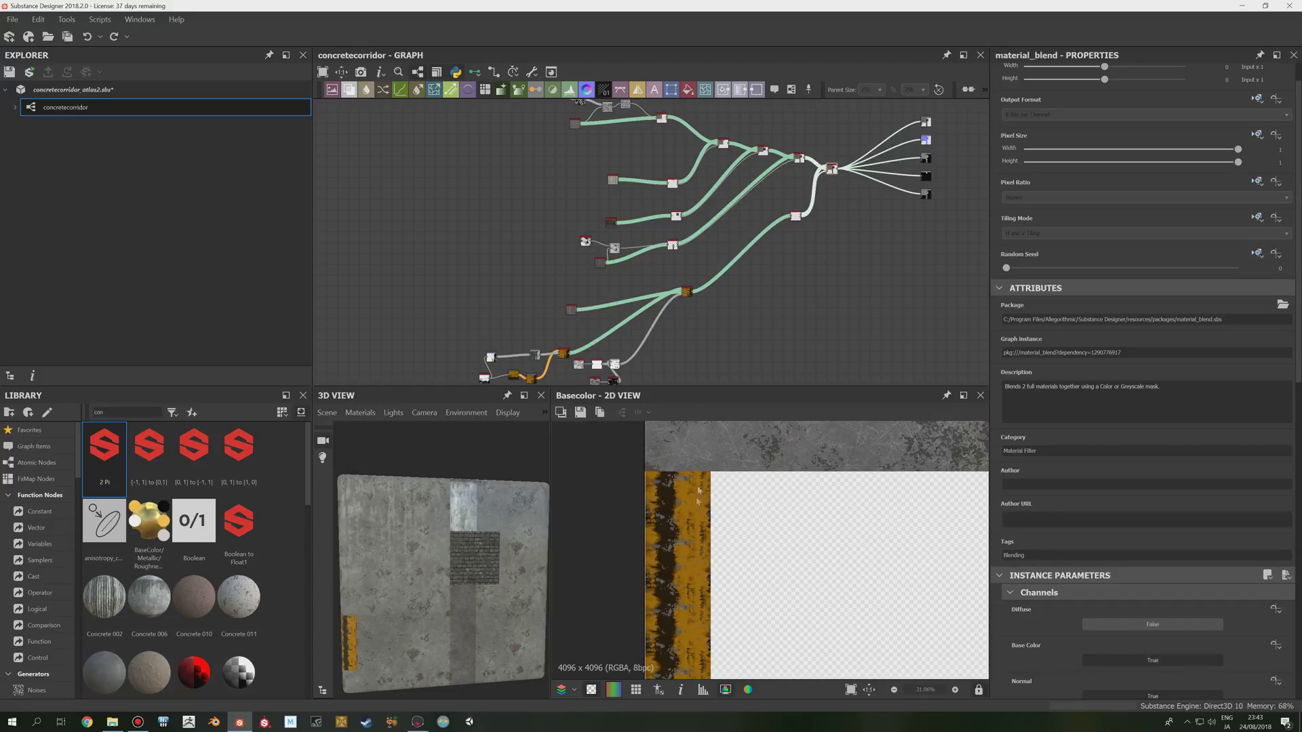
scroll(704, 540, "down", 1)
scroll(841, 250, "up", 2)
middle_click_drag(826, 303, 854, 212)
scroll(799, 354, "down", 2)
middle_click_drag(762, 331, 756, 304)
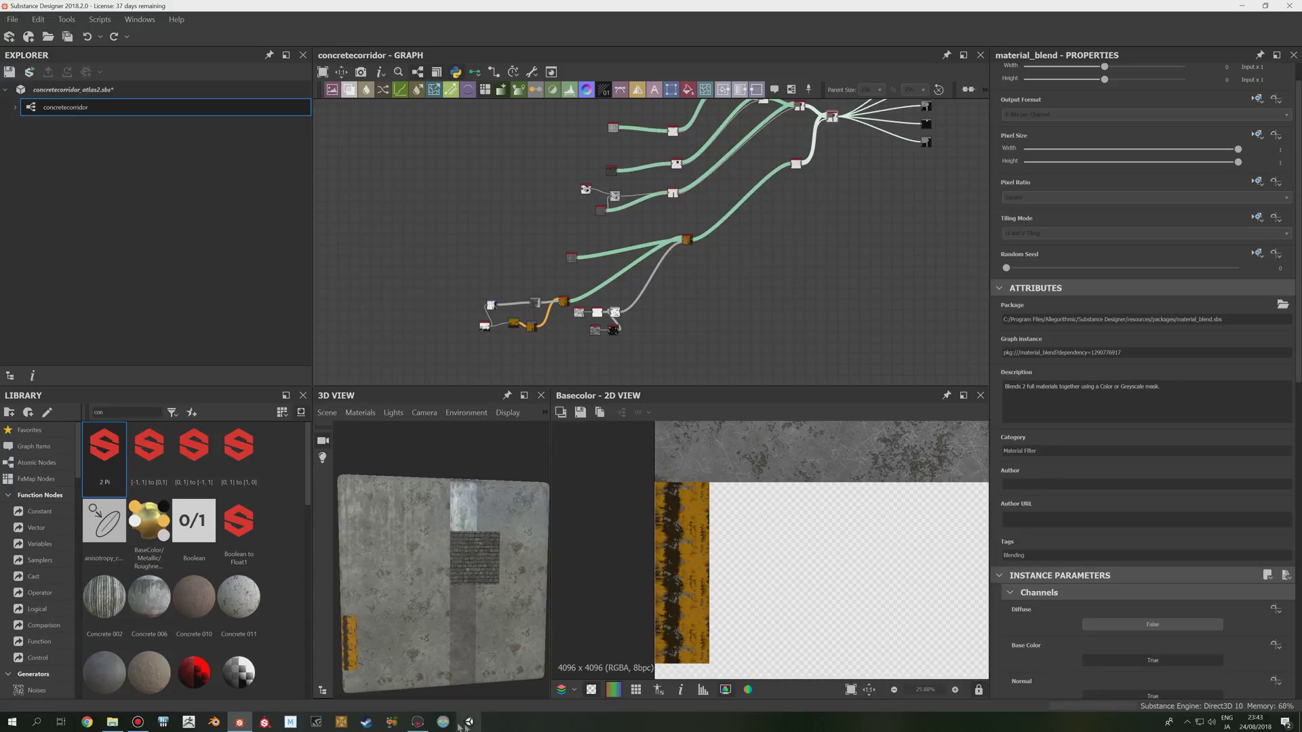
Step: Switch back to Marmoset Toolbag and look over the corridor interior where the atlas textures are applied
left_click(418, 722)
left_click_drag(767, 356, 697, 404)
middle_click_drag(698, 404, 697, 455)
left_click_drag(698, 455, 655, 414)
scroll(696, 400, "up", 2)
scroll(697, 404, "up", 2)
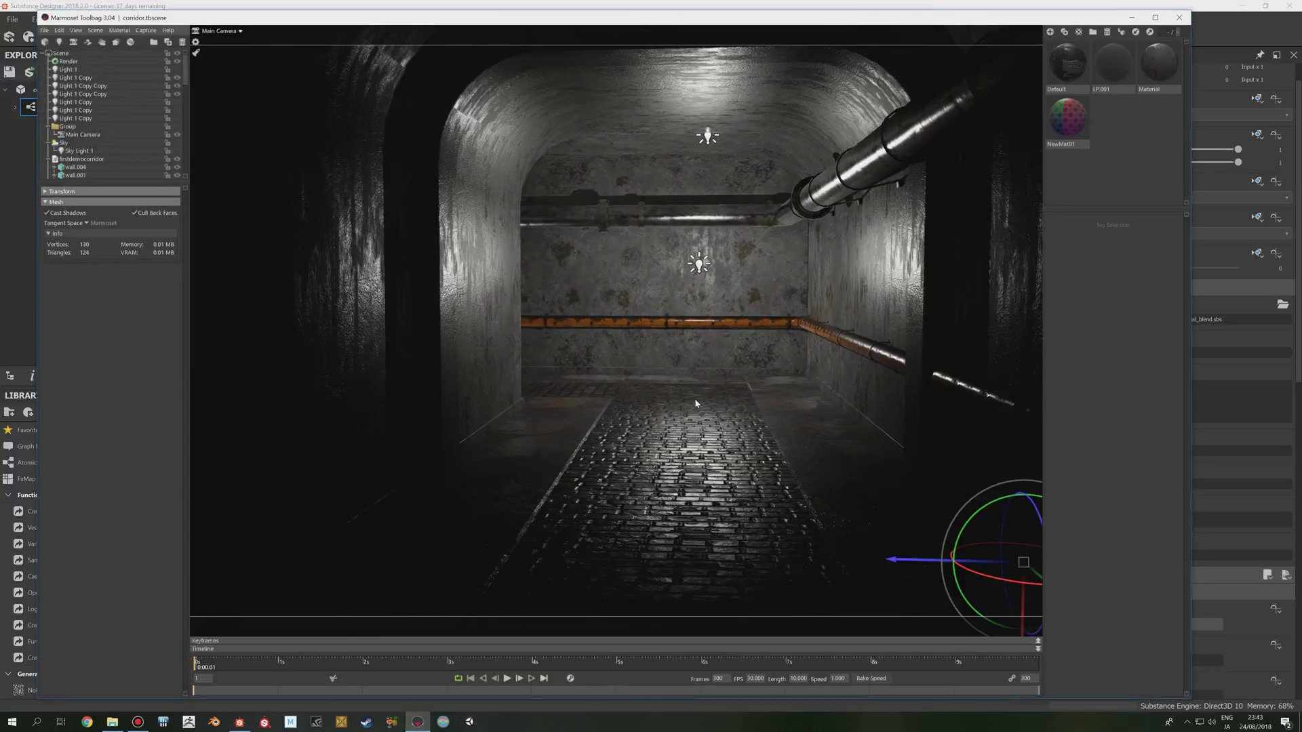
middle_click_drag(698, 407, 665, 427)
mouse_move(665, 427)
left_mouse_down()
mouse_move(669, 405)
mouse_move(666, 416)
left_mouse_up()
scroll(670, 421, "up", 3)
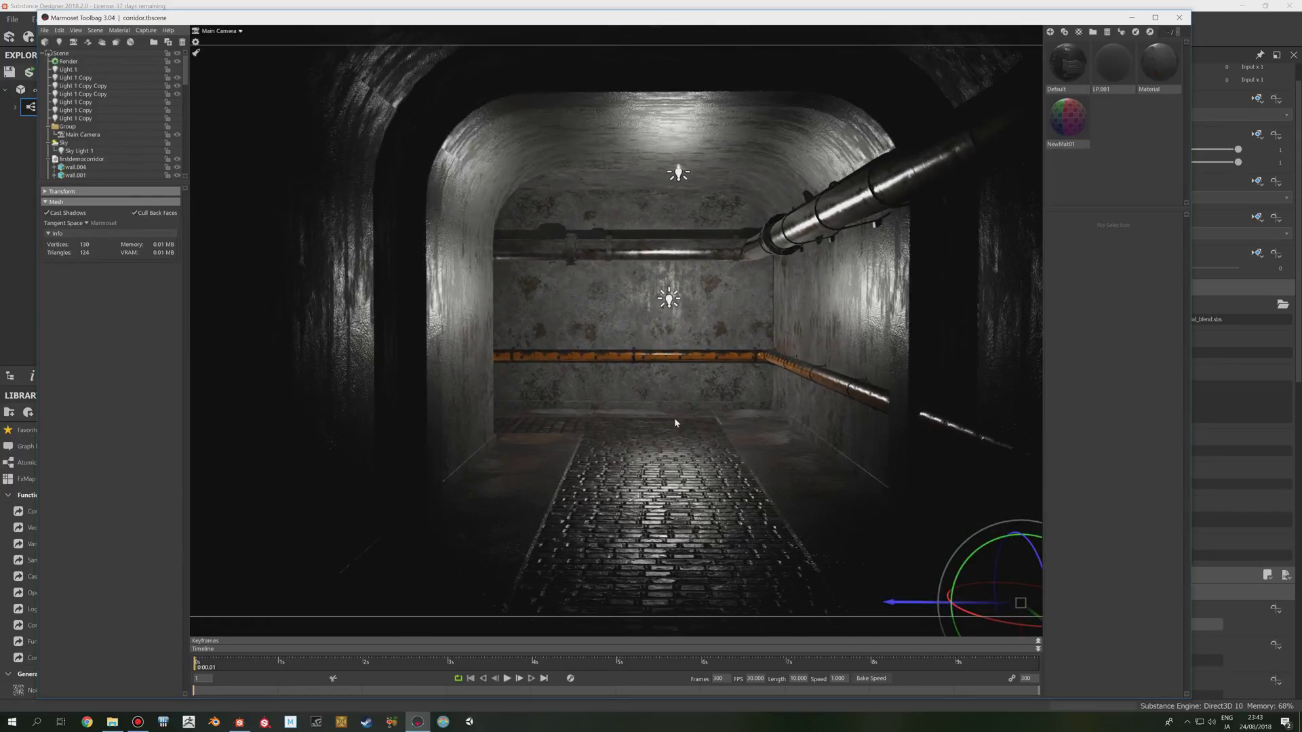
scroll(675, 419, "down", 3)
Step: Select individual corridor meshes in turn and view the scene from outside to examine its modular wall and floor pieces
left_click(679, 377)
left_click_drag(680, 375, 736, 340)
middle_click_drag(736, 345, 810, 331)
left_click(518, 329)
middle_click_drag(683, 386, 610, 364)
left_click_drag(610, 364, 706, 457)
left_click(536, 409)
left_click(691, 381)
left_click(922, 314)
left_click_drag(919, 267, 840, 380)
left_click(841, 380)
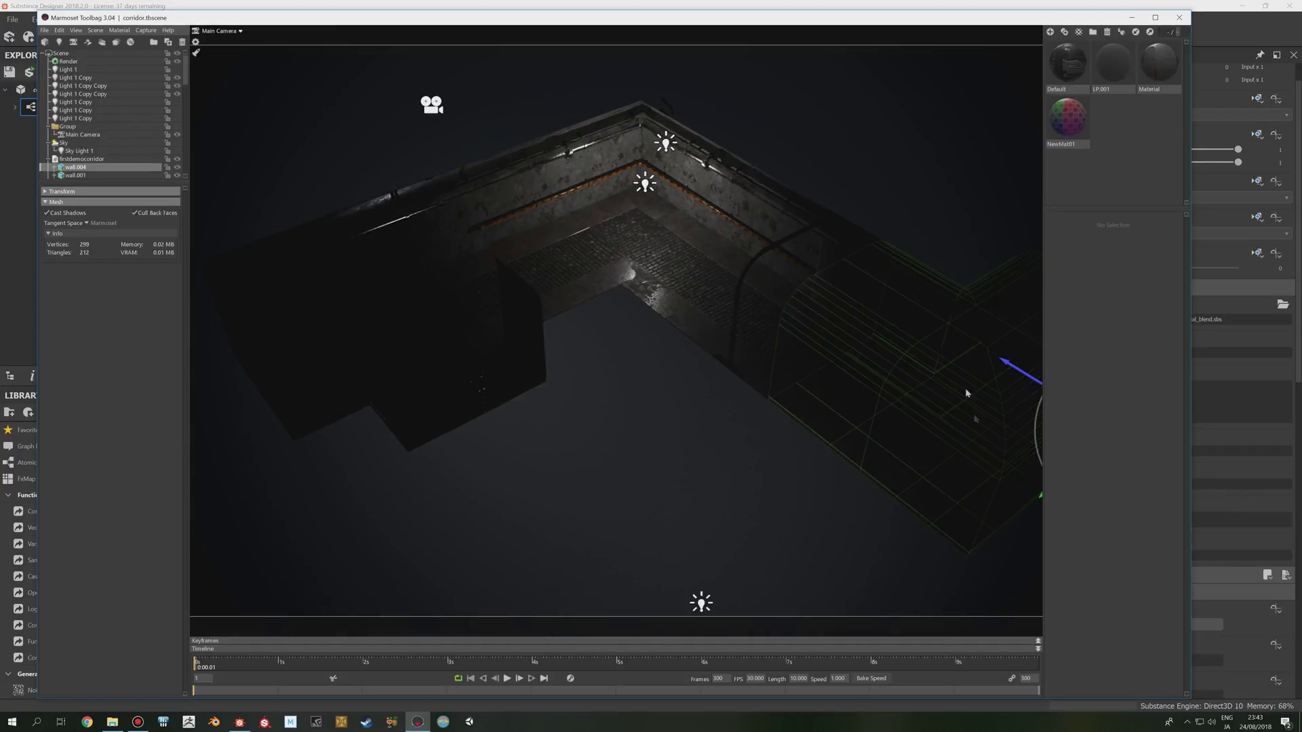
left_click(643, 183)
left_click(687, 305)
Step: Examine the orange wall pipe up close, selecting its separate segments along both walls to inspect the repeated strip texture
scroll(625, 406, "up", 6)
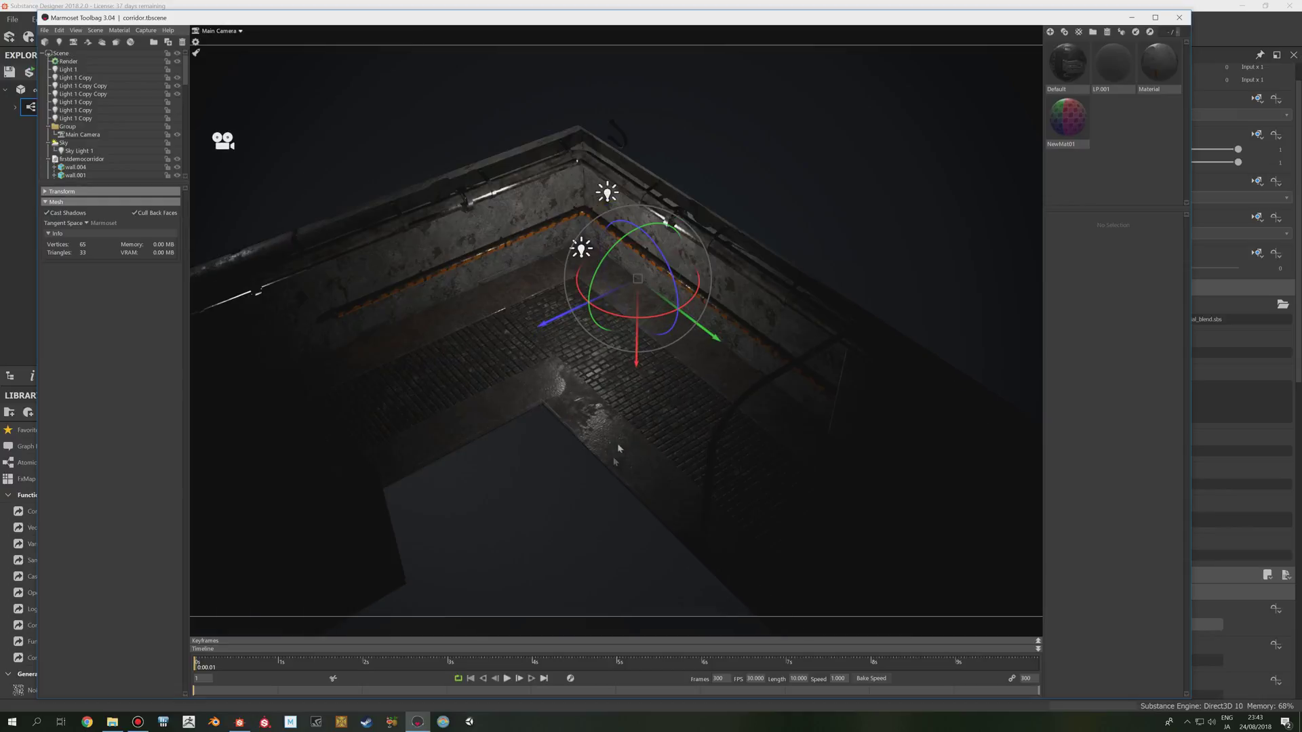
left_click_drag(539, 425, 503, 423)
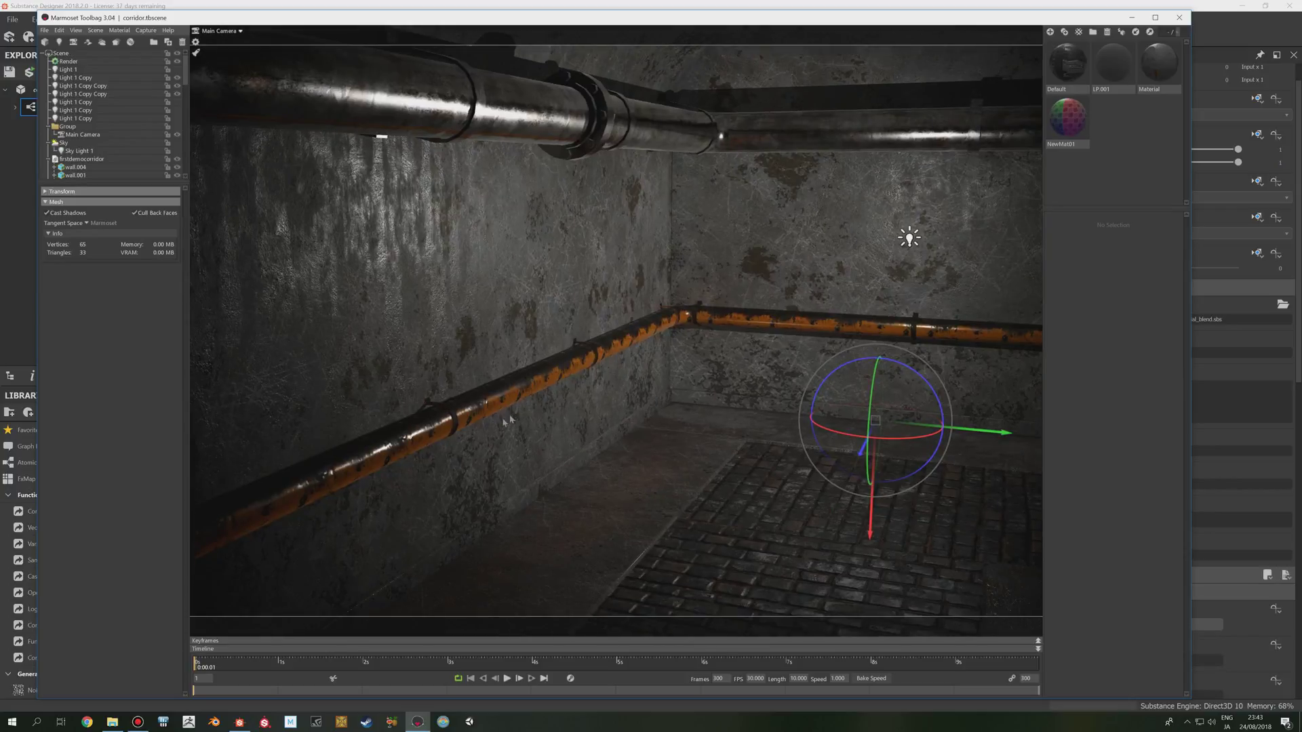
left_click(405, 435)
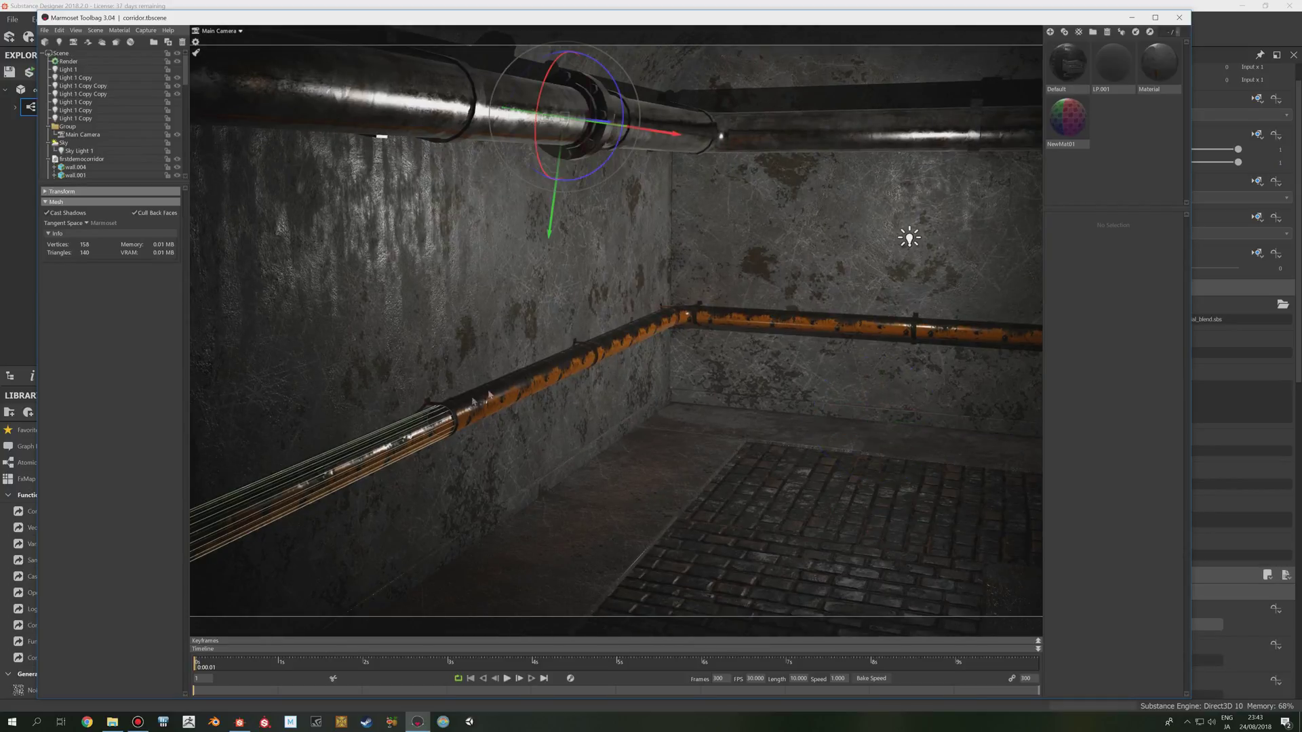
left_click(503, 390)
left_click(618, 340)
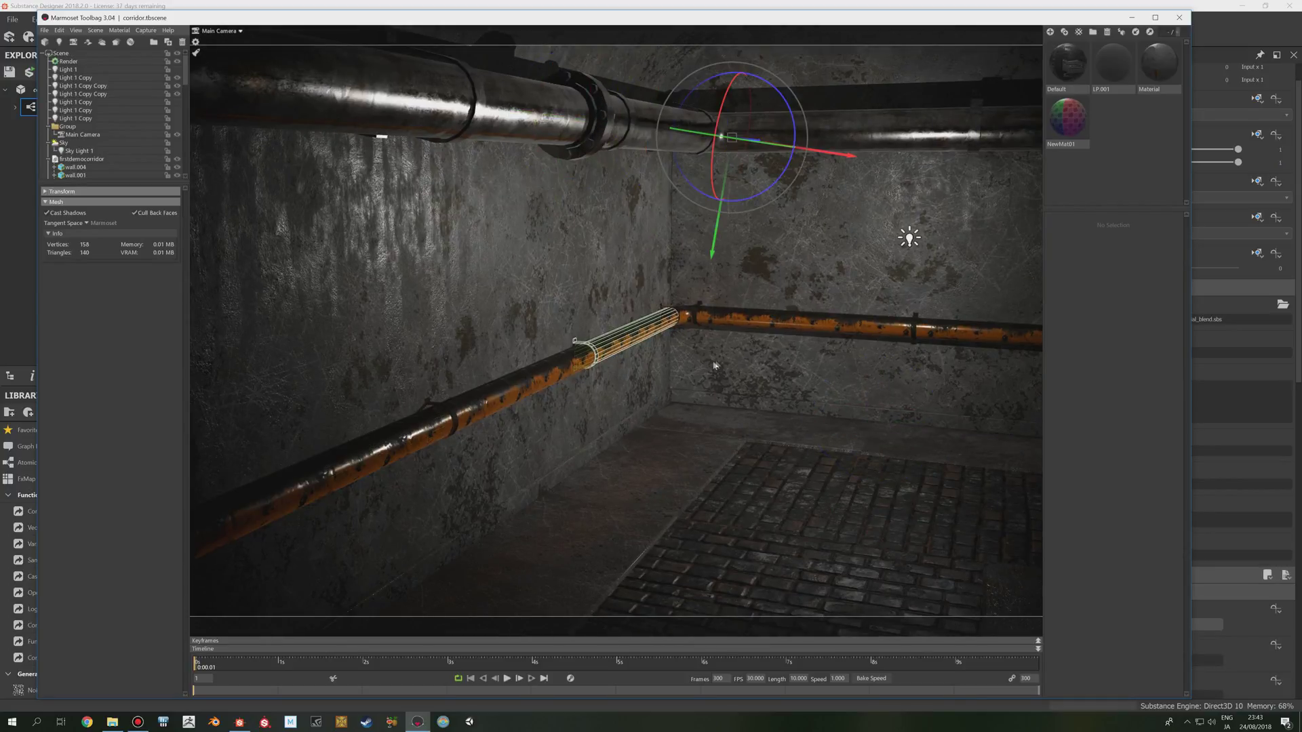
left_click_drag(814, 344, 766, 353)
left_click_drag(475, 342, 632, 390)
scroll(632, 389, "up", 3)
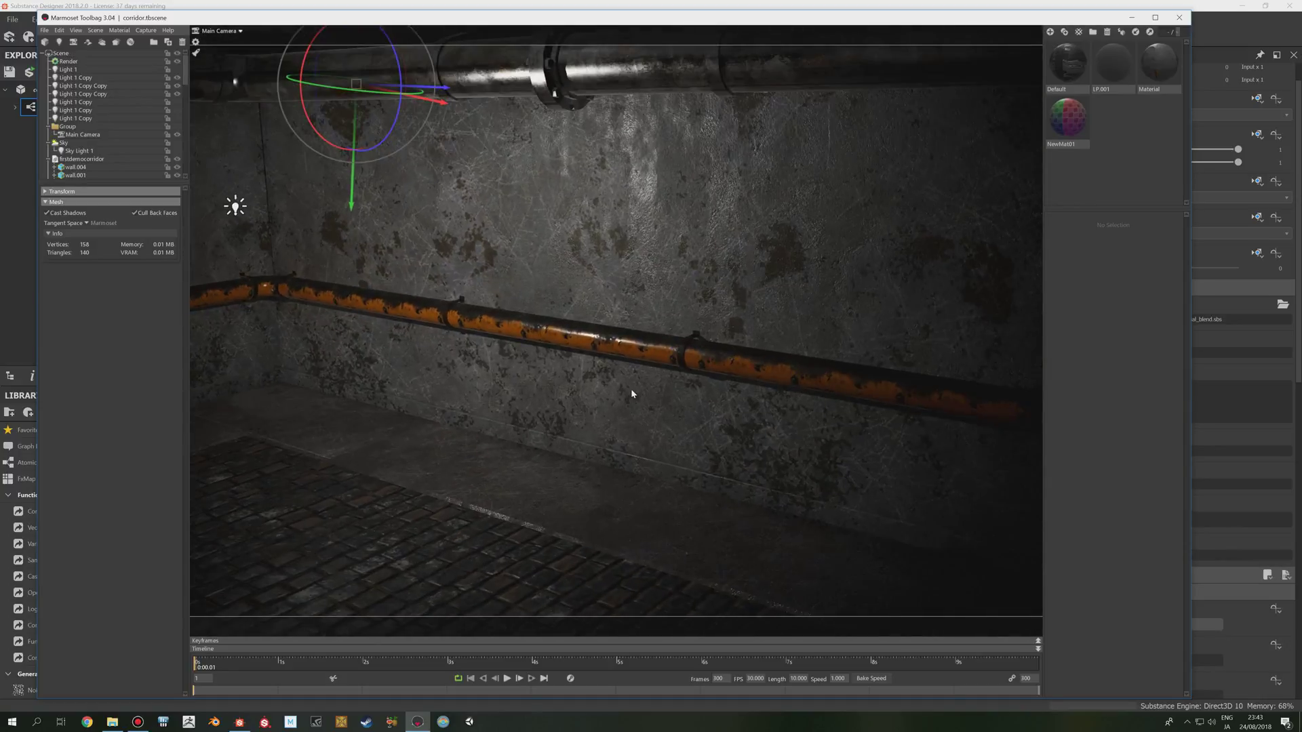
left_click(677, 355)
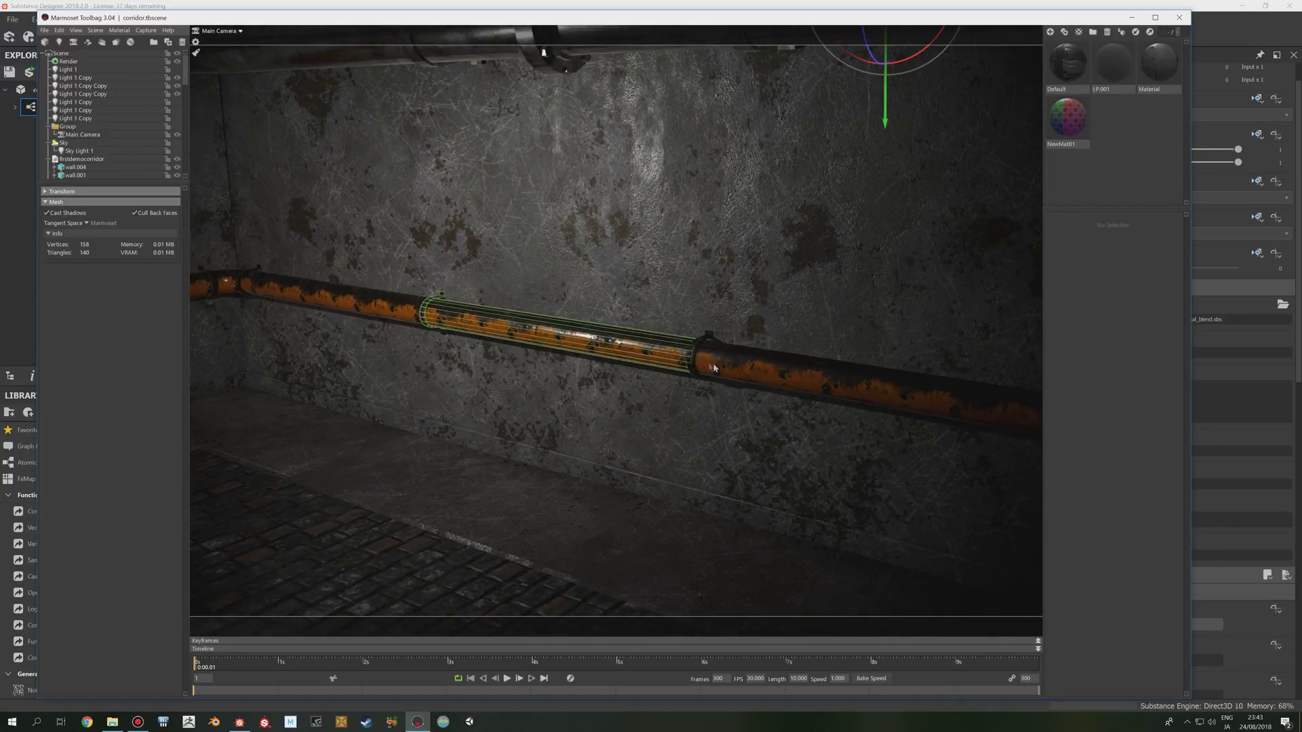
Step: Examine adjoining orange pipe segments and the corner wall mesh, selecting individual pieces to inspect where they meet
left_click(694, 359)
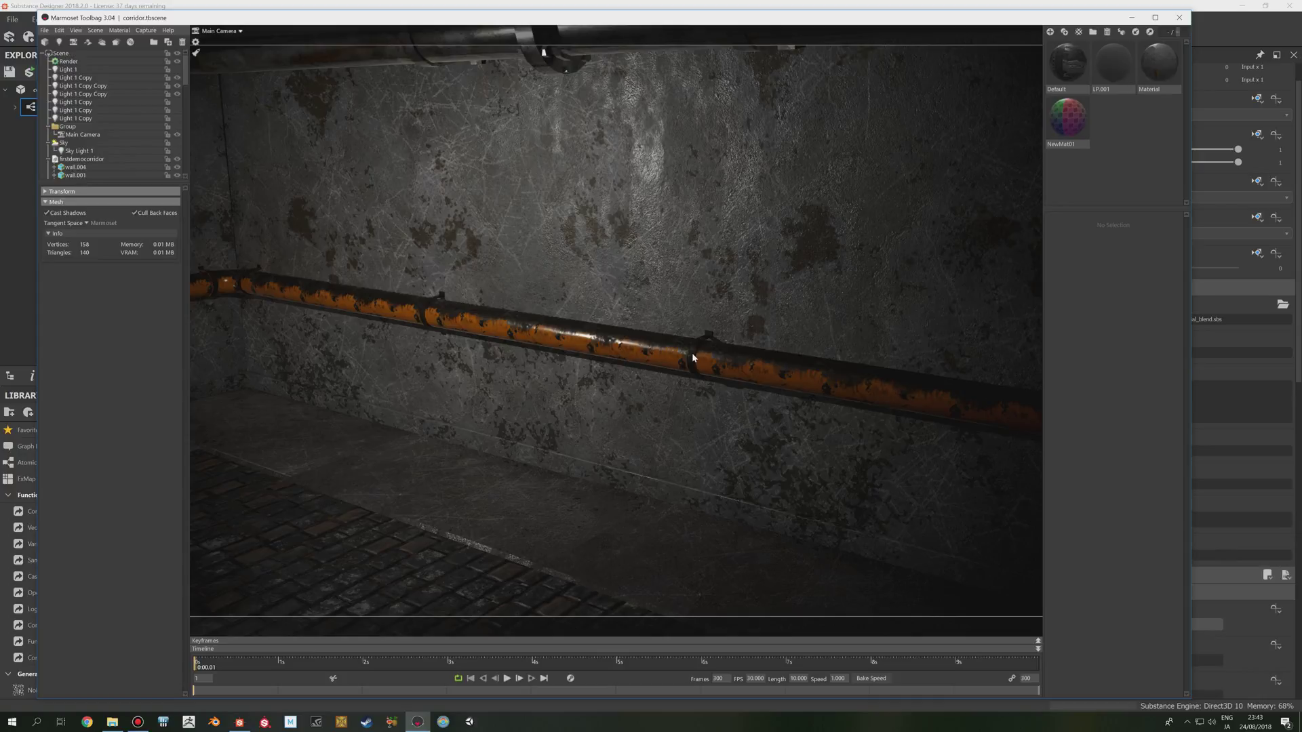
left_click(553, 338)
key("f")
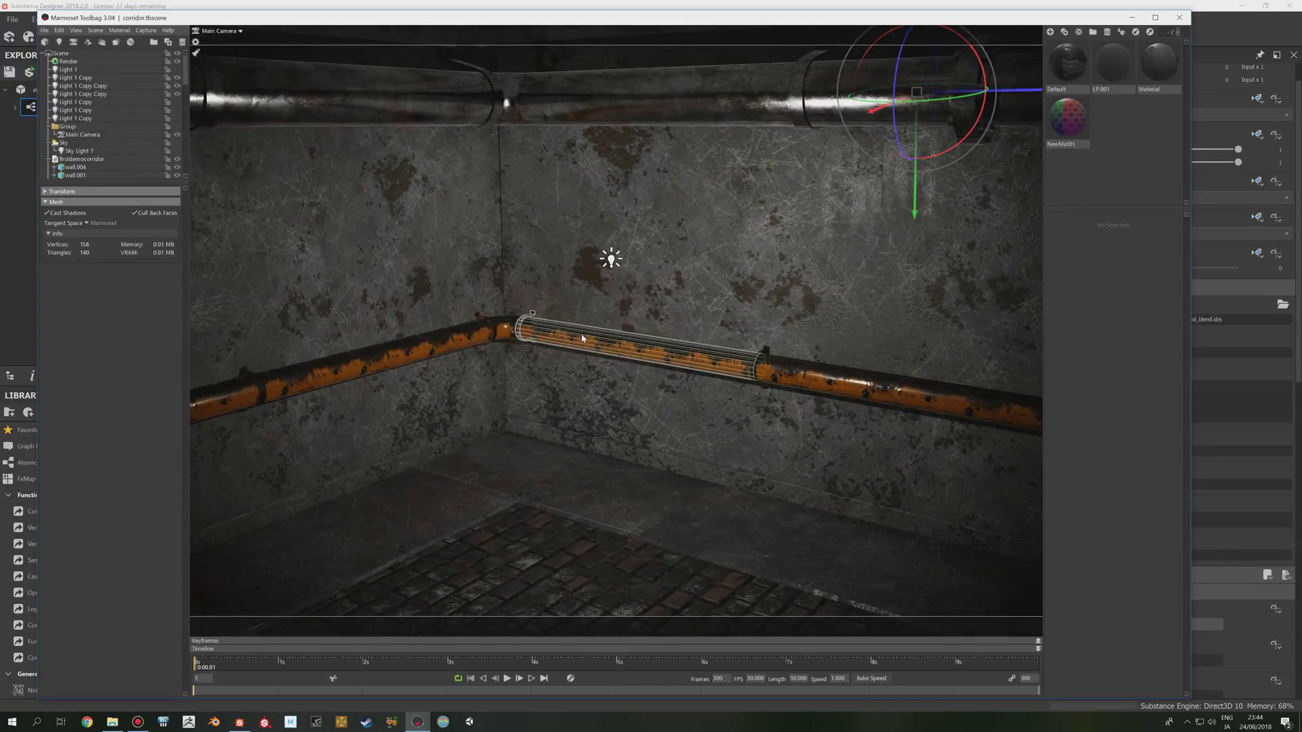
left_click(466, 327)
left_click(581, 375)
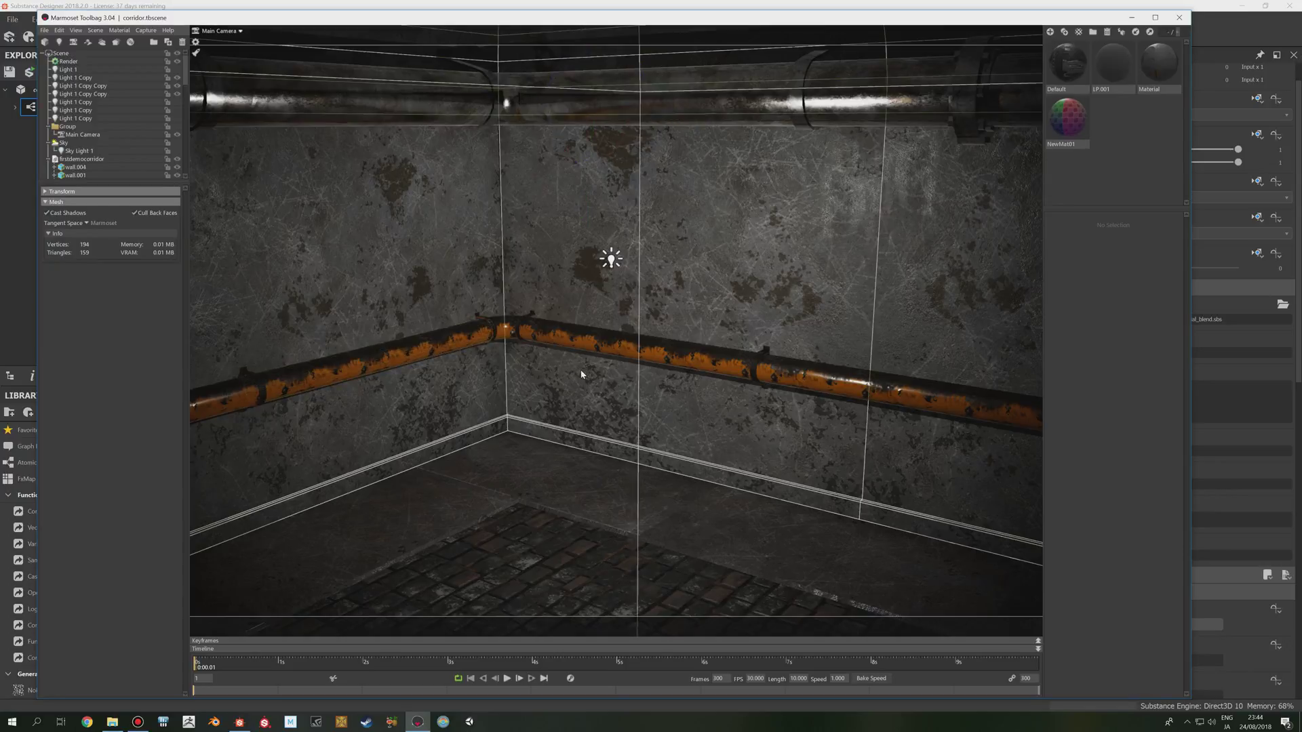
middle_click_drag(749, 406, 662, 384)
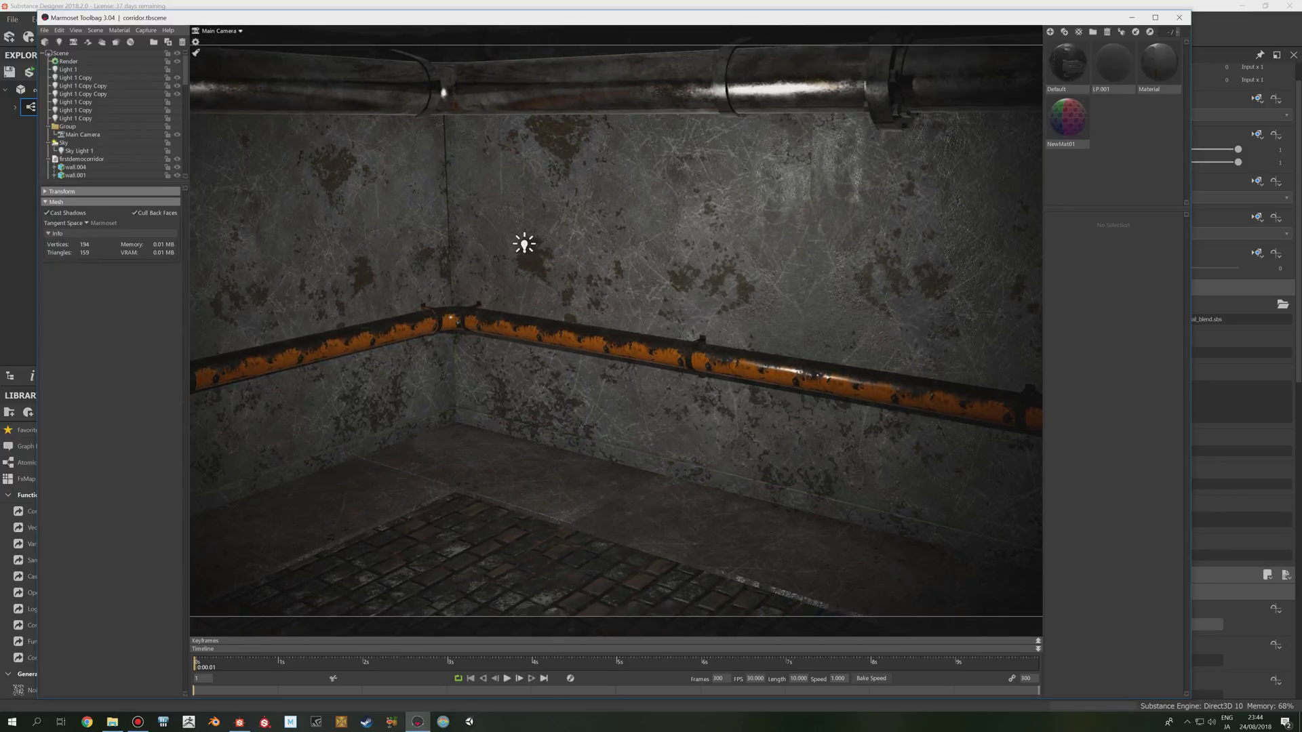
Step: Switch to Substance Designer, trace the material_blend chain back to its start, and preview the first material_blend node in the 2D view
left_click(239, 721)
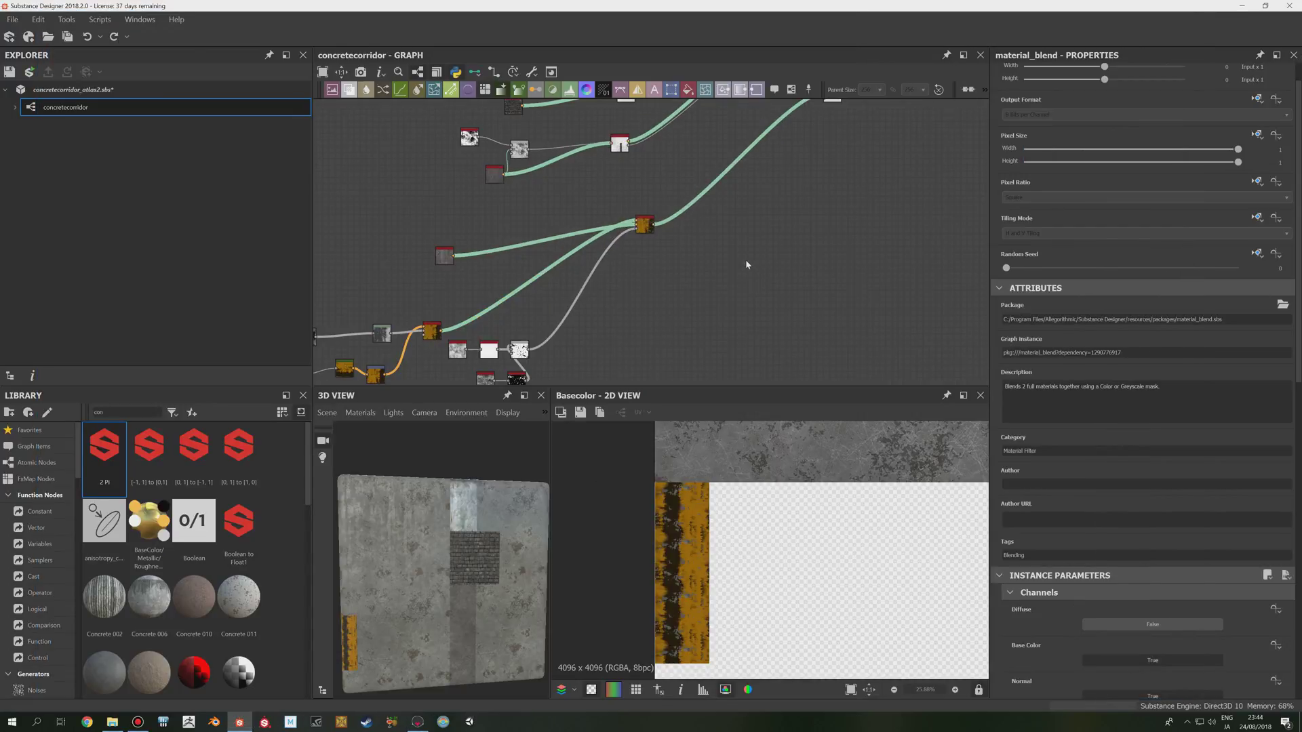
scroll(747, 264, "up", 1)
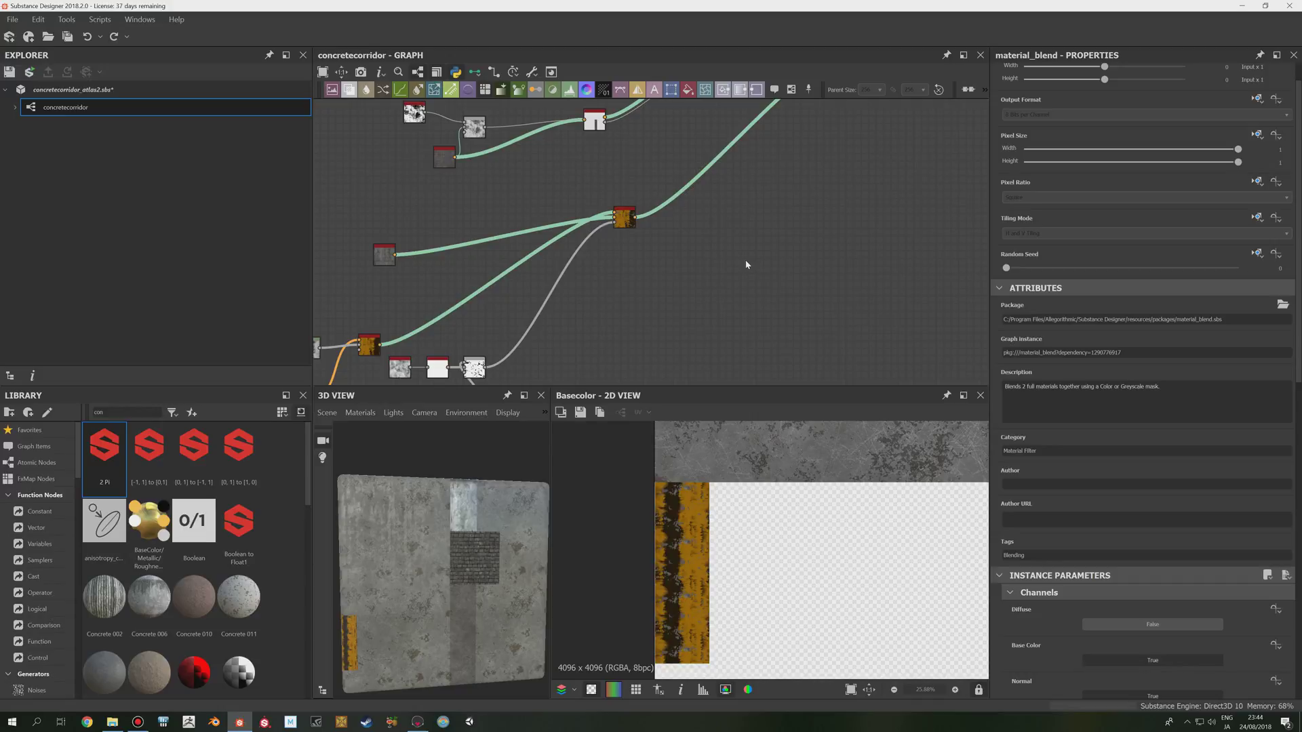
scroll(780, 237, "down", 3)
middle_click_drag(850, 154, 768, 303)
scroll(767, 302, "up", 3)
middle_click_drag(691, 188, 776, 296)
scroll(776, 297, "up", 3)
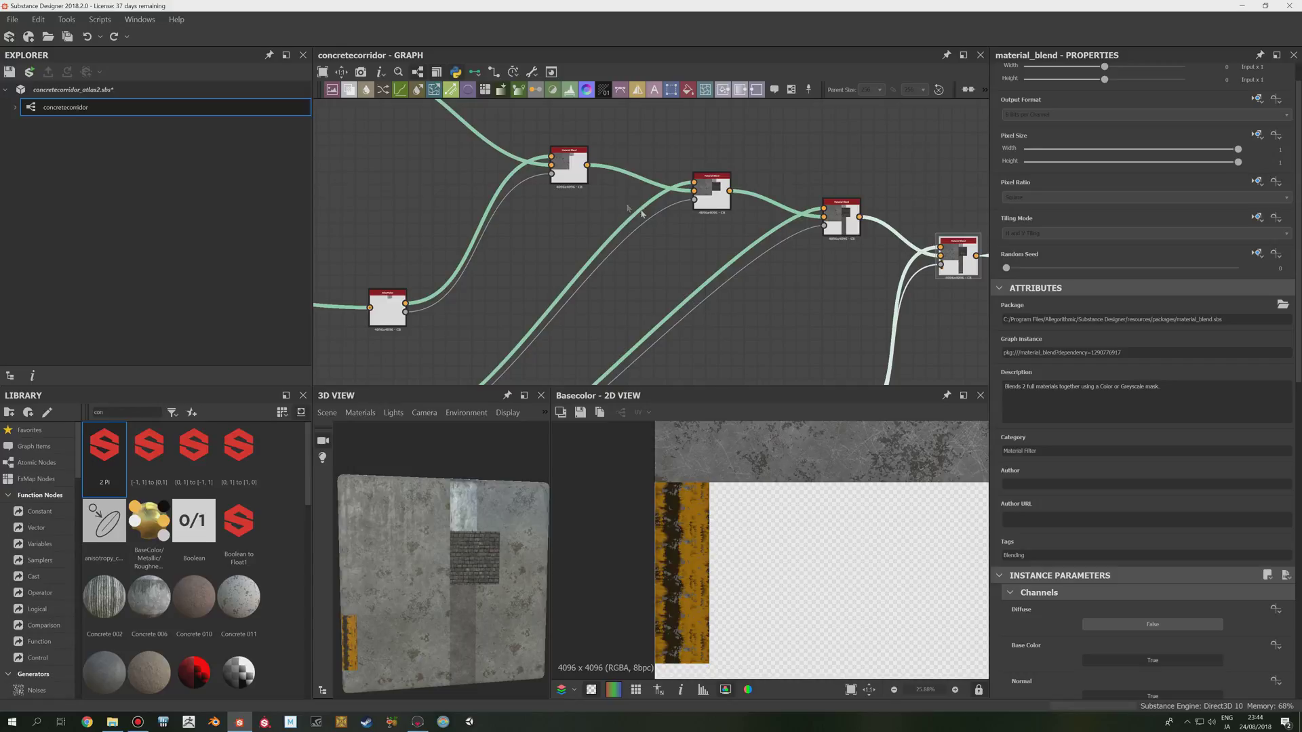
middle_click_drag(541, 217, 647, 245)
scroll(647, 246, "up", 2)
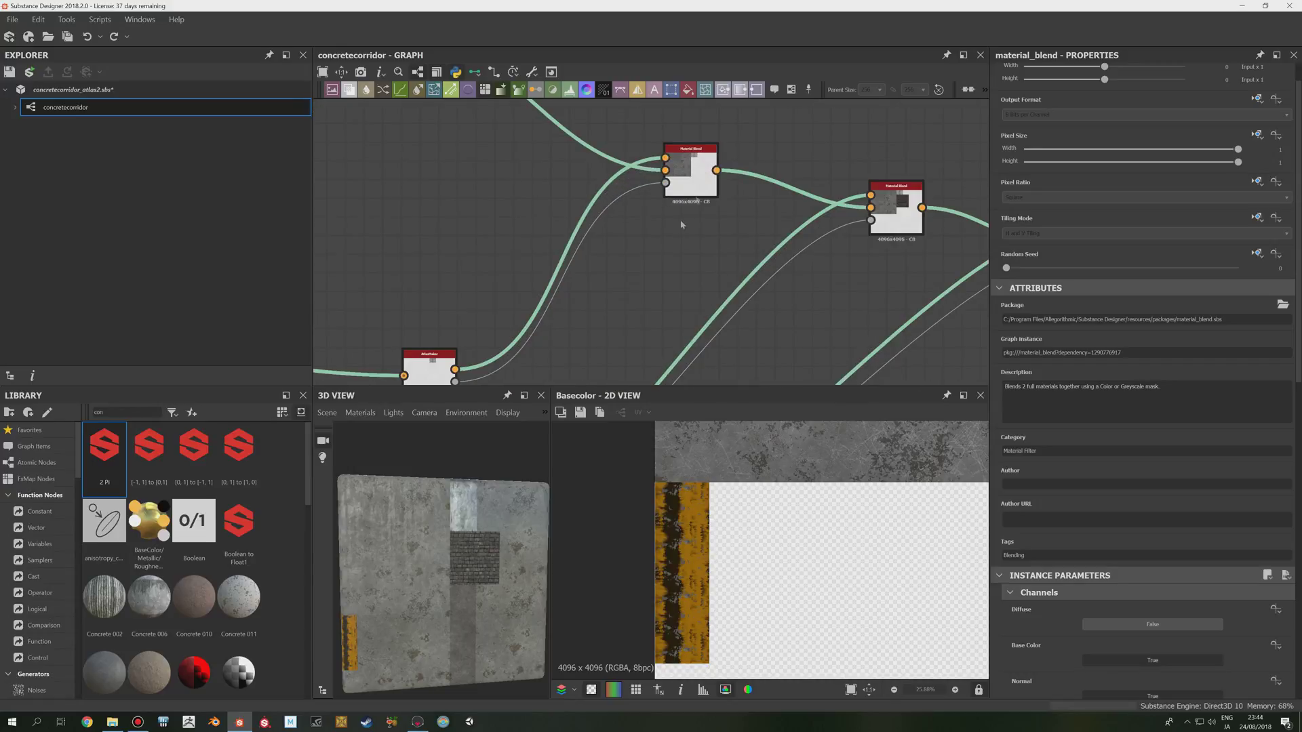
double_click(693, 180)
middle_click_drag(685, 233, 834, 149)
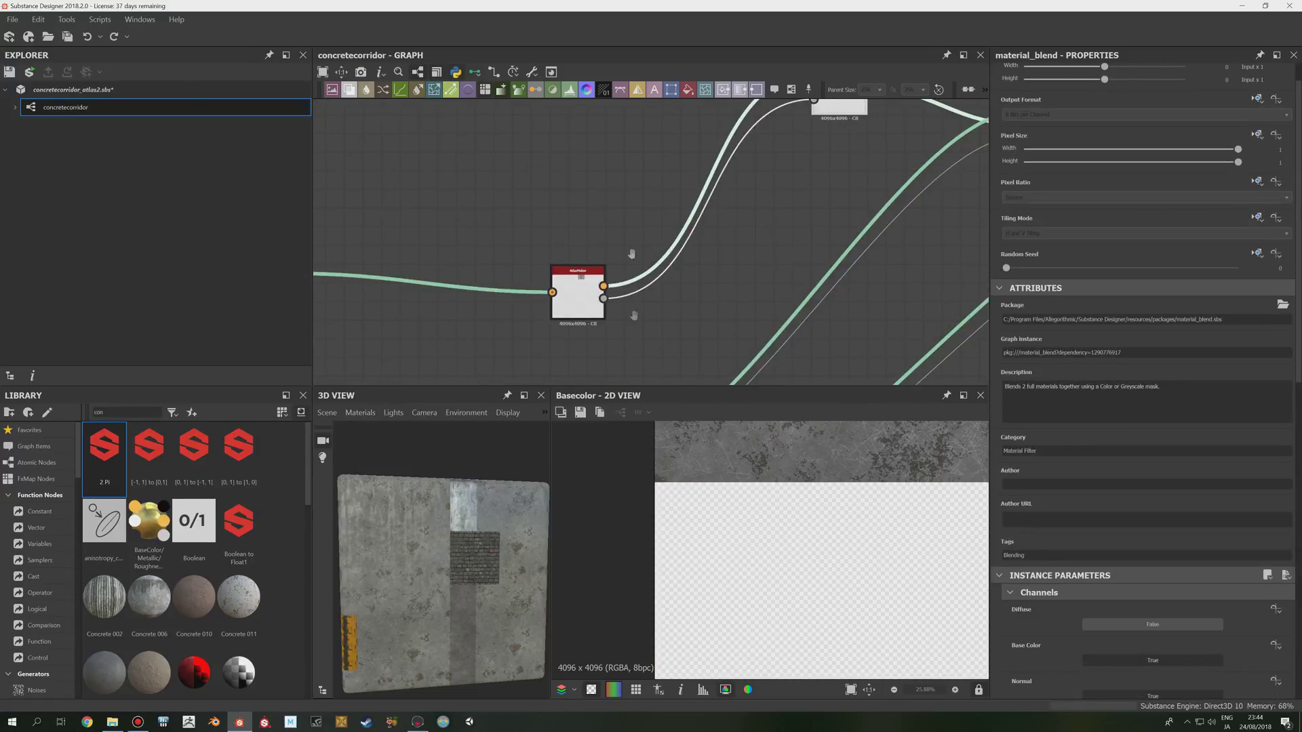
middle_click_drag(629, 183, 638, 383)
Step: Select the AtlasMaker node for the large concrete tile and review its Tile Mask, Alignment and Material parameters
left_click(526, 154)
scroll(1202, 529, "down", 4)
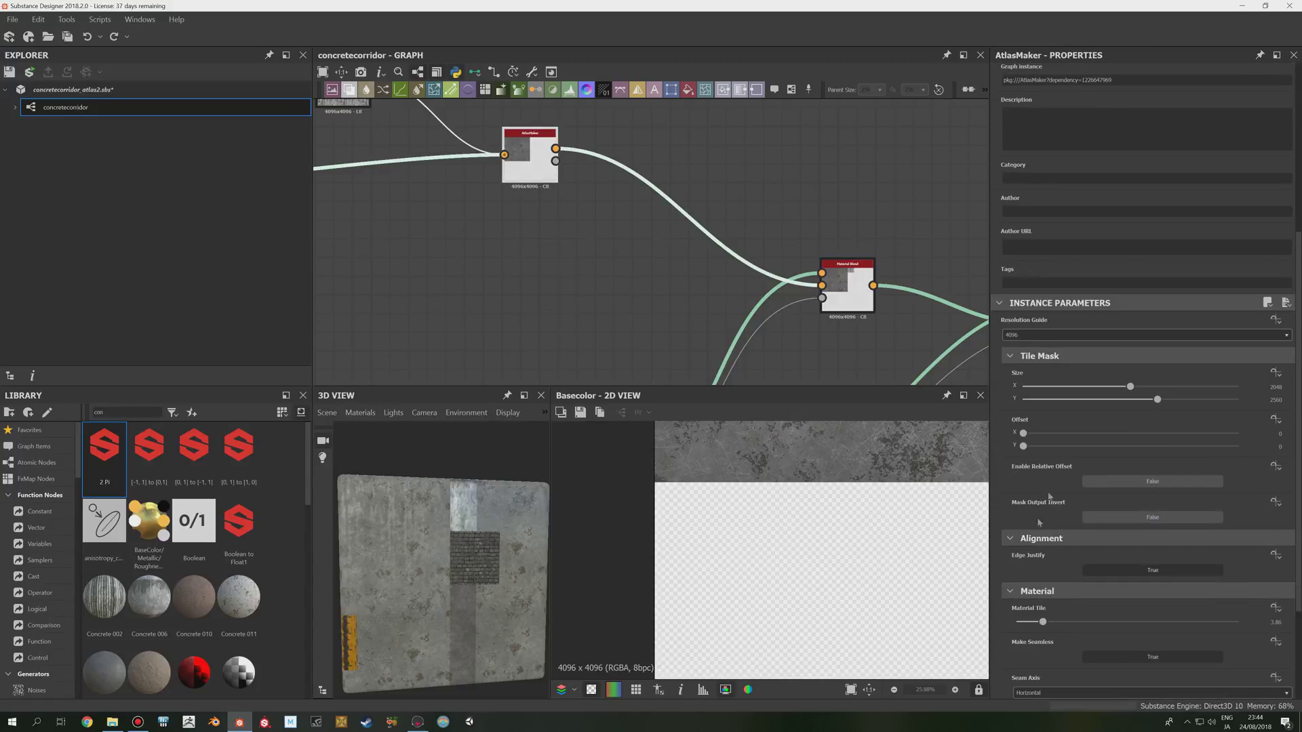
scroll(1116, 567, "down", 1)
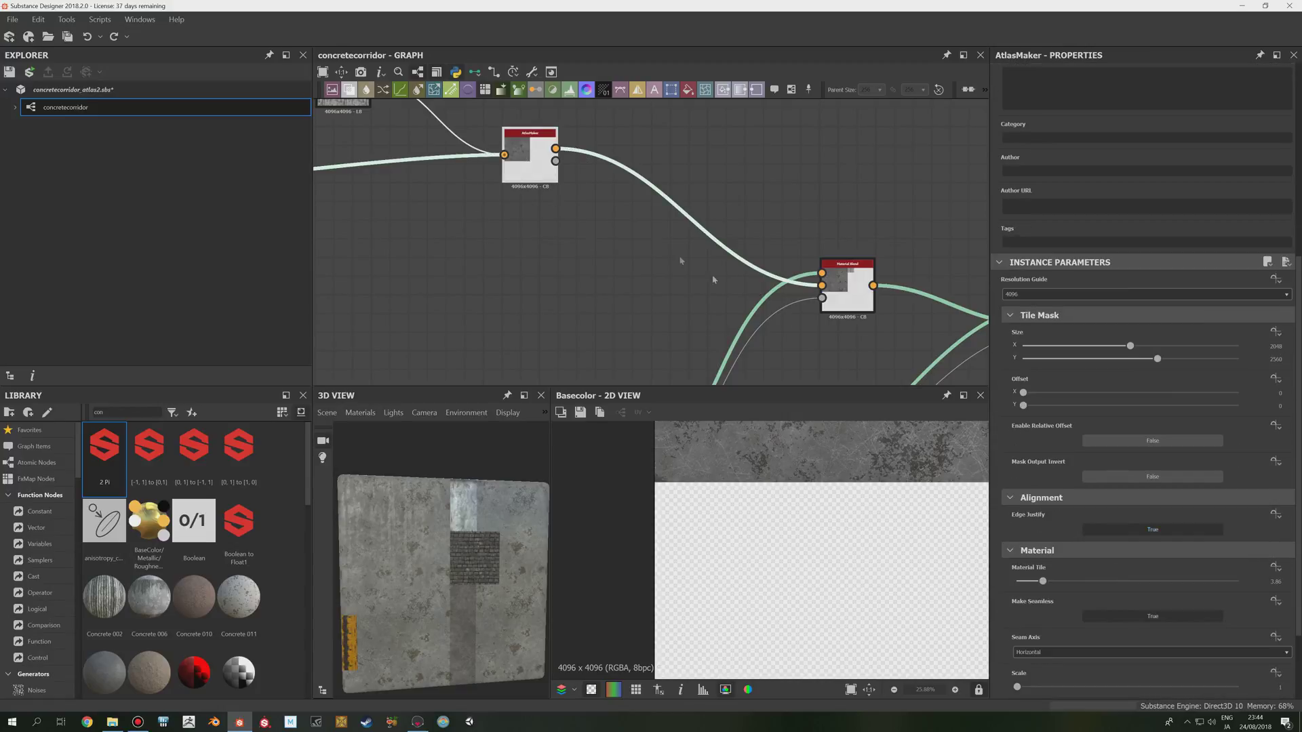
scroll(1084, 527, "down", 2)
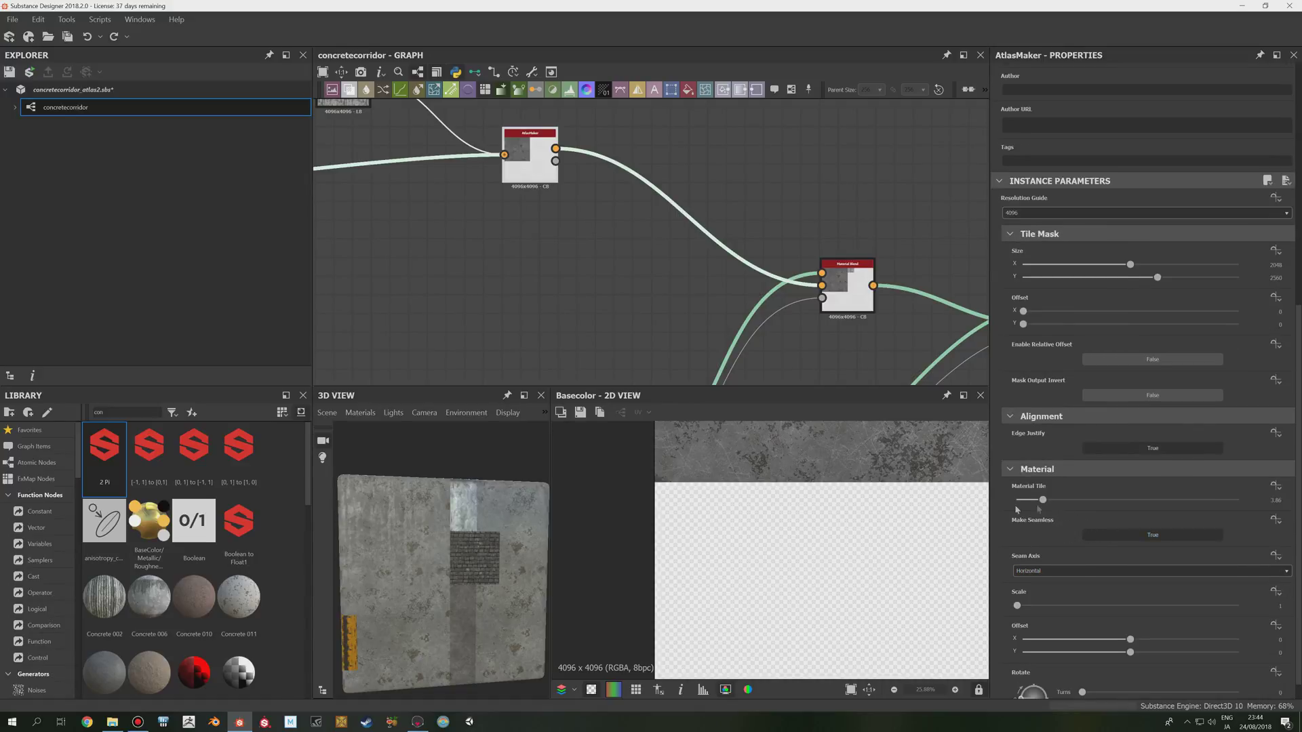
scroll(898, 555, "down", 4)
Step: Try a Material Tile of about 2.47 on the concrete AtlasMaker, raise it to about 3.9, and inspect the resulting tile's edges
left_click_drag(1043, 500, 1031, 503)
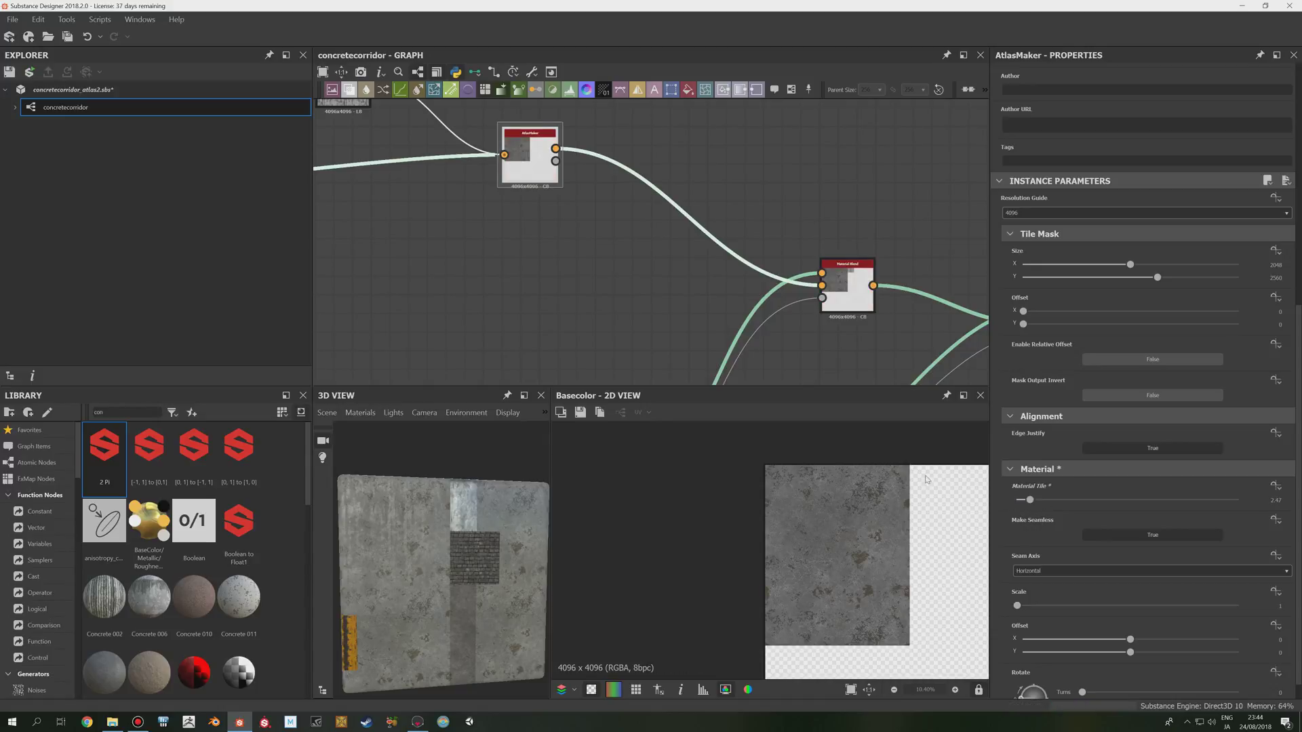
scroll(916, 552, "up", 2)
left_click_drag(1036, 505, 1045, 504)
scroll(1005, 517, "down", 1)
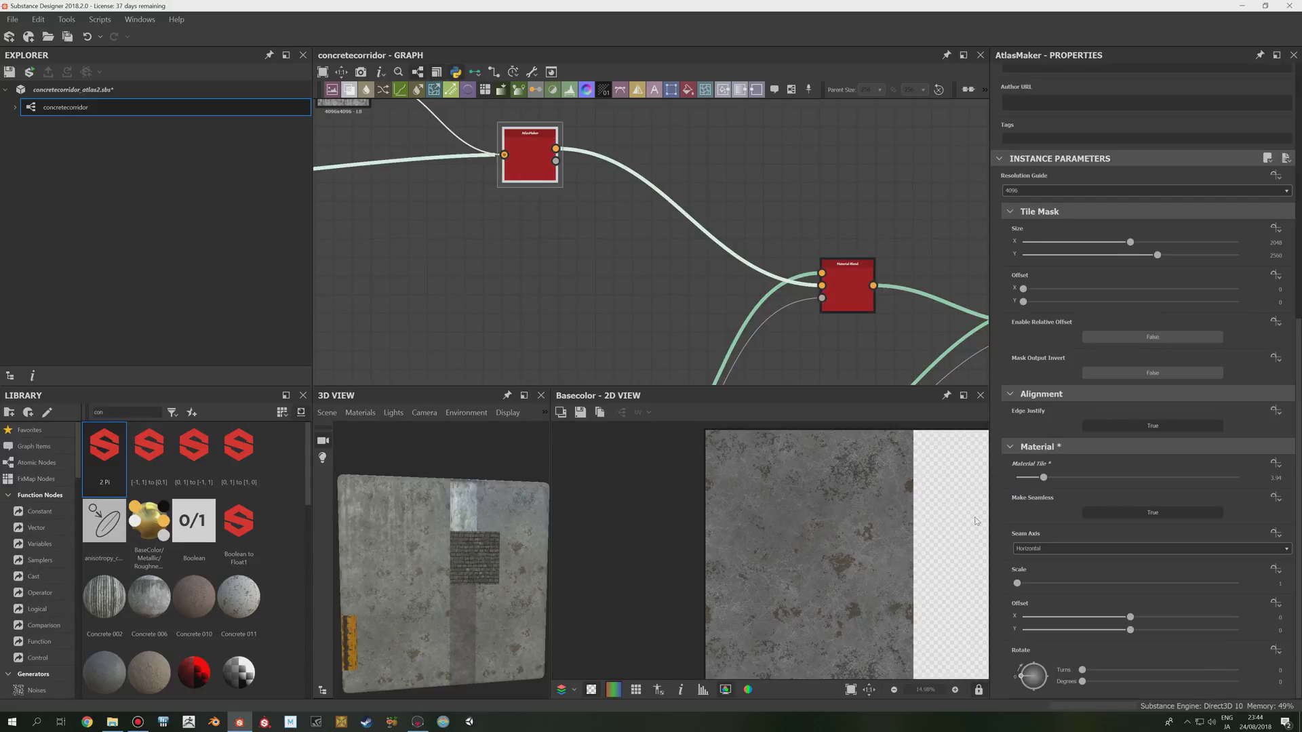
scroll(933, 523, "down", 1)
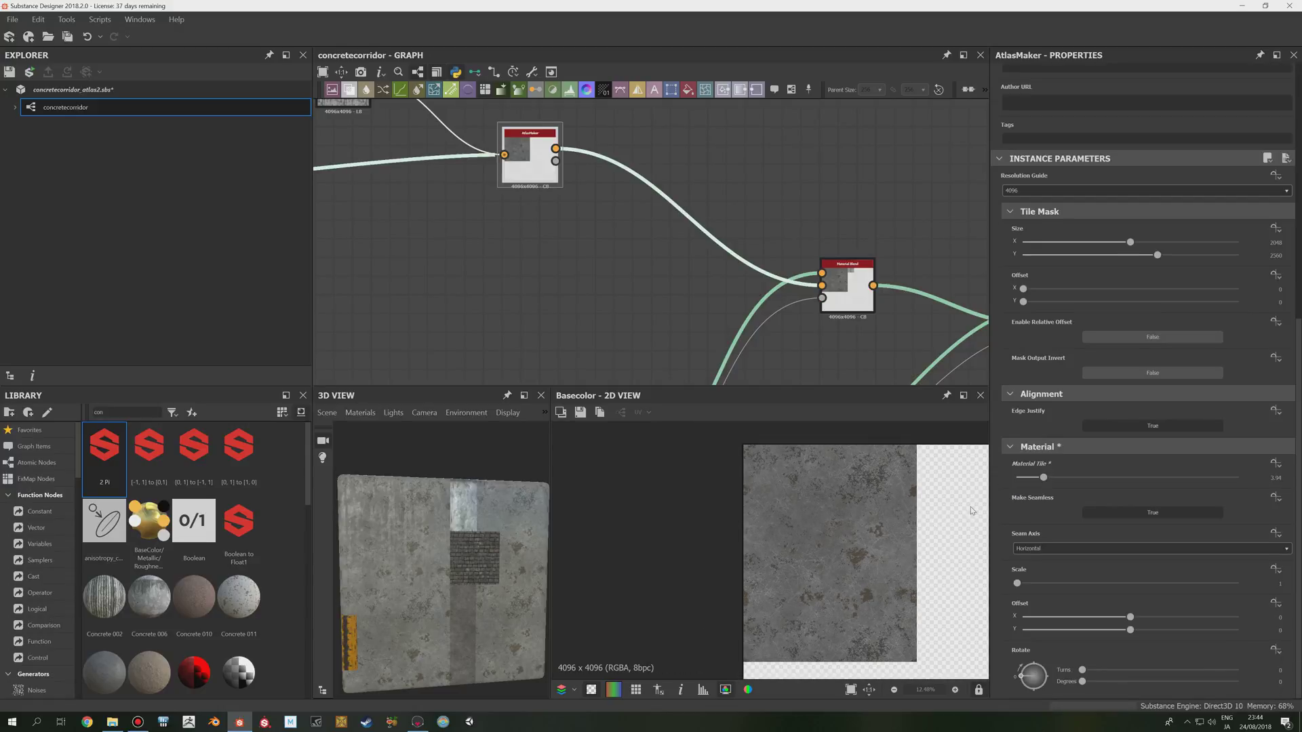
scroll(970, 507, "up", 1)
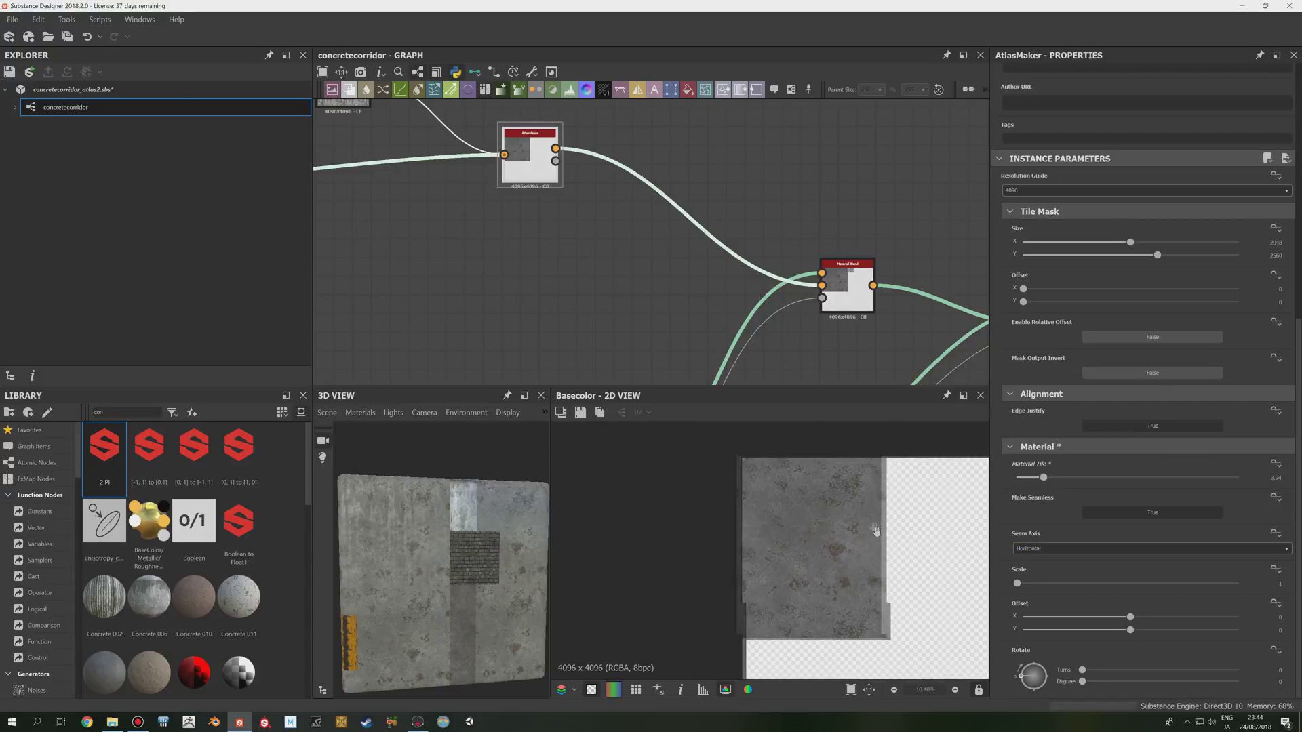
scroll(886, 524, "down", 1)
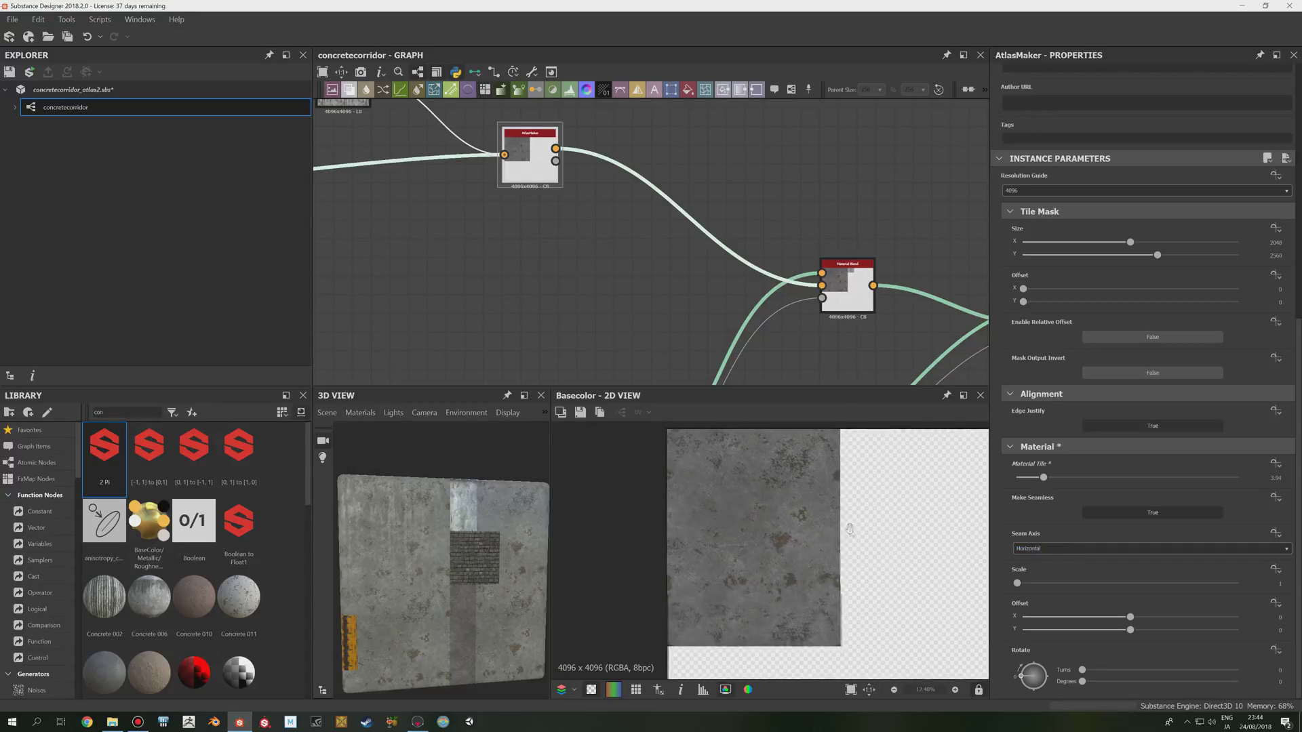
scroll(819, 551, "down", 2)
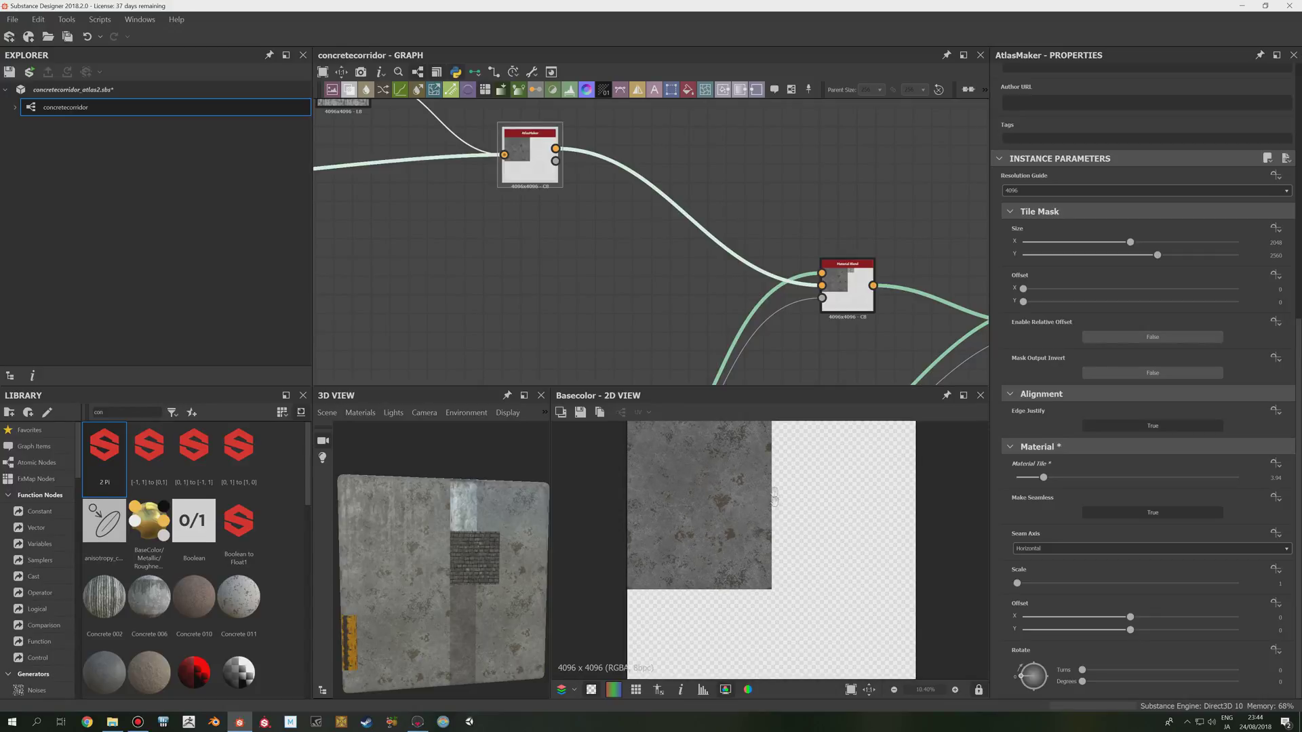
scroll(780, 536, "up", 1)
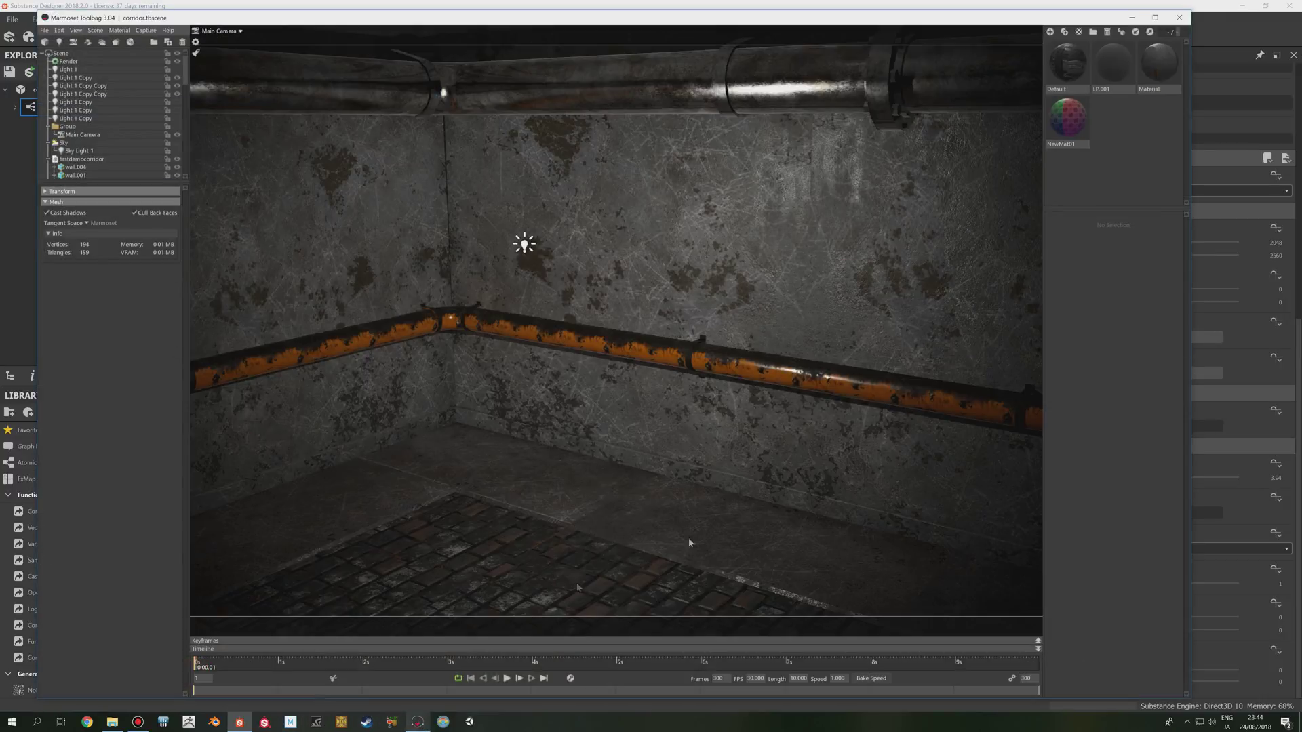
Step: Switch to Marmoset Toolbag and examine the concrete wall closely along the seams between its modular pieces
left_click(417, 721)
left_click(713, 275)
right_click_drag(808, 333, 809, 300)
middle_click_drag(737, 282, 689, 382)
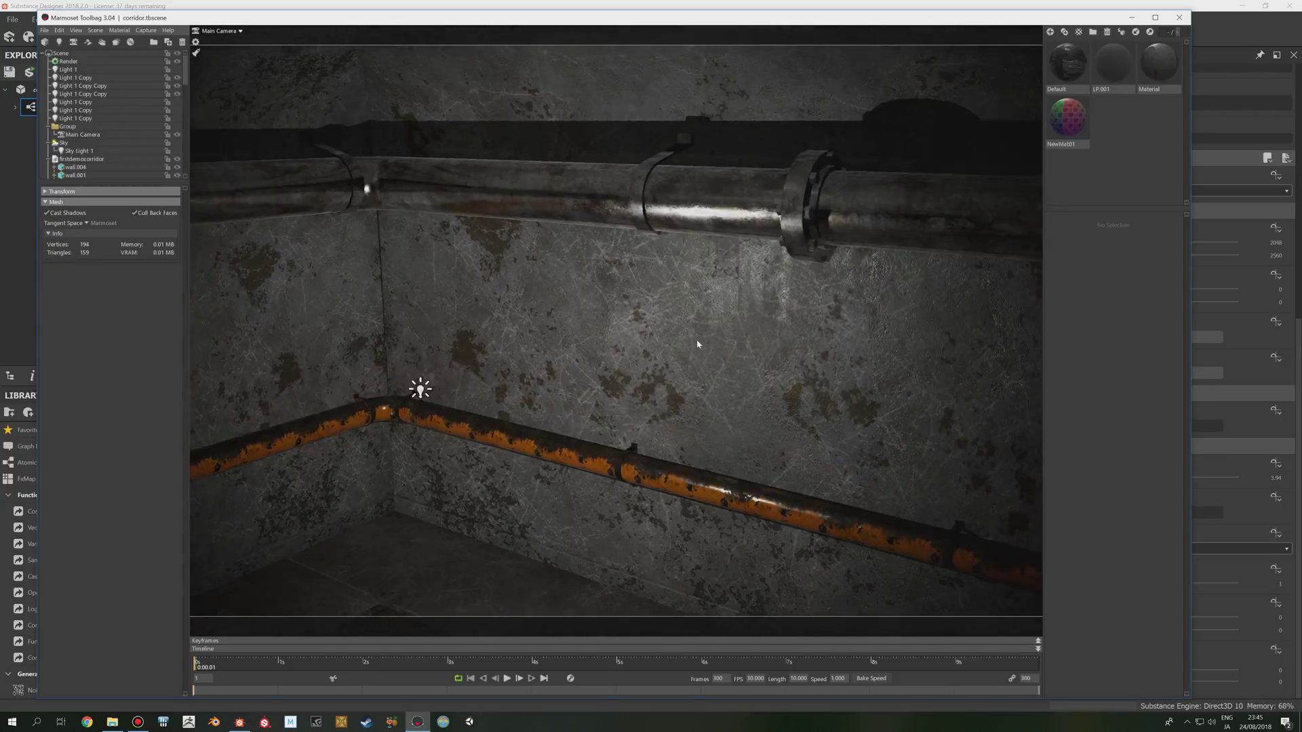
left_click_drag(689, 386, 746, 360)
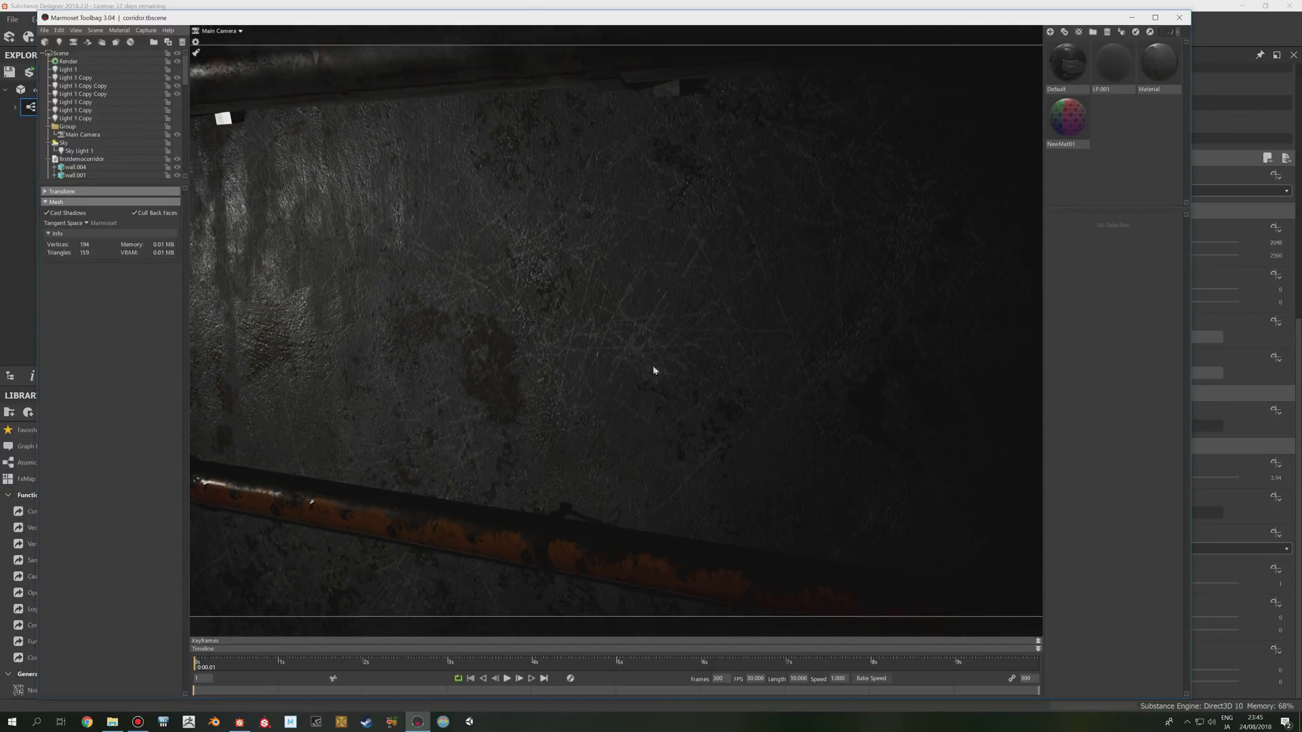
left_click_drag(654, 366, 659, 365)
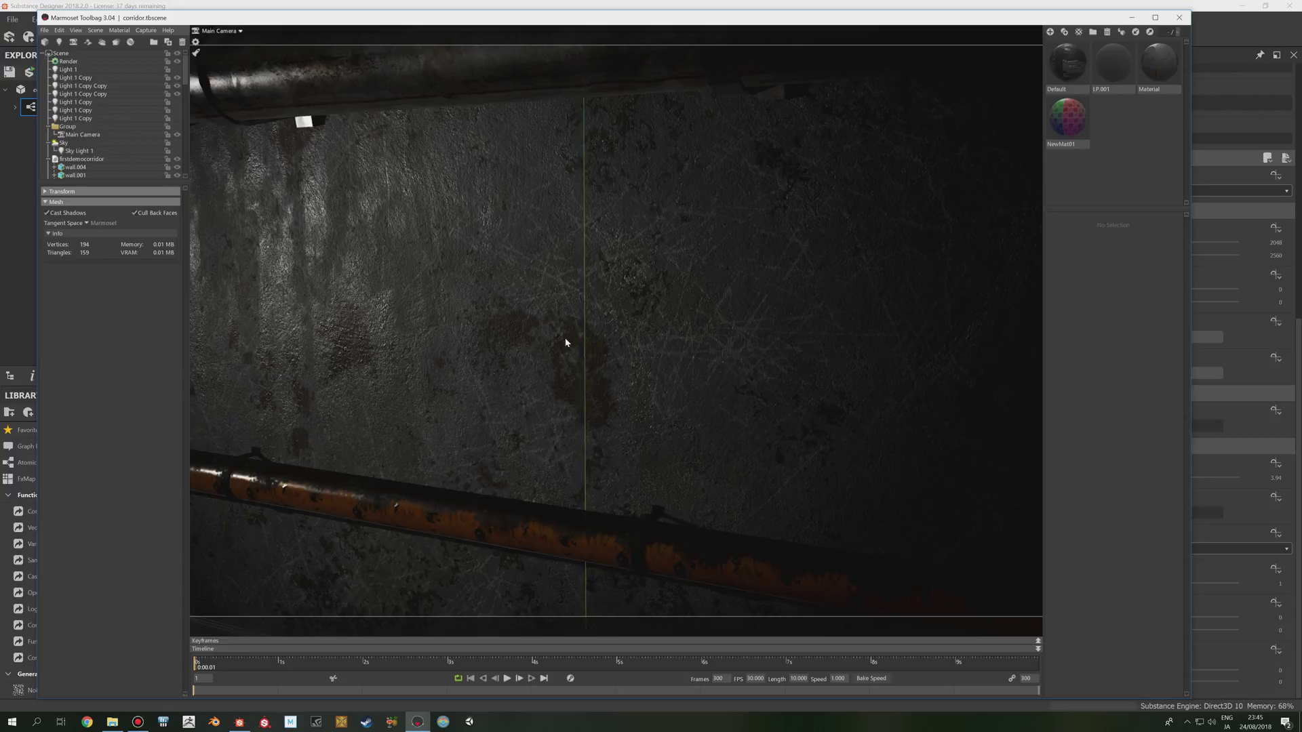
mouse_move(584, 353)
left_mouse_down()
mouse_move(652, 344)
mouse_move(593, 344)
left_mouse_up()
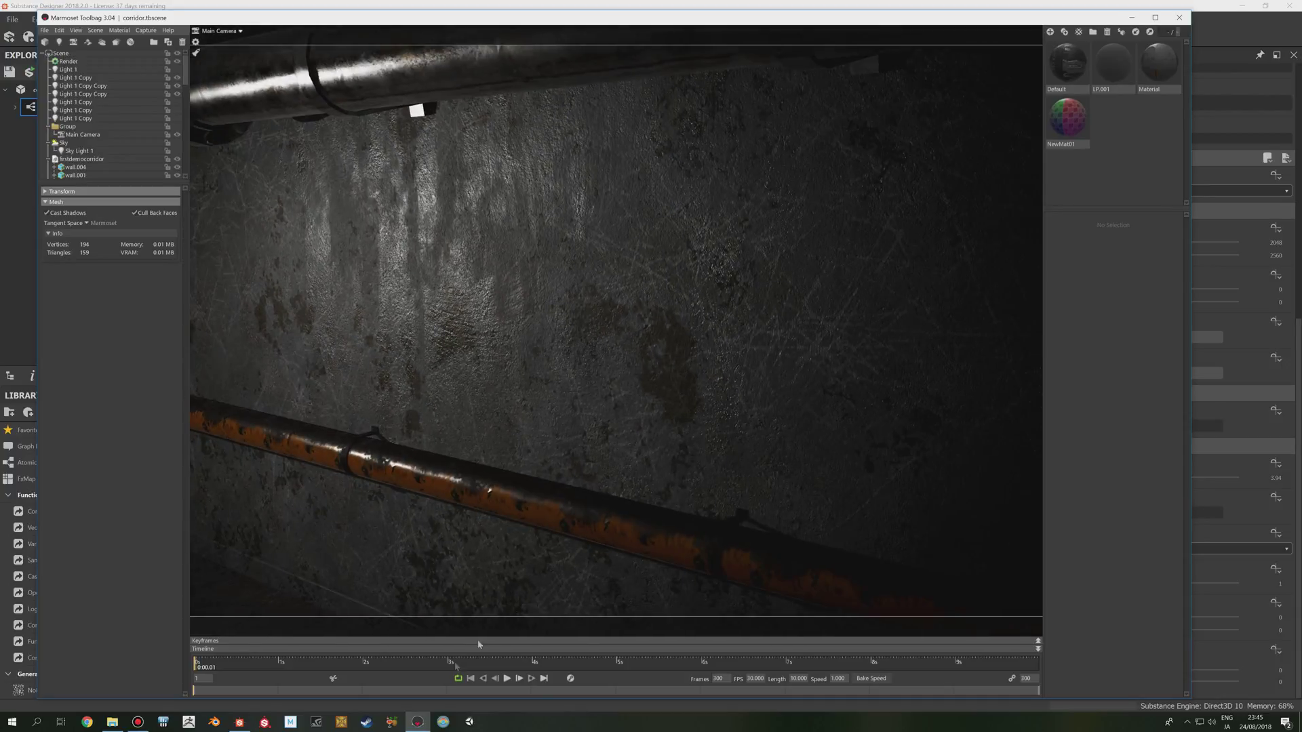
Step: Return to Substance Designer and examine the concrete tile in the 2D view, along with its branch into the material_blend chain
left_click(239, 722)
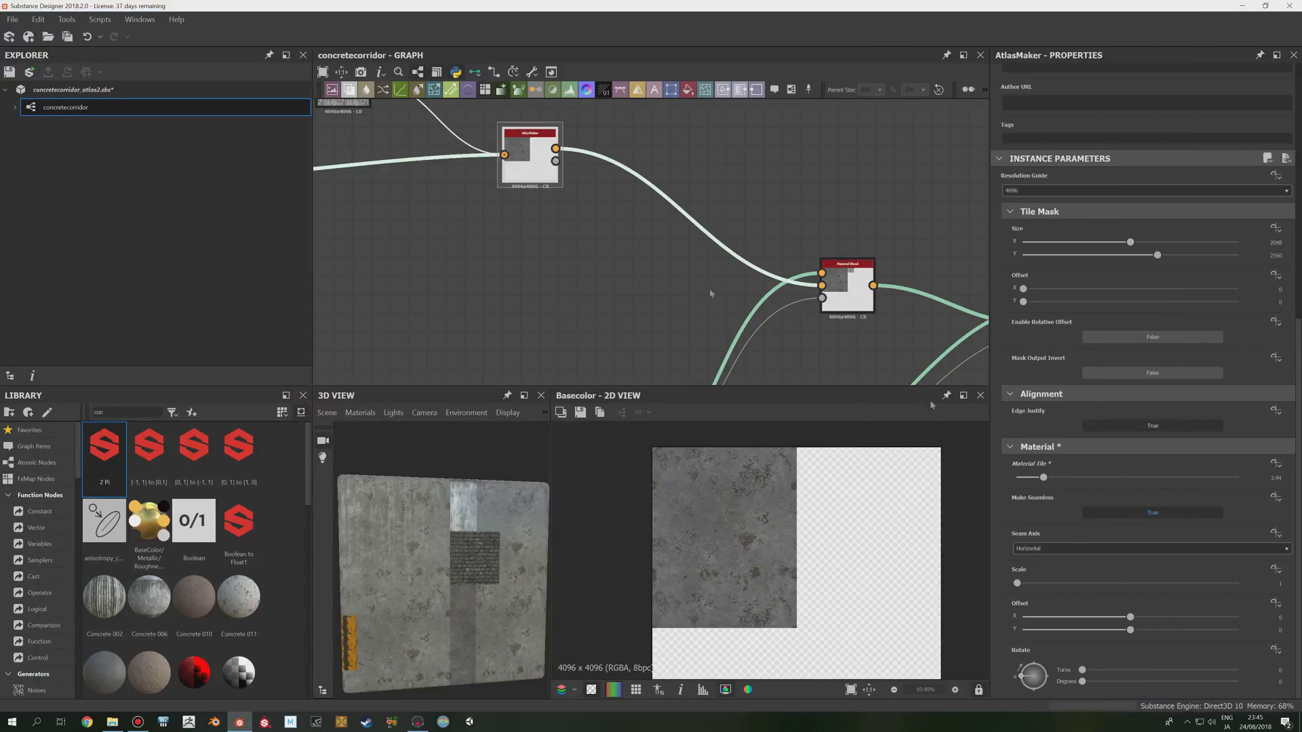
scroll(828, 302, "down", 1)
scroll(851, 519, "down", 1)
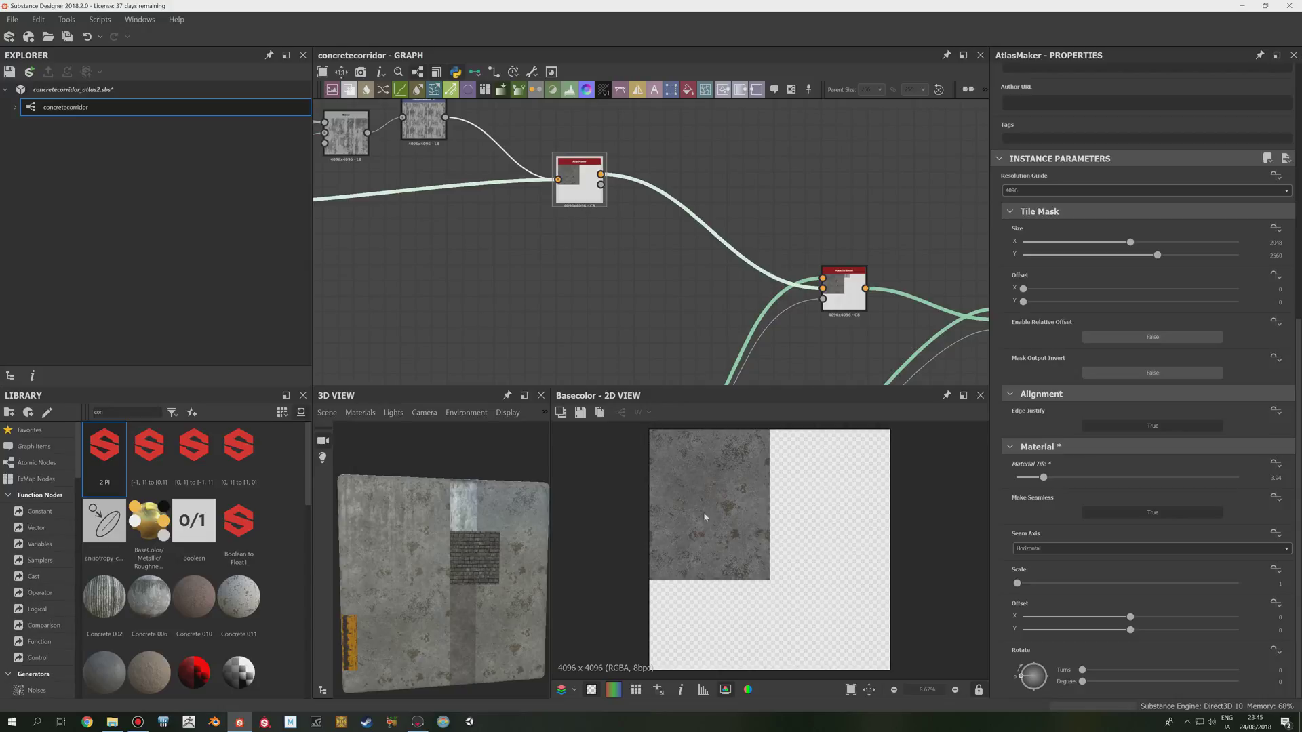
scroll(832, 368, "down", 3)
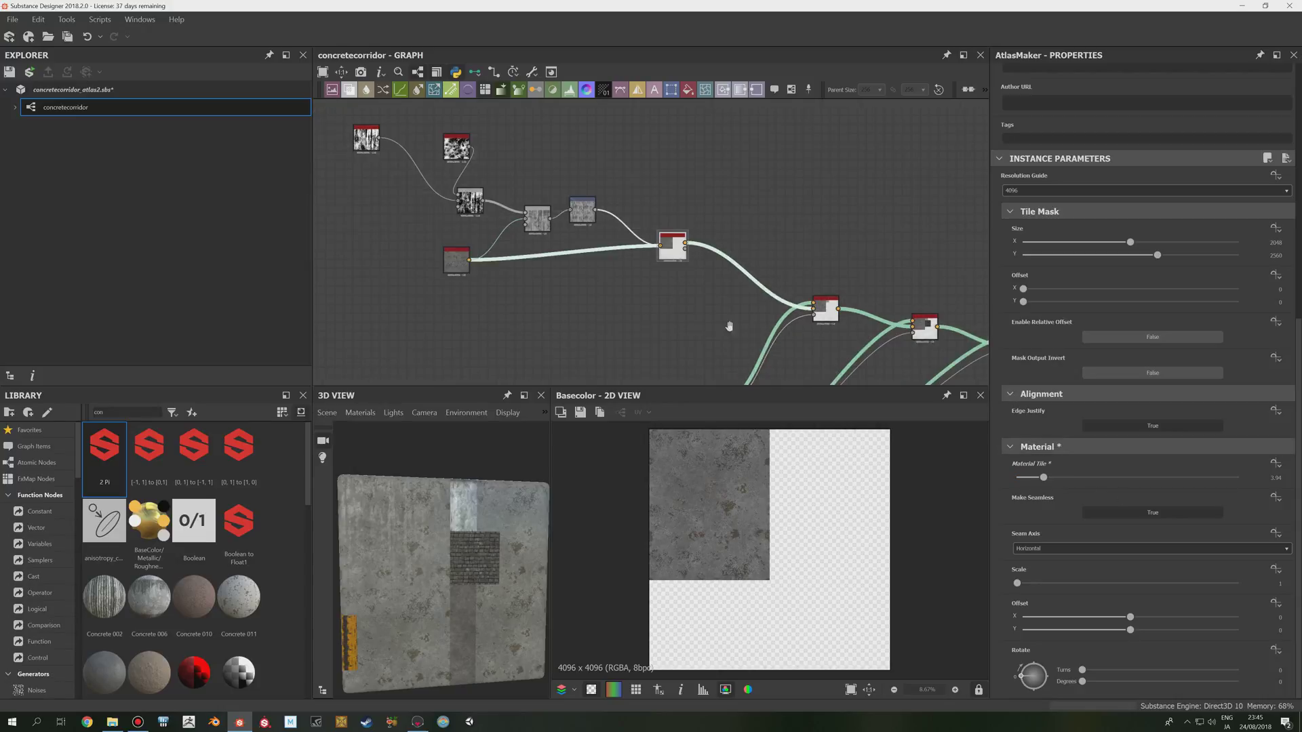
middle_click_drag(791, 263, 748, 224)
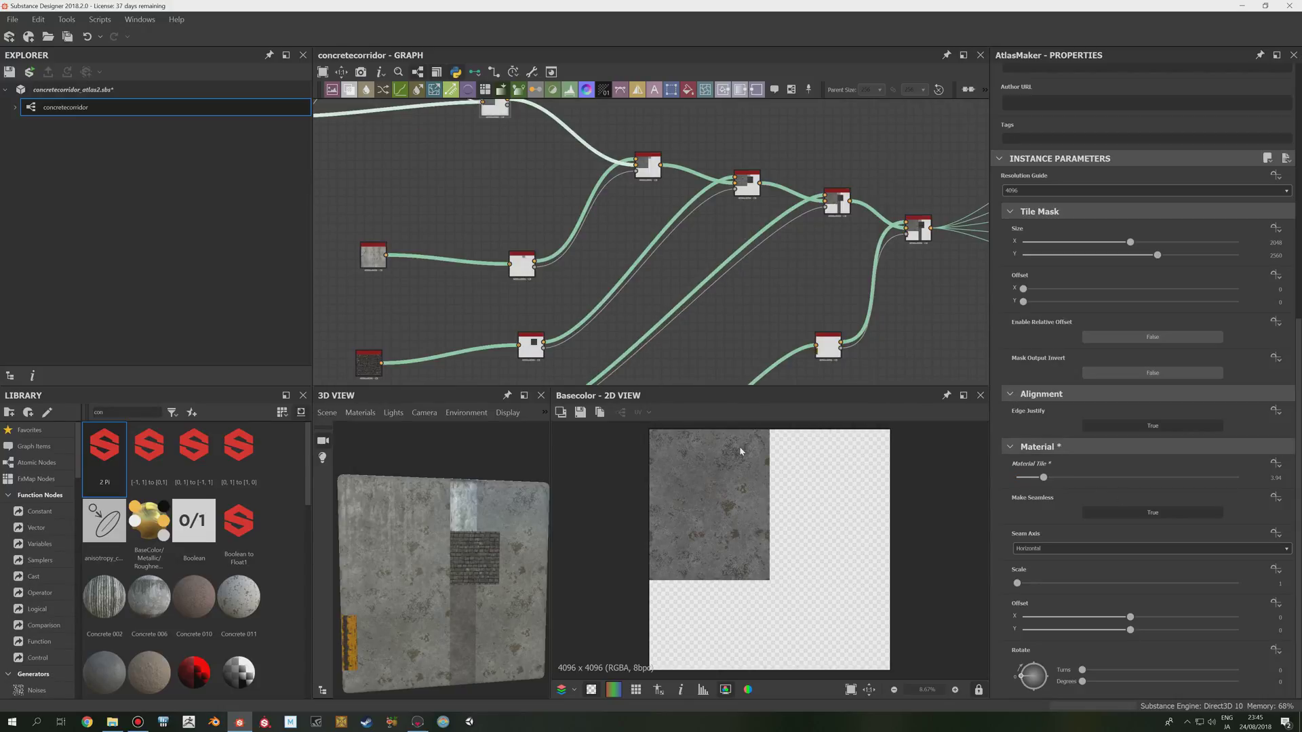
scroll(741, 451, "up", 3)
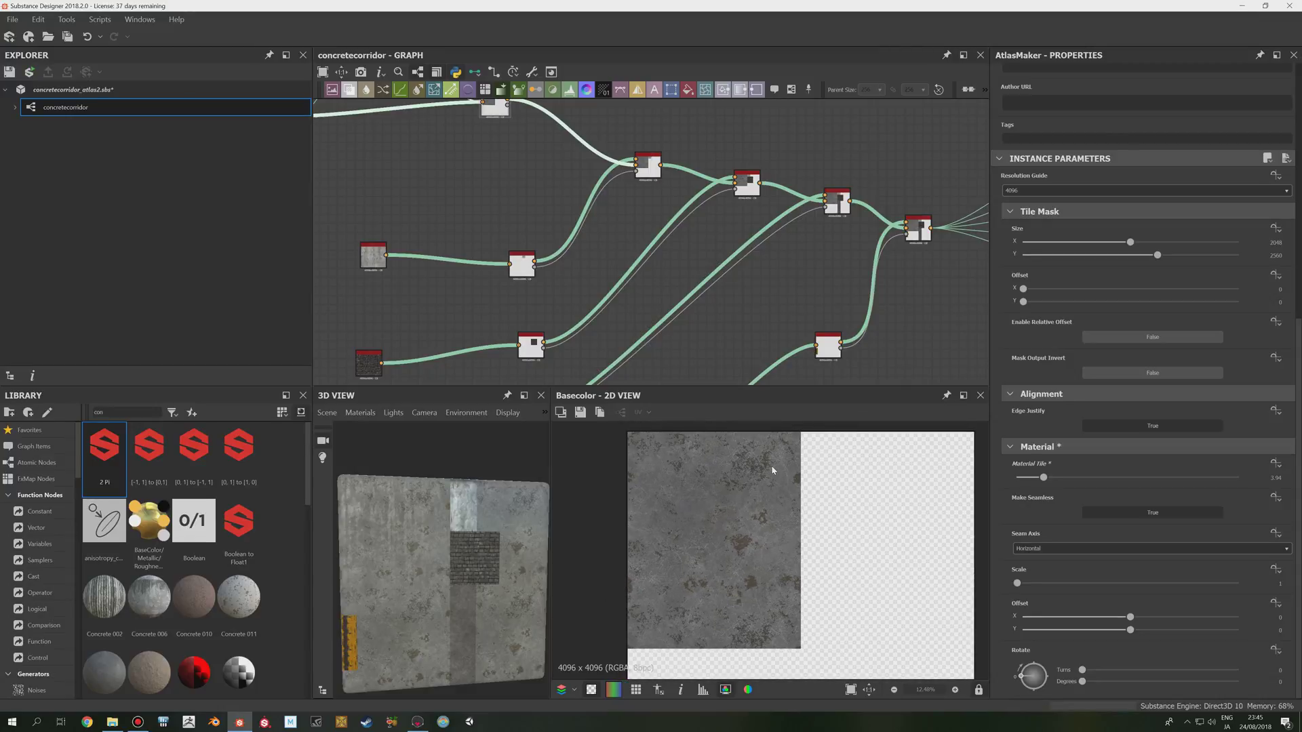
scroll(763, 473, "down", 1)
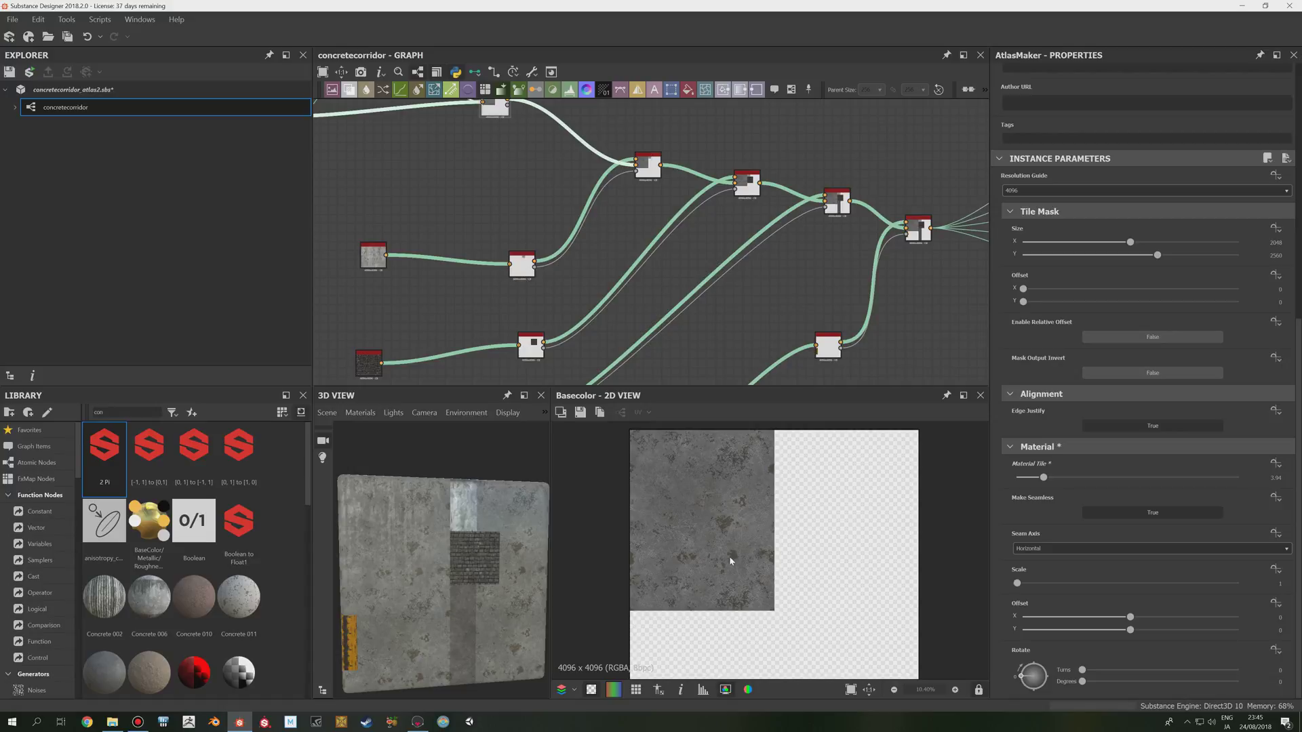
scroll(731, 560, "up", 1)
Step: Examine the concrete and brick areas of the atlas up close and from different angles in the 3D view
scroll(472, 556, "up", 5)
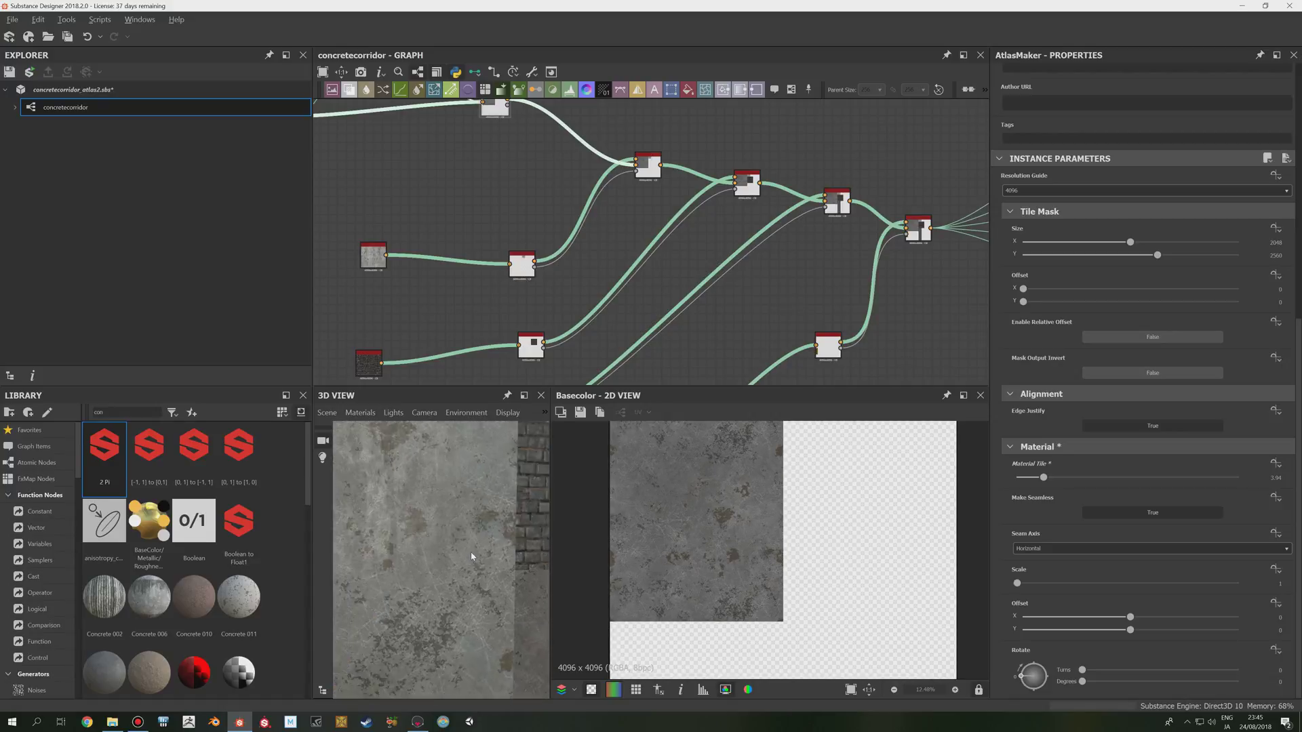
scroll(472, 556, "down", 5)
left_click_drag(471, 556, 436, 543)
scroll(438, 544, "up", 4)
middle_click_drag(454, 547, 474, 573)
scroll(473, 571, "down", 2)
left_click_drag(465, 567, 440, 547)
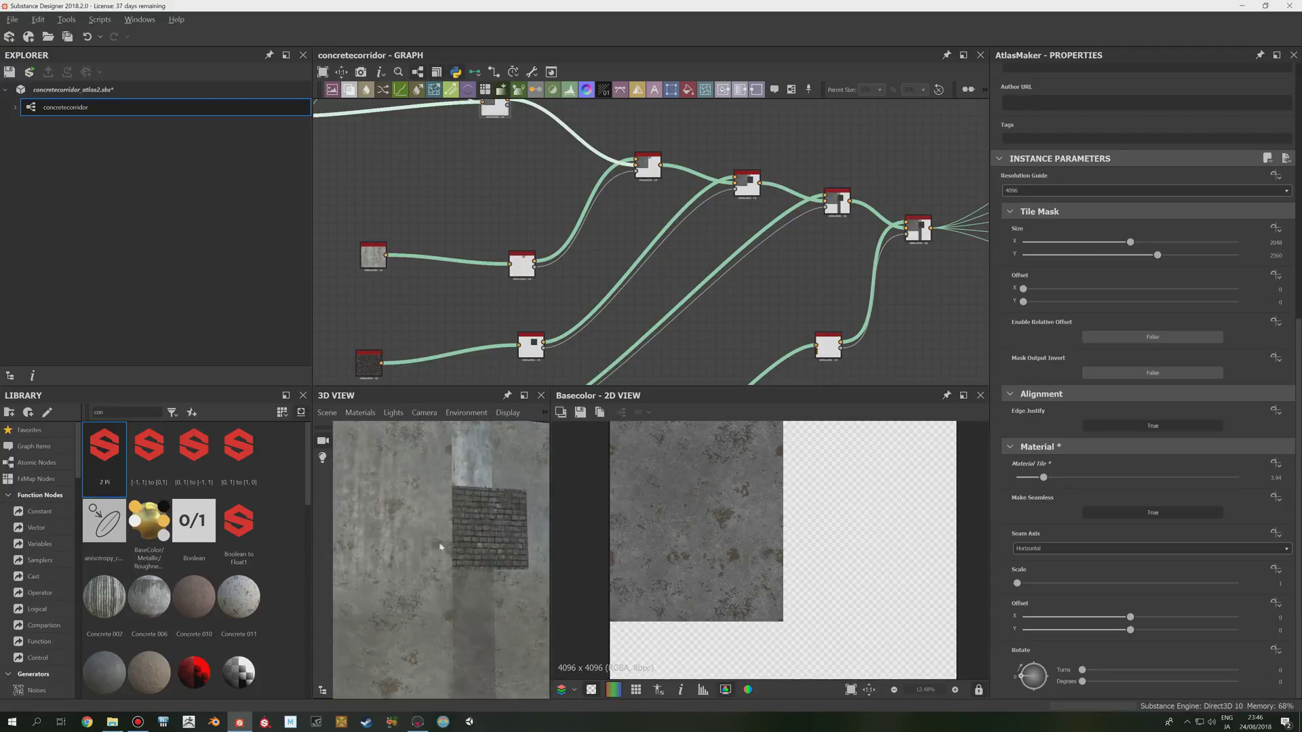
middle_click_drag(441, 547, 488, 512)
scroll(488, 513, "down", 2)
Step: Display the final material_blend node's combined atlas in the 2D view, compare it with the 3D preview, and look over the whole graph
scroll(751, 512, "down", 3)
middle_click_drag(853, 276, 634, 279)
left_click(700, 233)
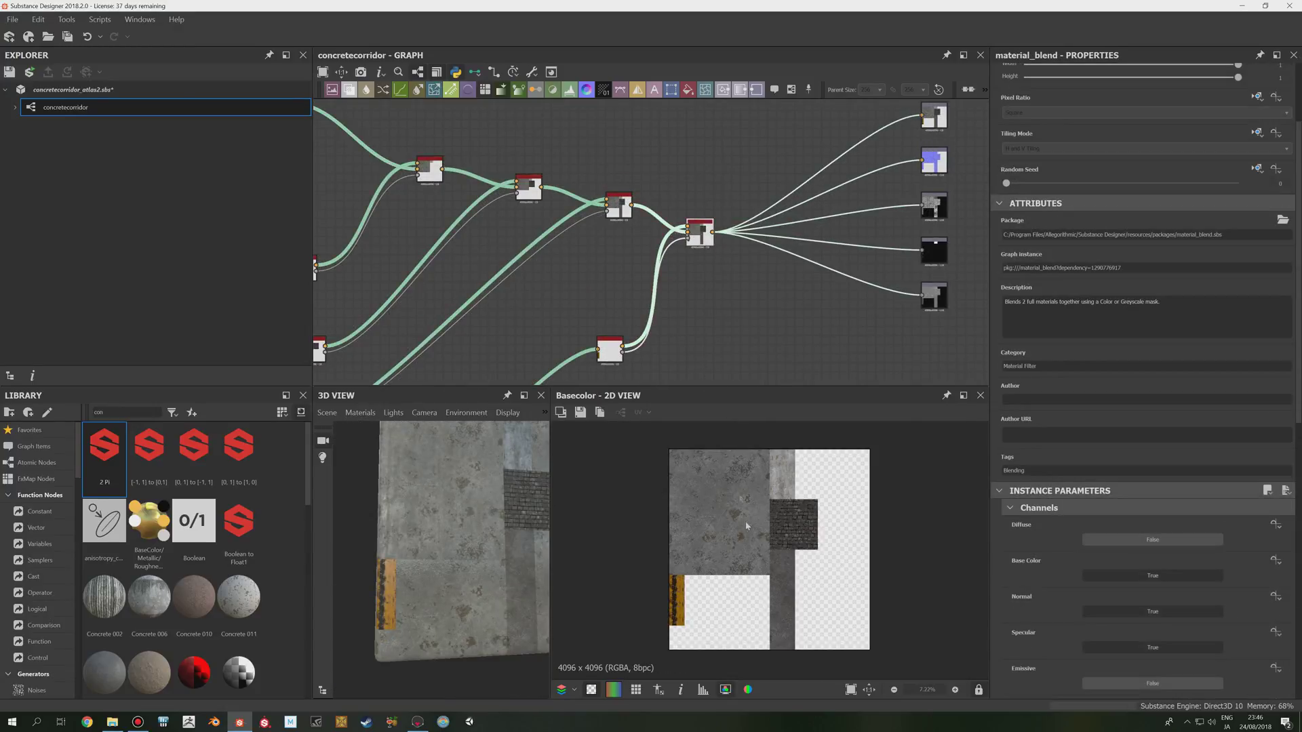
scroll(749, 527, "up", 1)
left_click_drag(473, 520, 453, 503)
scroll(455, 503, "up", 3)
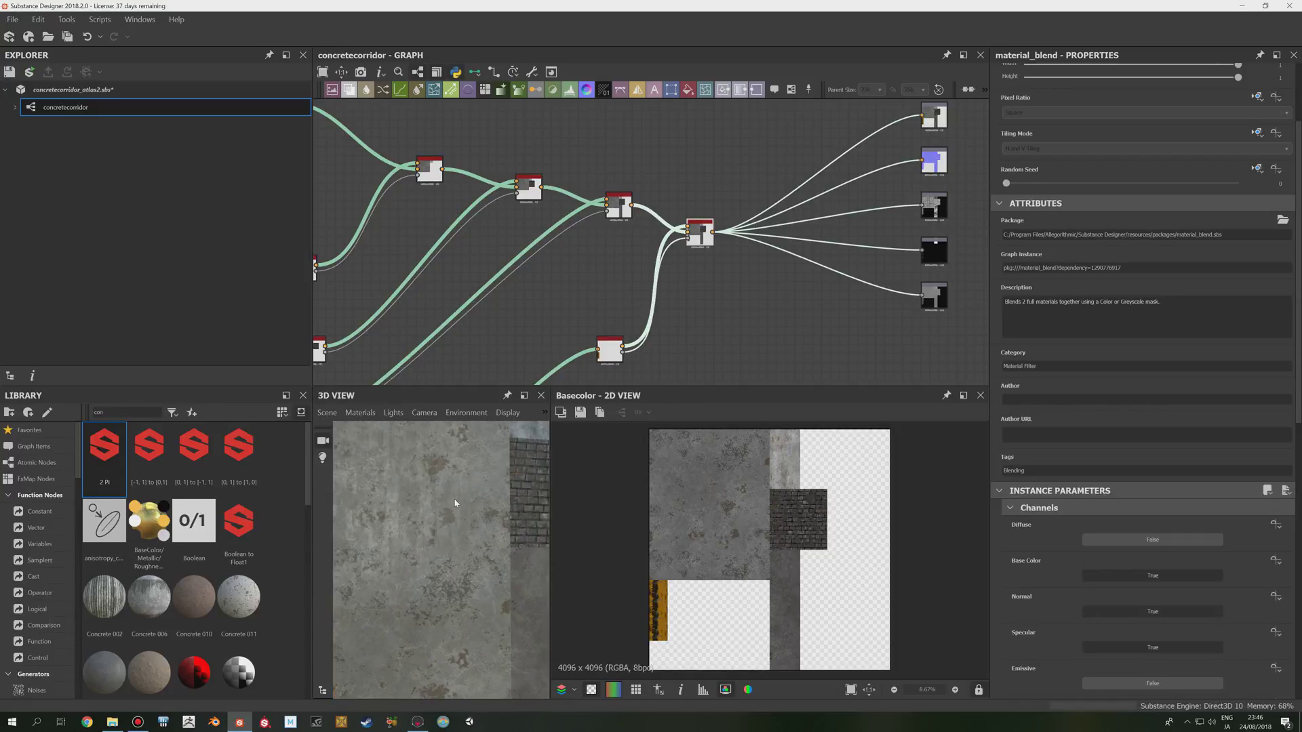
scroll(456, 503, "down", 2)
middle_click_drag(455, 503, 476, 529)
scroll(572, 296, "down", 5)
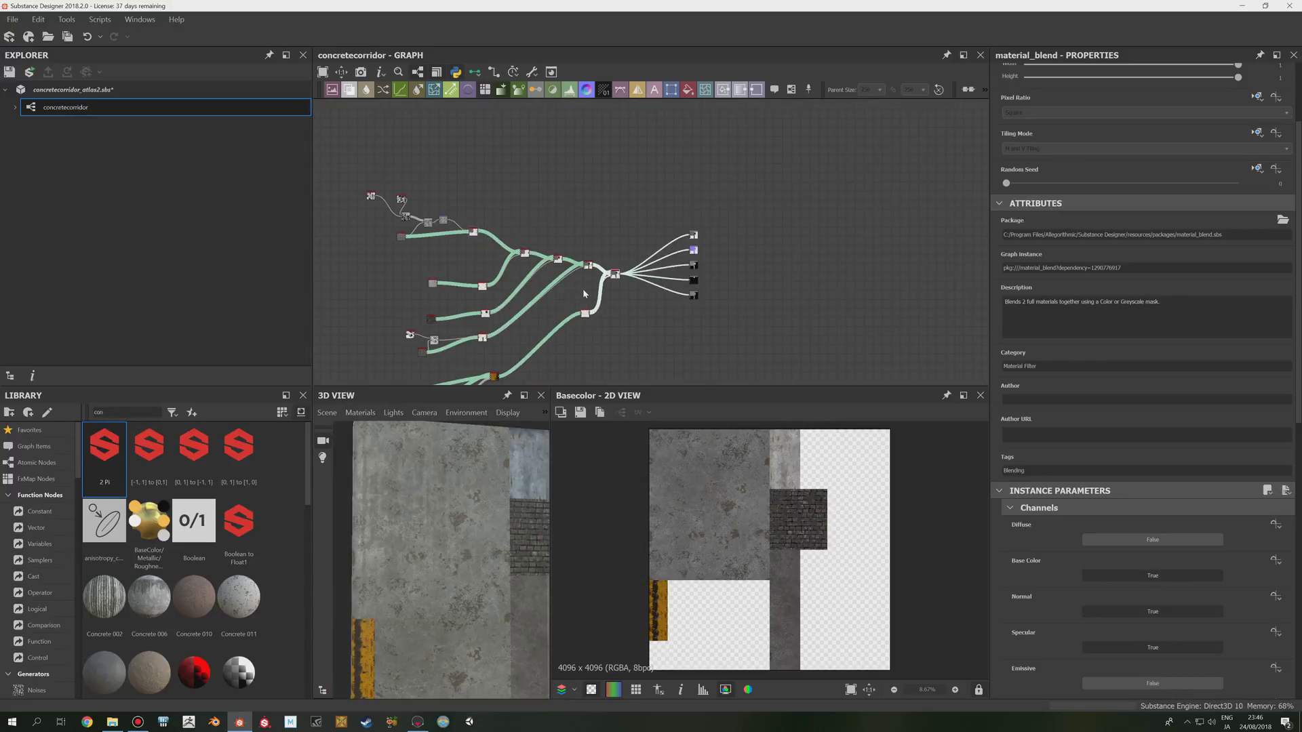
middle_click_drag(585, 293, 664, 235)
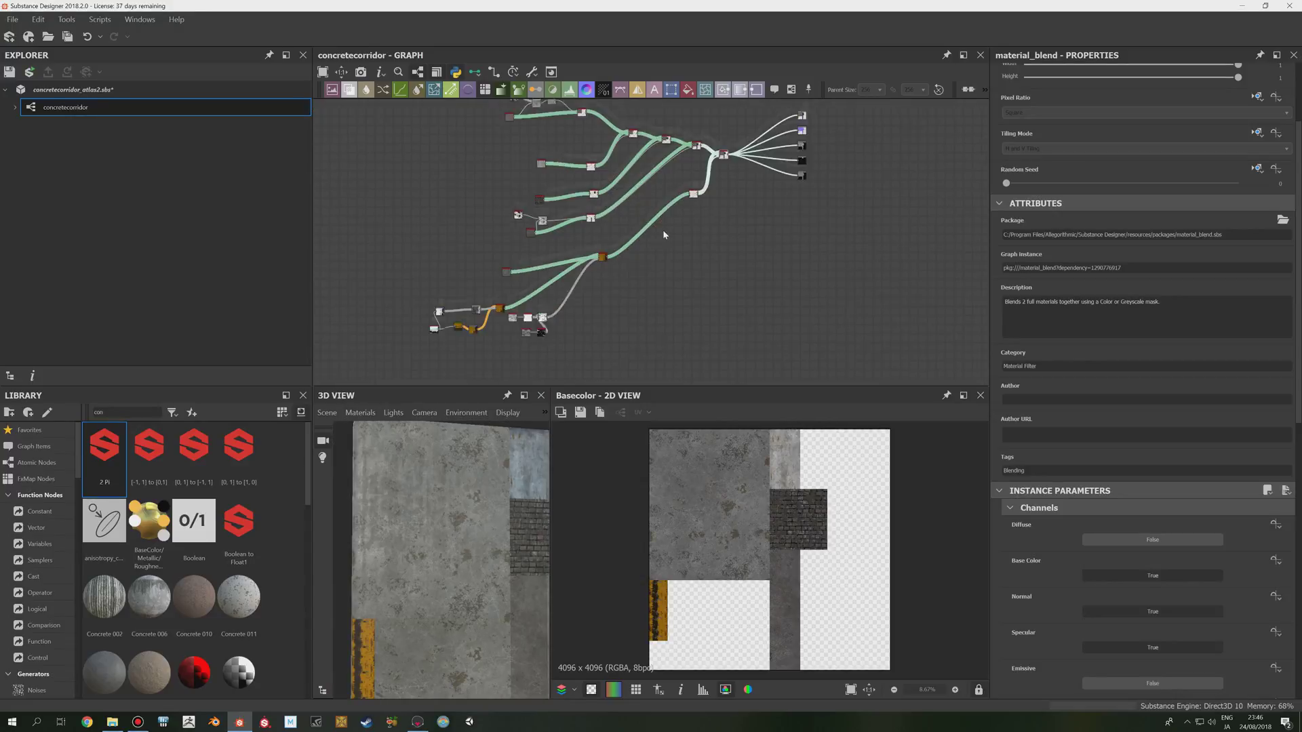
Step: Display the graph links individually in standard mode and examine the connections from the orange striped branch into the material_blend chain
scroll(649, 262, "down", 1)
middle_click_drag(640, 258, 569, 302)
scroll(608, 209, "up", 4)
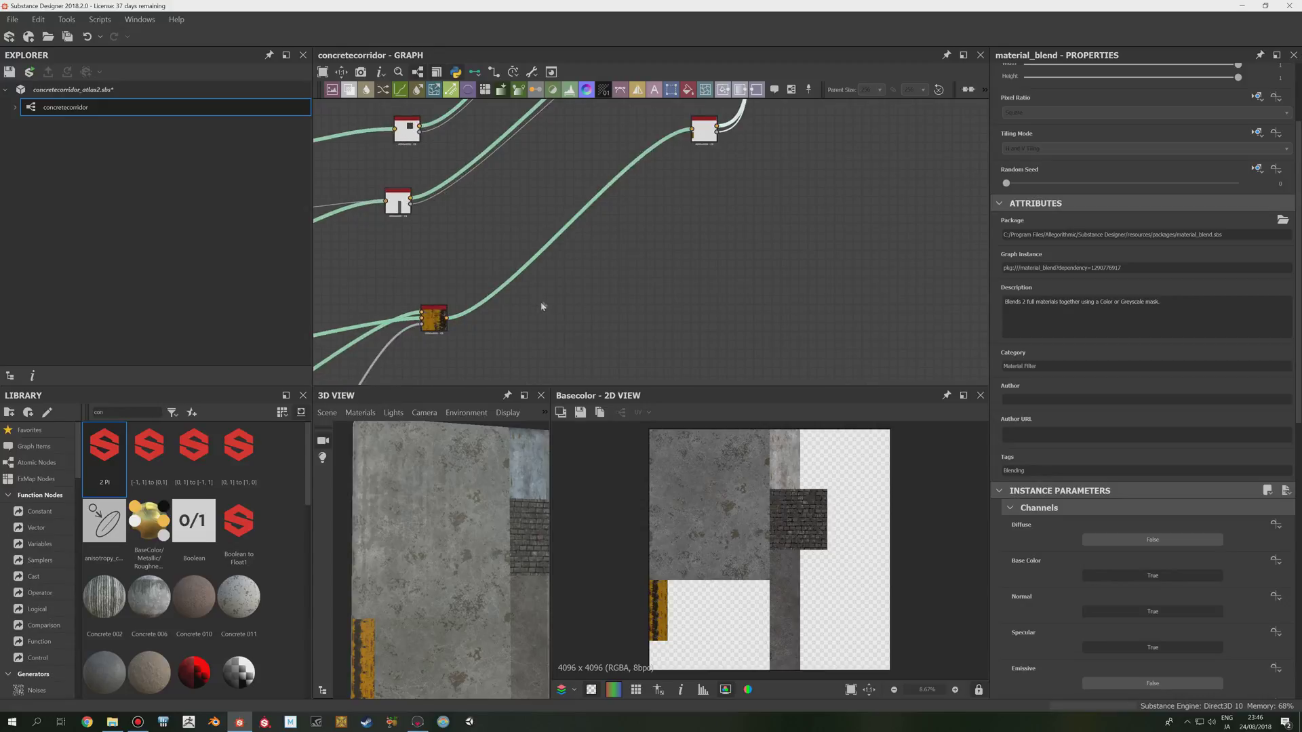
scroll(617, 252, "down", 5)
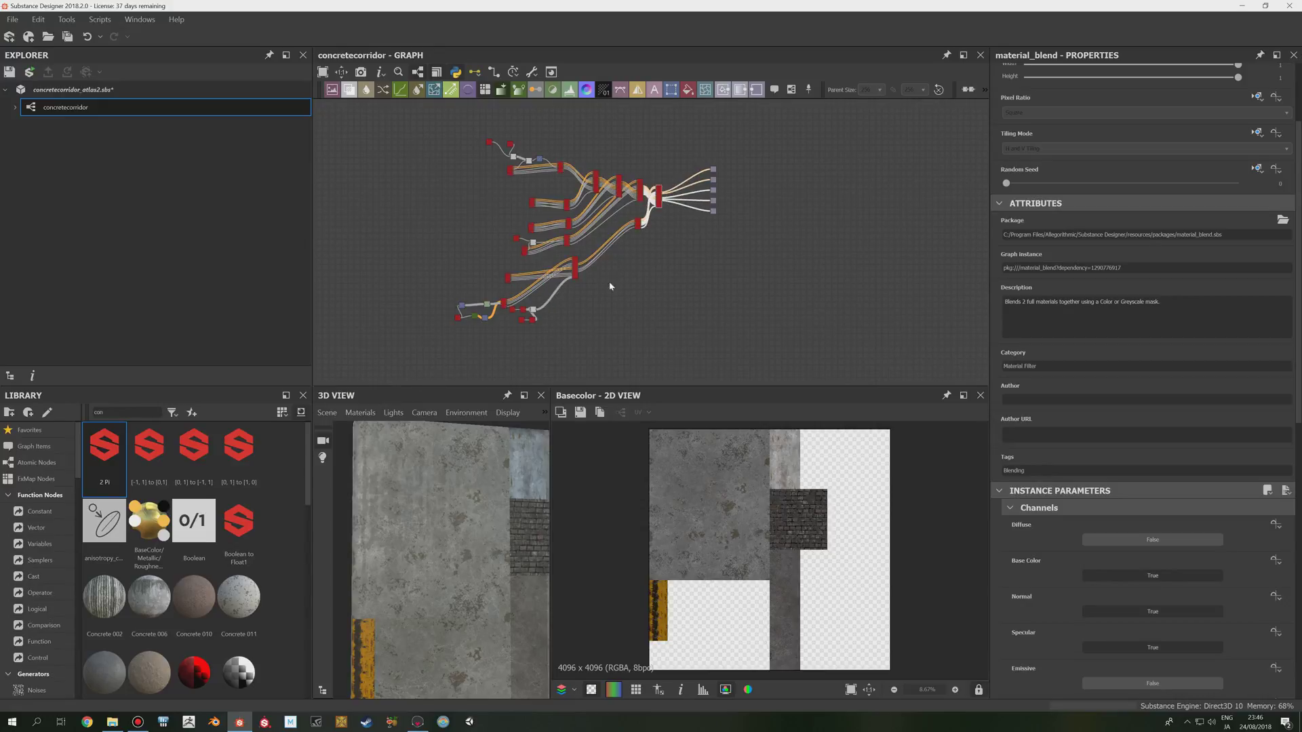
scroll(617, 261, "up", 5)
scroll(641, 251, "down", 4)
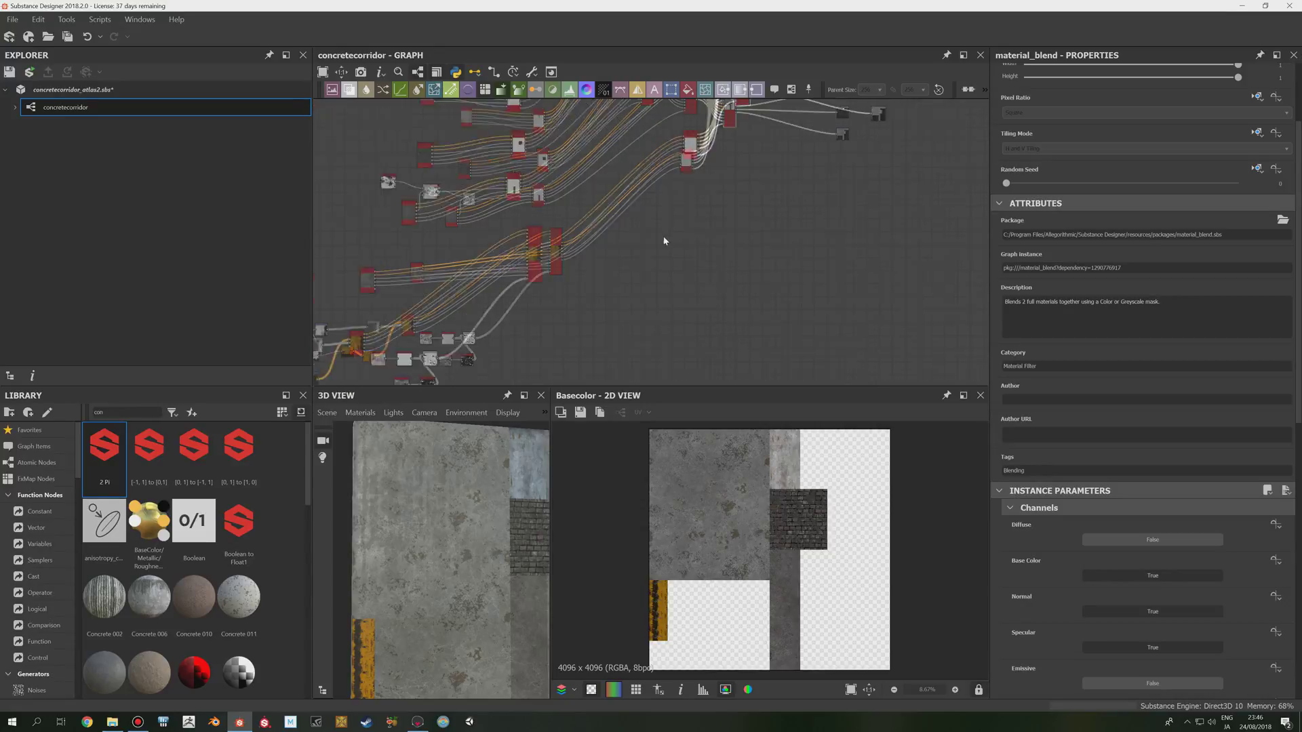
scroll(644, 249, "up", 4)
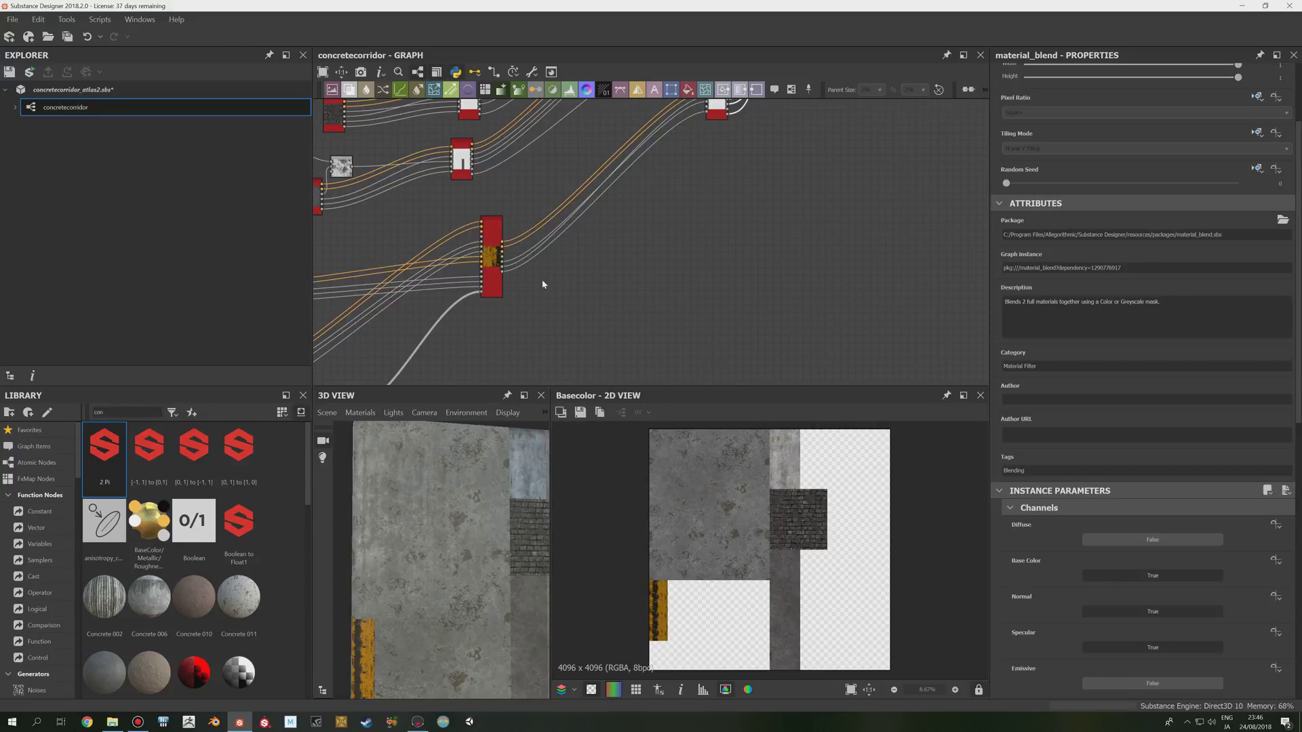
scroll(582, 278, "down", 1)
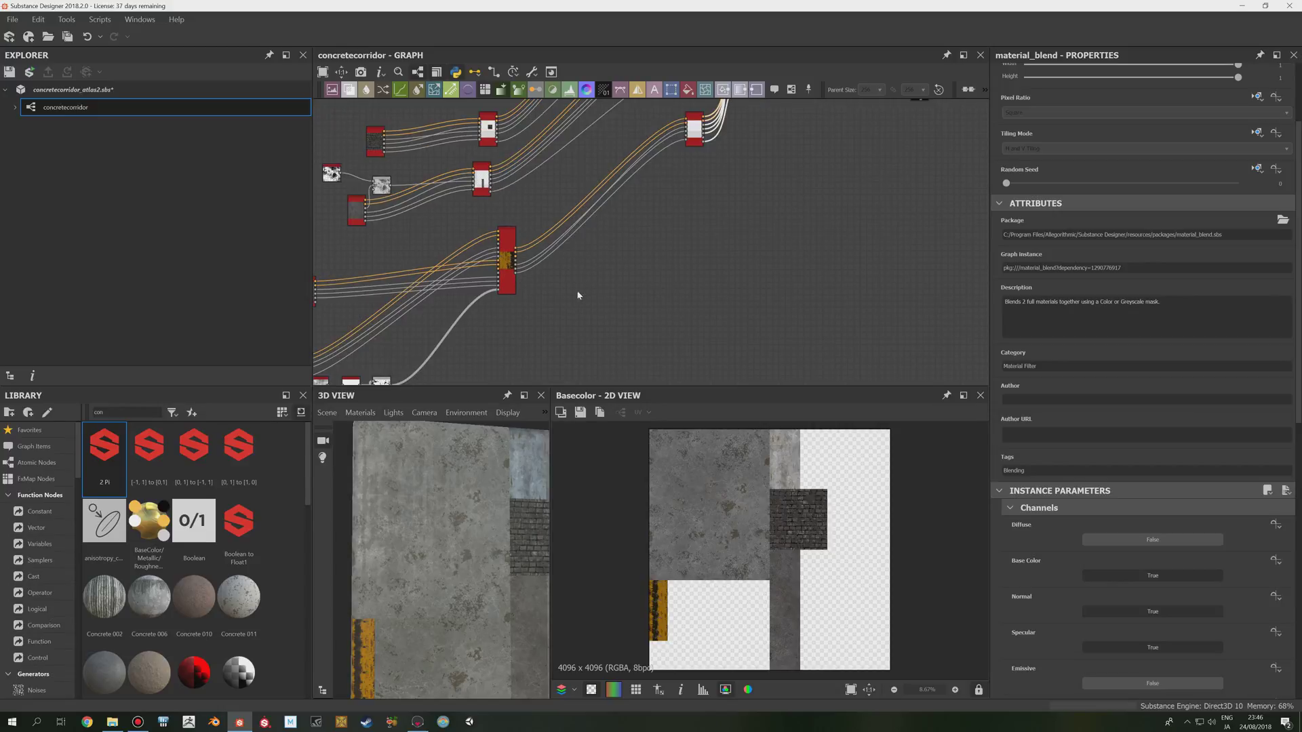
scroll(607, 268, "down", 2)
scroll(601, 265, "up", 4)
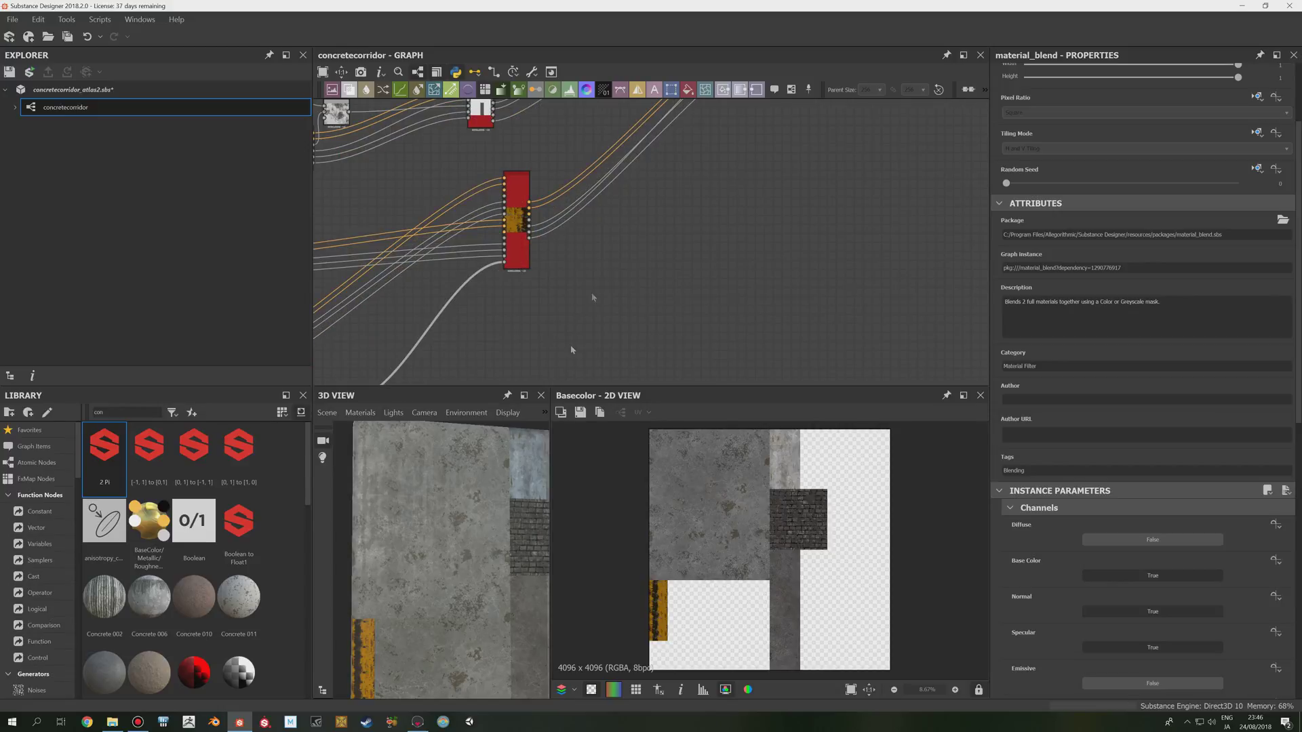
scroll(604, 282, "down", 4)
scroll(634, 285, "up", 2)
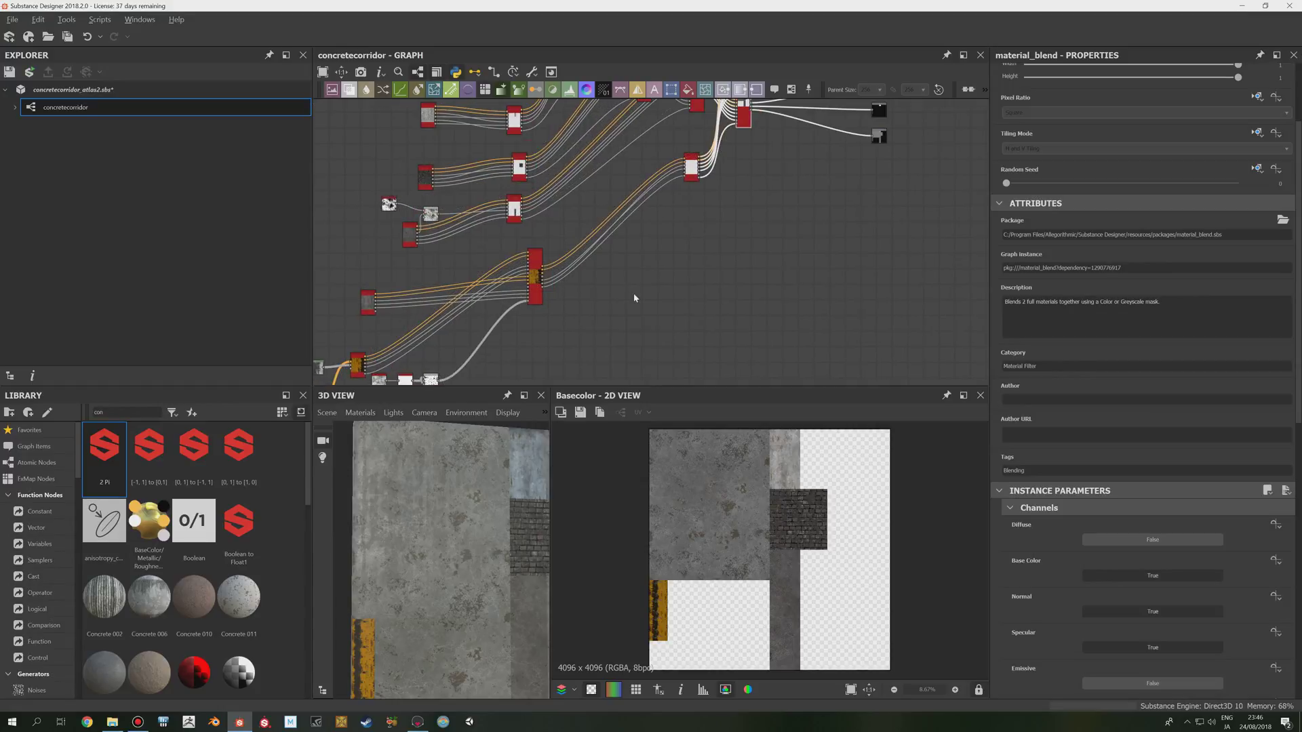
scroll(617, 317, "down", 4)
scroll(617, 278, "up", 3)
middle_click_drag(617, 278, 704, 288)
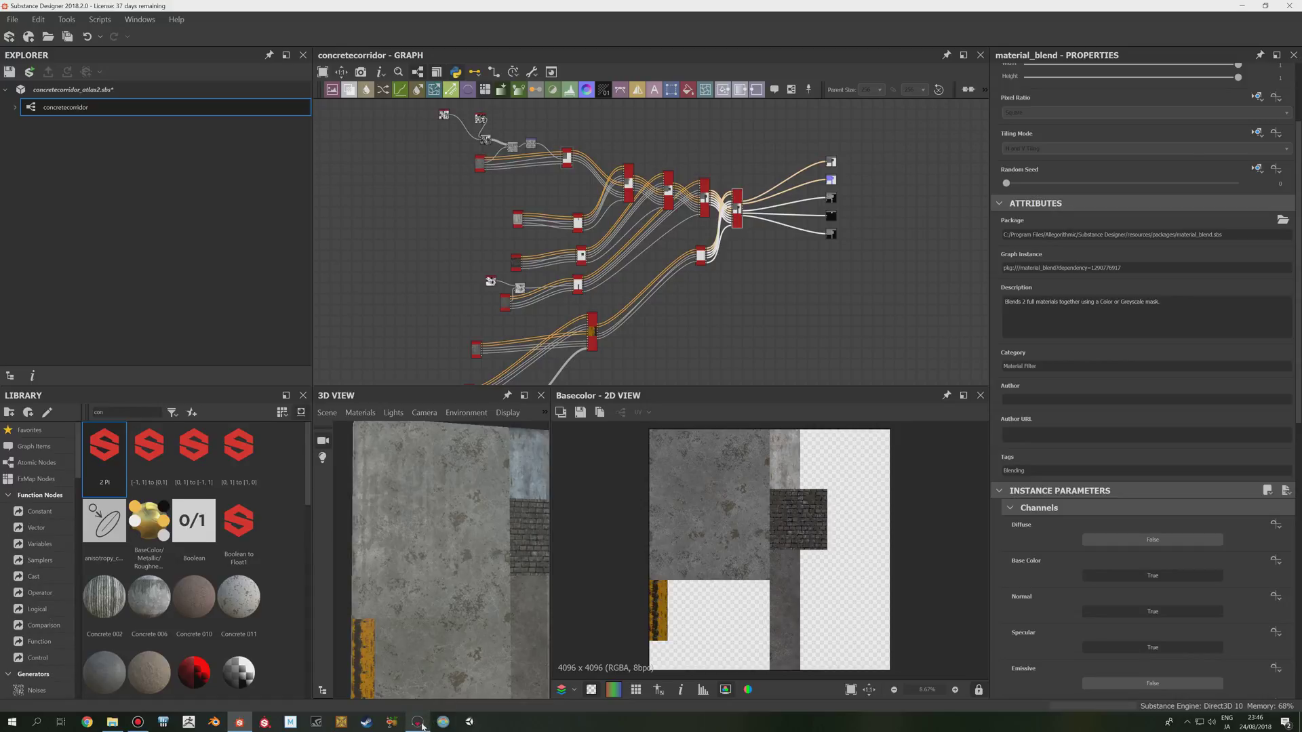
Step: Switch to Marmoset Toolbag and examine the corridor's pipes, concrete walls, brick floor and curved archway from several angles
left_click(419, 721)
scroll(645, 395, "down", 10)
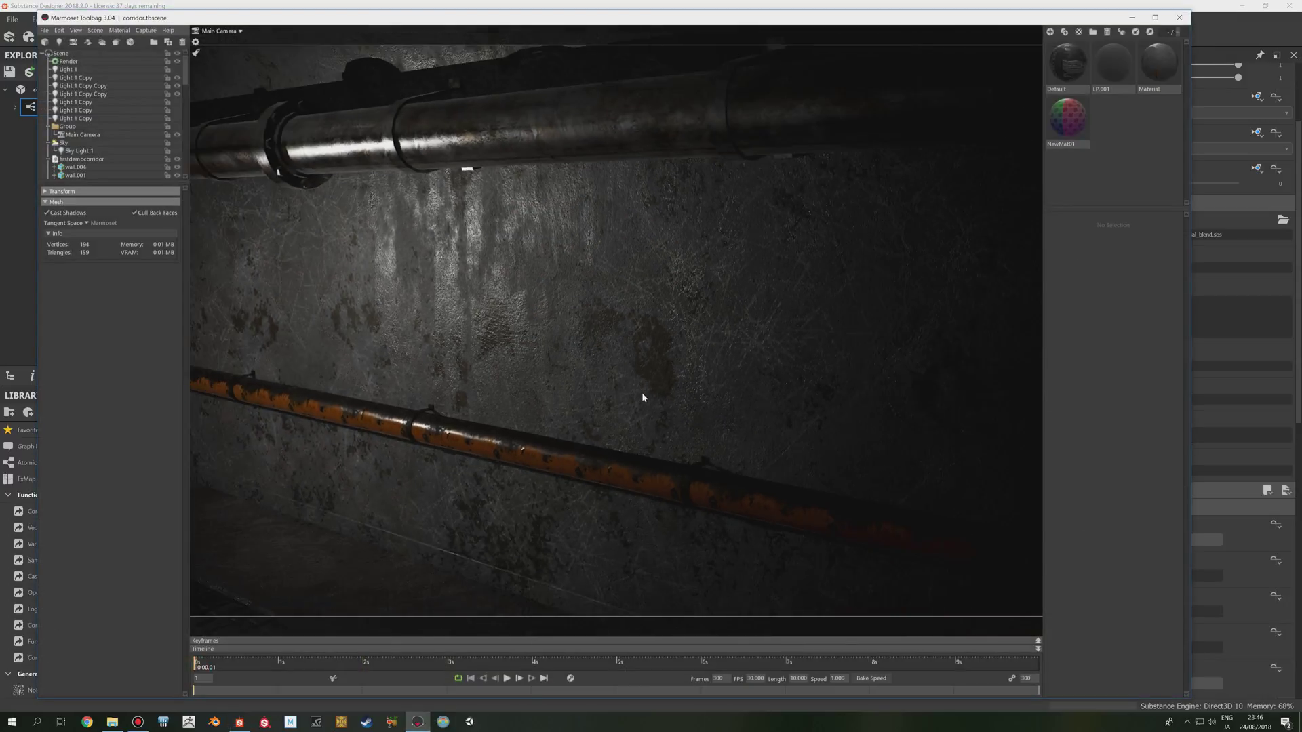
mouse_move(621, 398)
left_mouse_down()
mouse_move(593, 380)
mouse_move(617, 390)
left_mouse_up()
left_click_drag(712, 237, 729, 244)
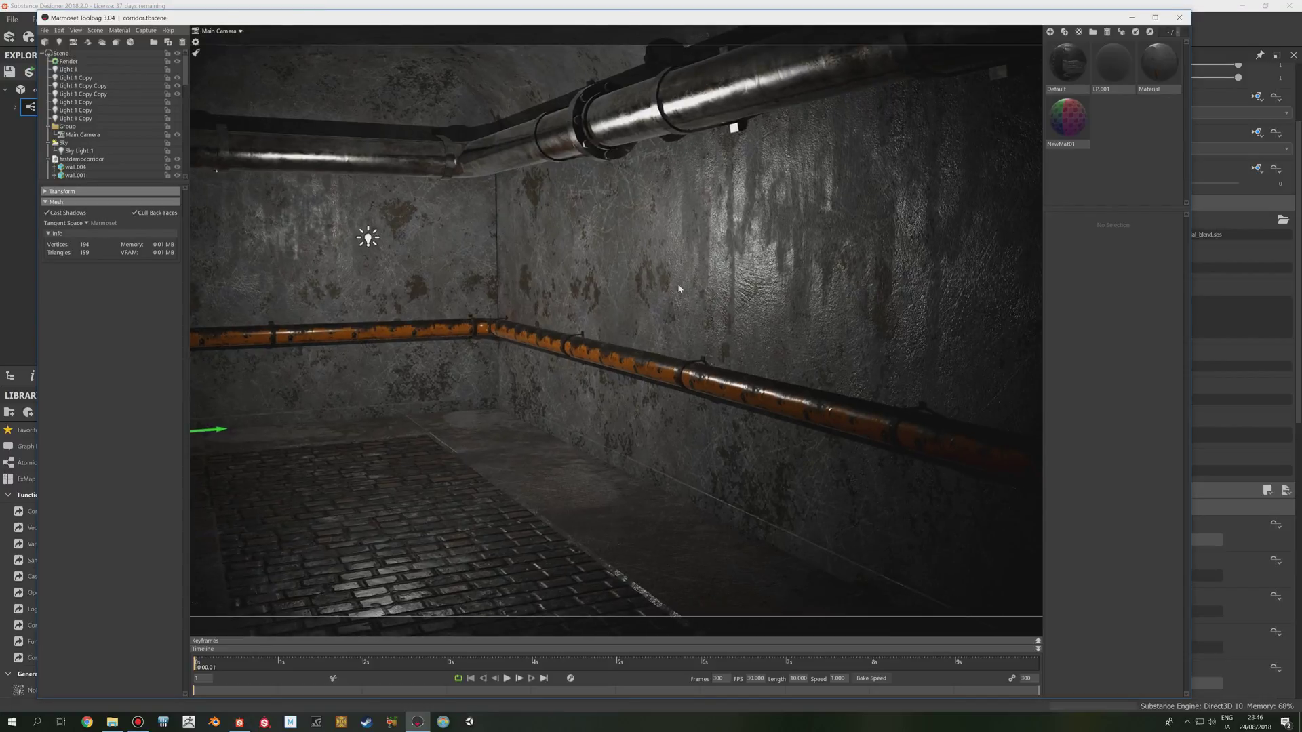
left_click_drag(607, 298, 627, 310)
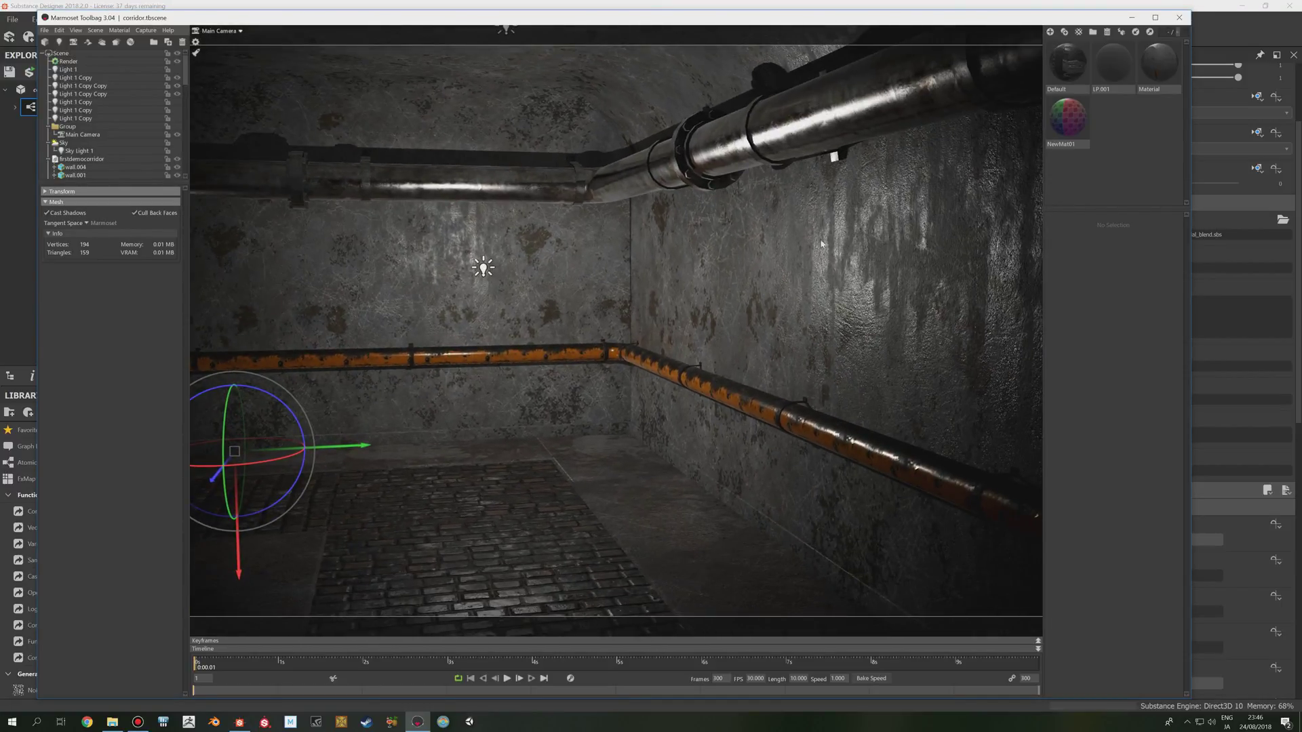
left_click_drag(758, 382, 673, 328)
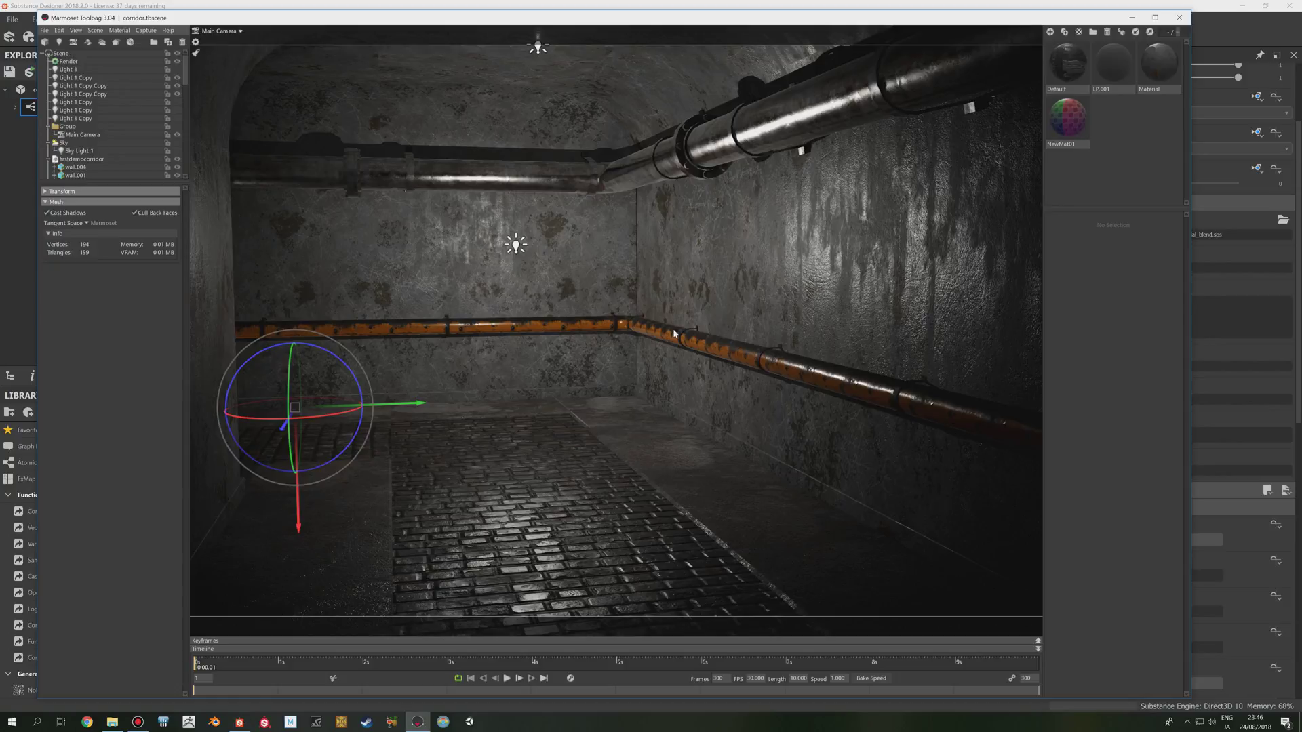
left_click_drag(680, 330, 673, 349)
left_click_drag(663, 351, 691, 329)
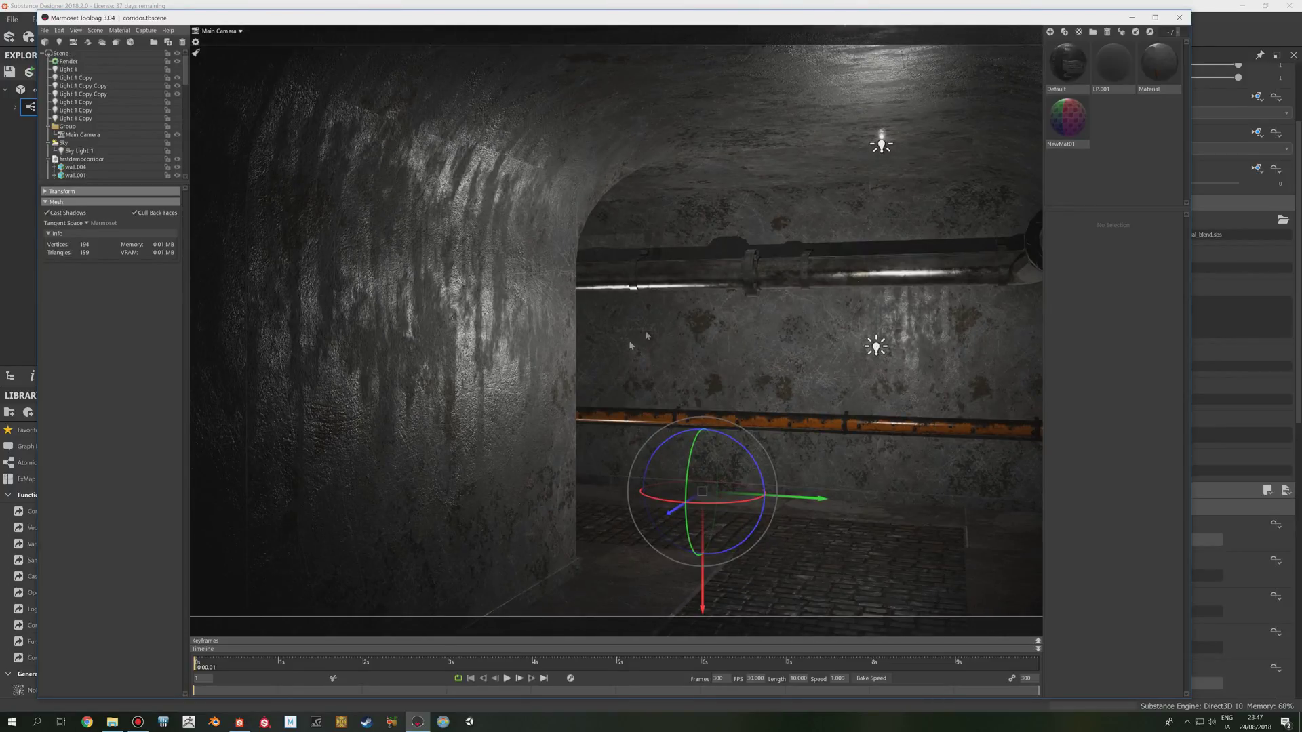
left_click_drag(711, 18, 707, 22)
scroll(685, 299, "down", 5)
scroll(686, 303, "up", 4)
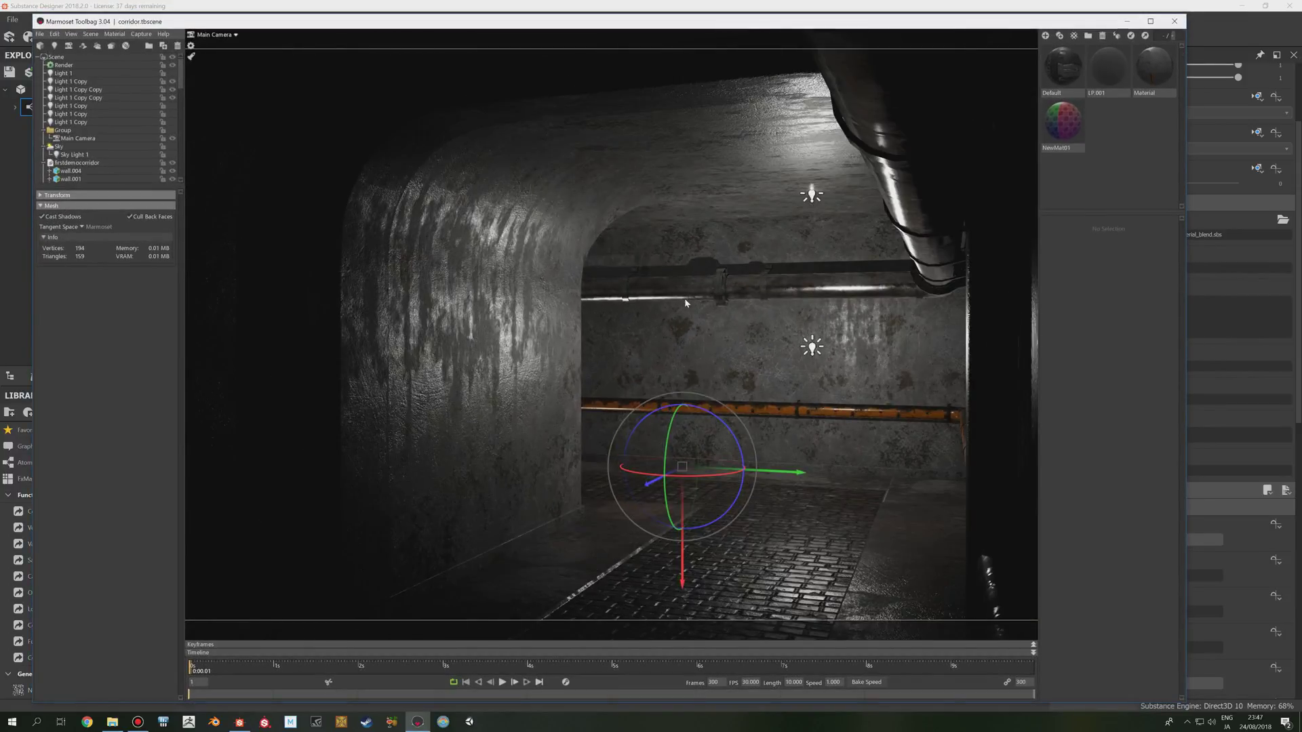
left_click_drag(548, 26, 537, 25)
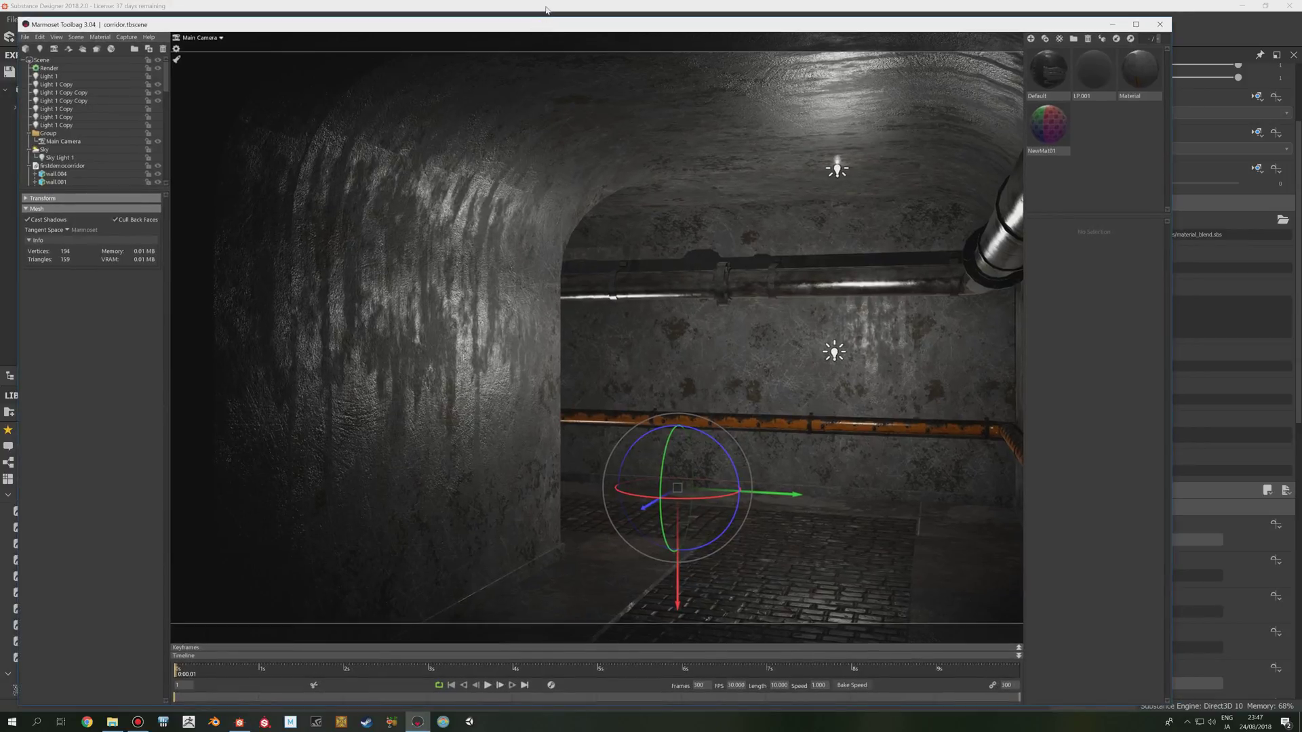
Step: Return to Substance Designer, display the links in compact material mode, and examine the atlas's brick tile and unused area in the 2D view
left_click(545, 7)
middle_click_drag(736, 332, 637, 328)
key("3")
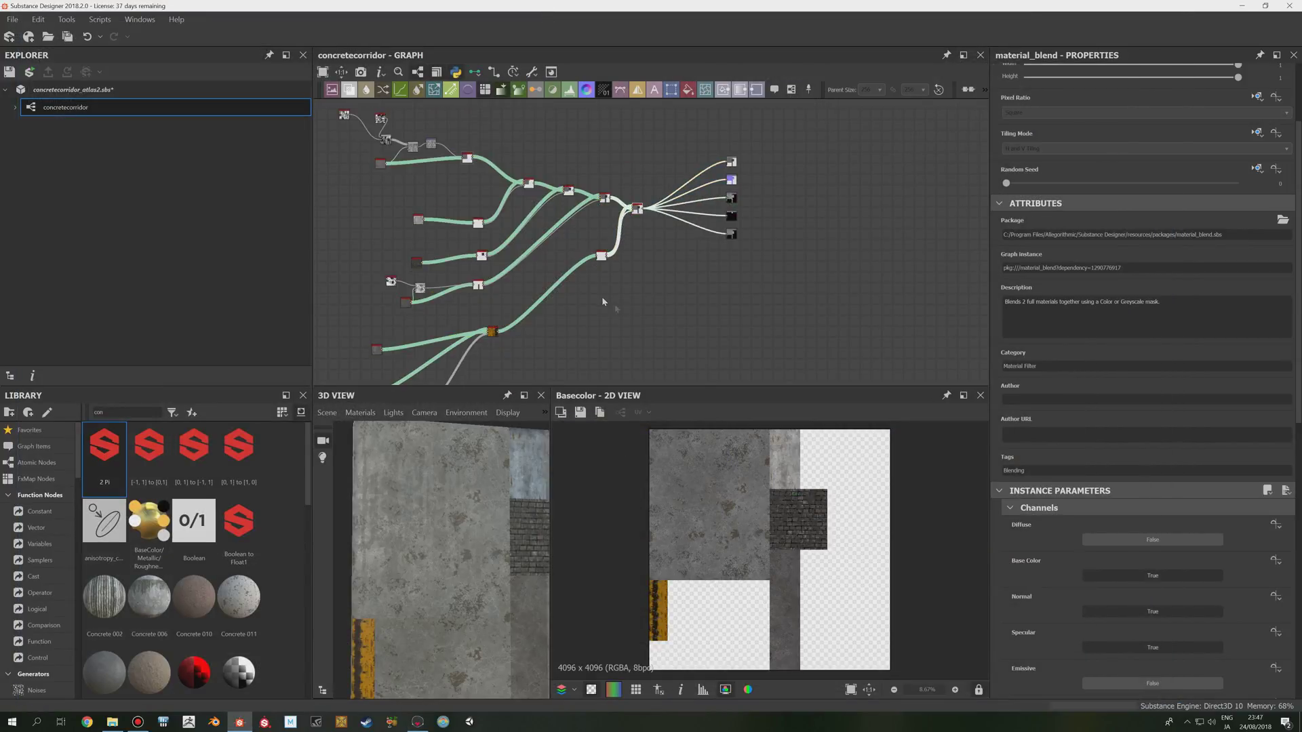
scroll(601, 299, "down", 2)
middle_click_drag(620, 282, 646, 269)
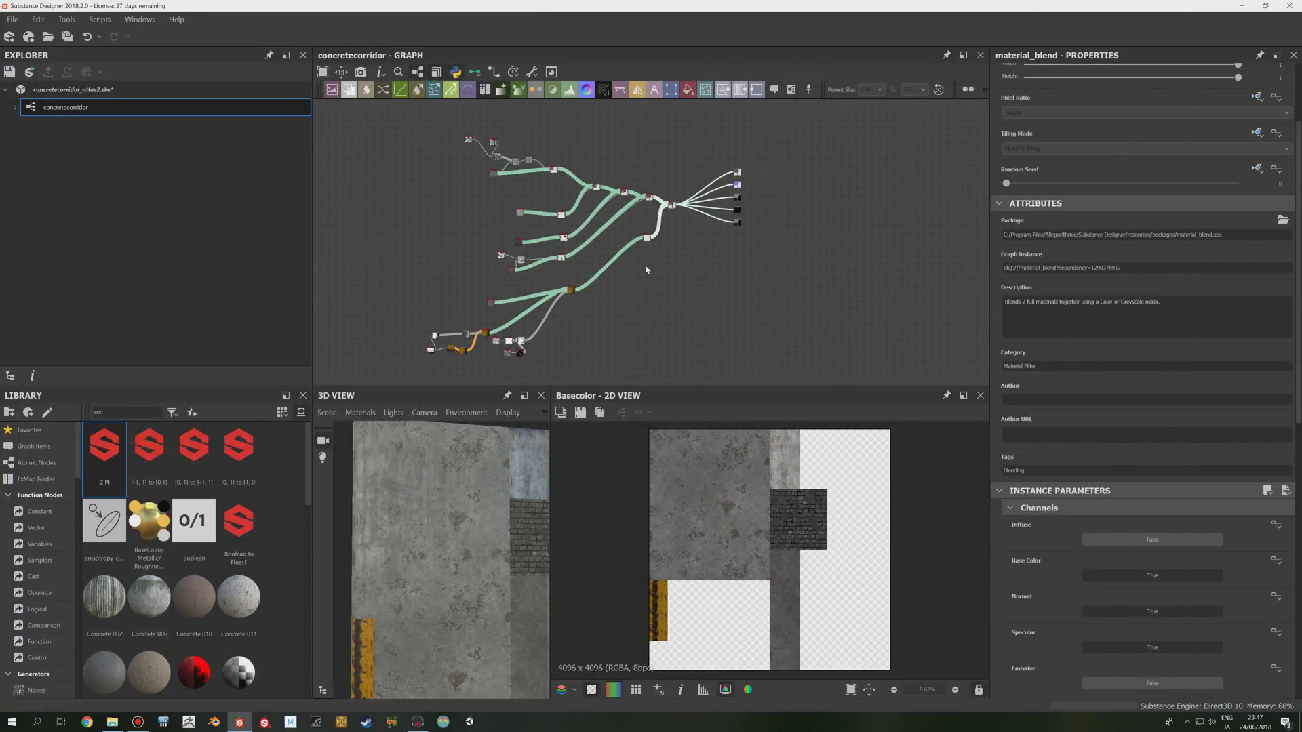
scroll(813, 548, "up", 3)
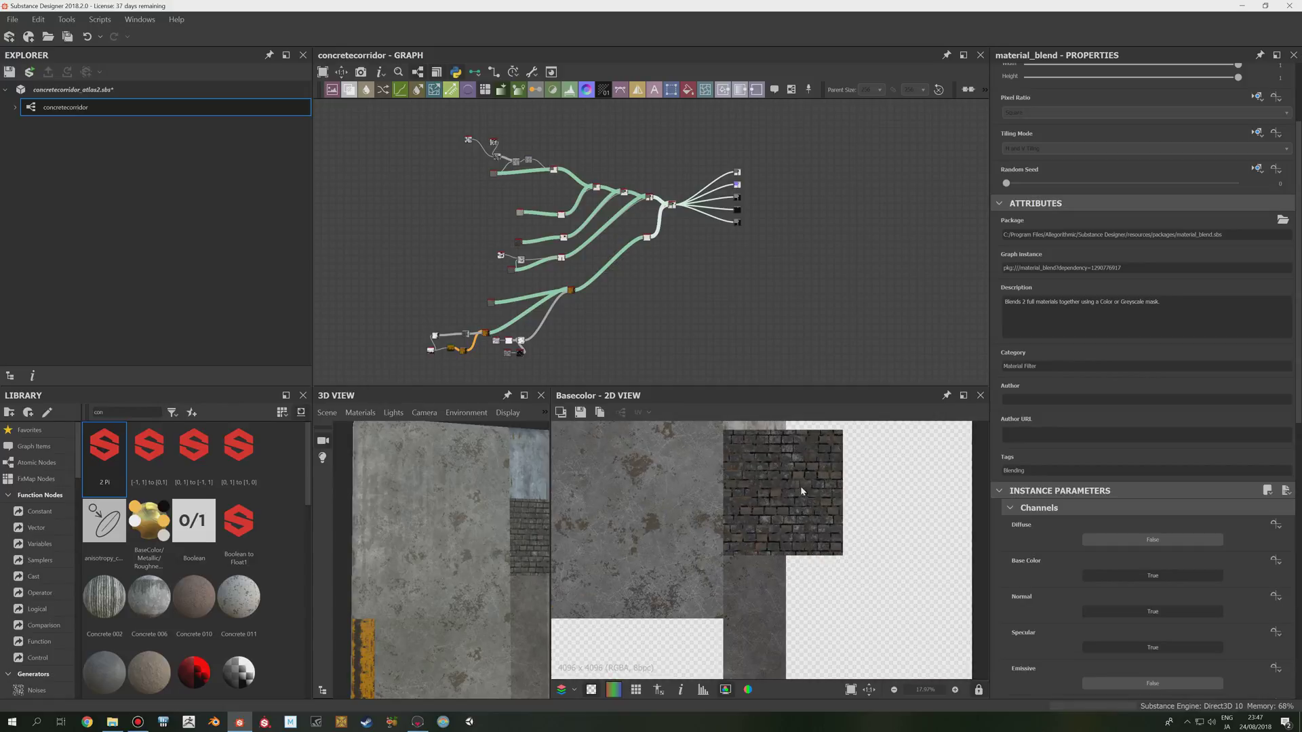
middle_click_drag(801, 488, 790, 526)
scroll(677, 241, "up", 4)
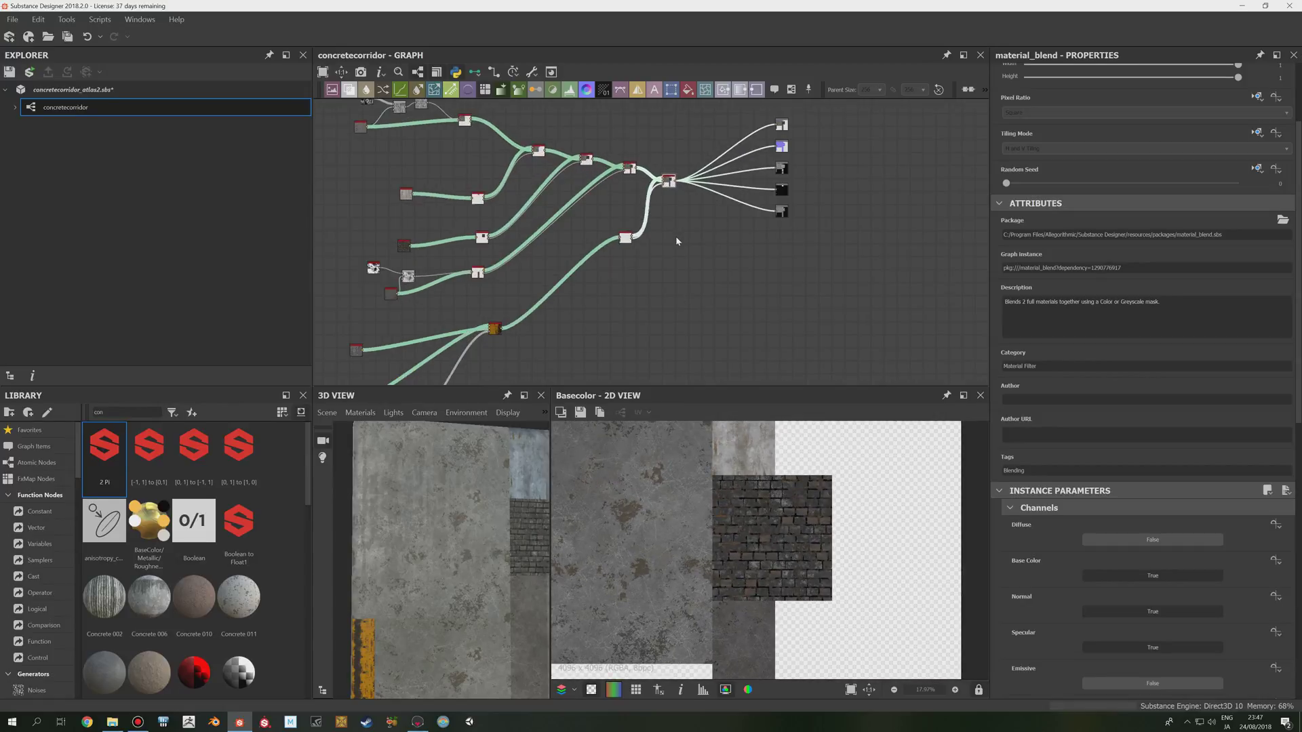
middle_click_drag(857, 486, 821, 541)
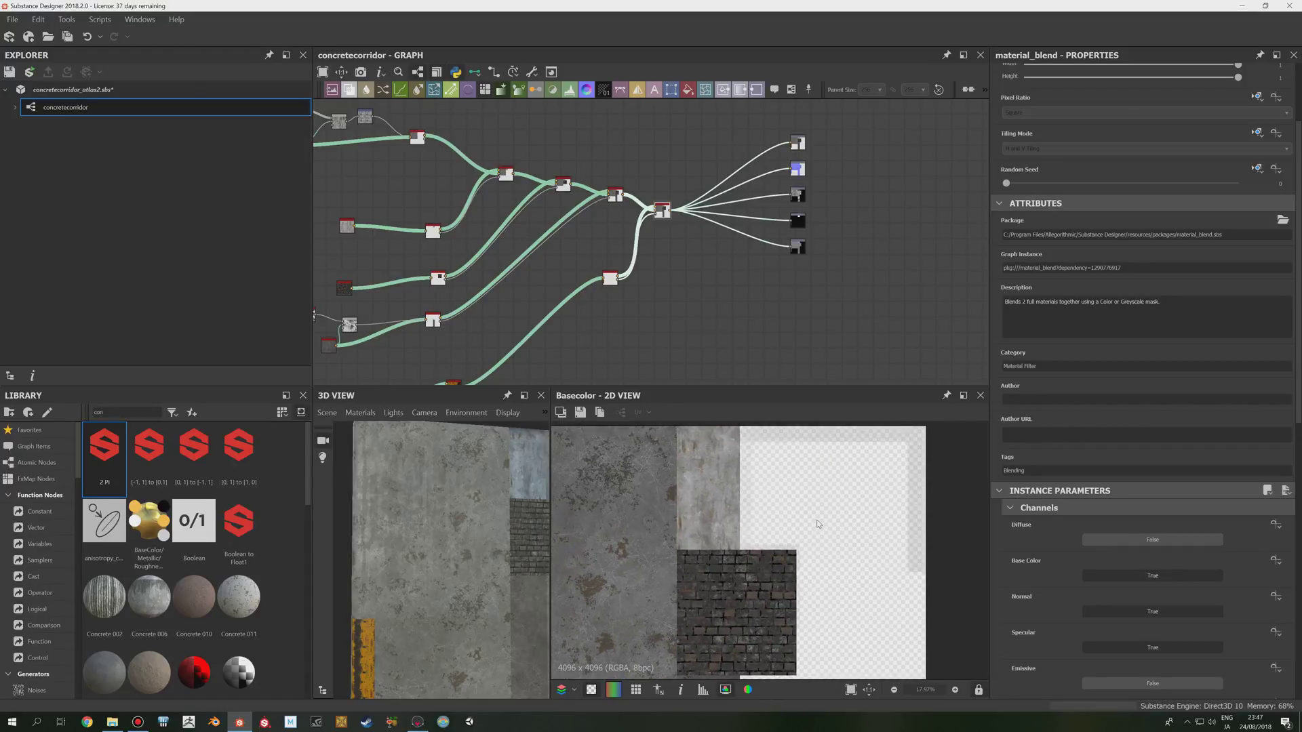
scroll(814, 526, "down", 3)
Step: Switch to Marmoset Toolbag and view the arched corridor from further back, including its walls, pipes and brick floor
left_click(422, 723)
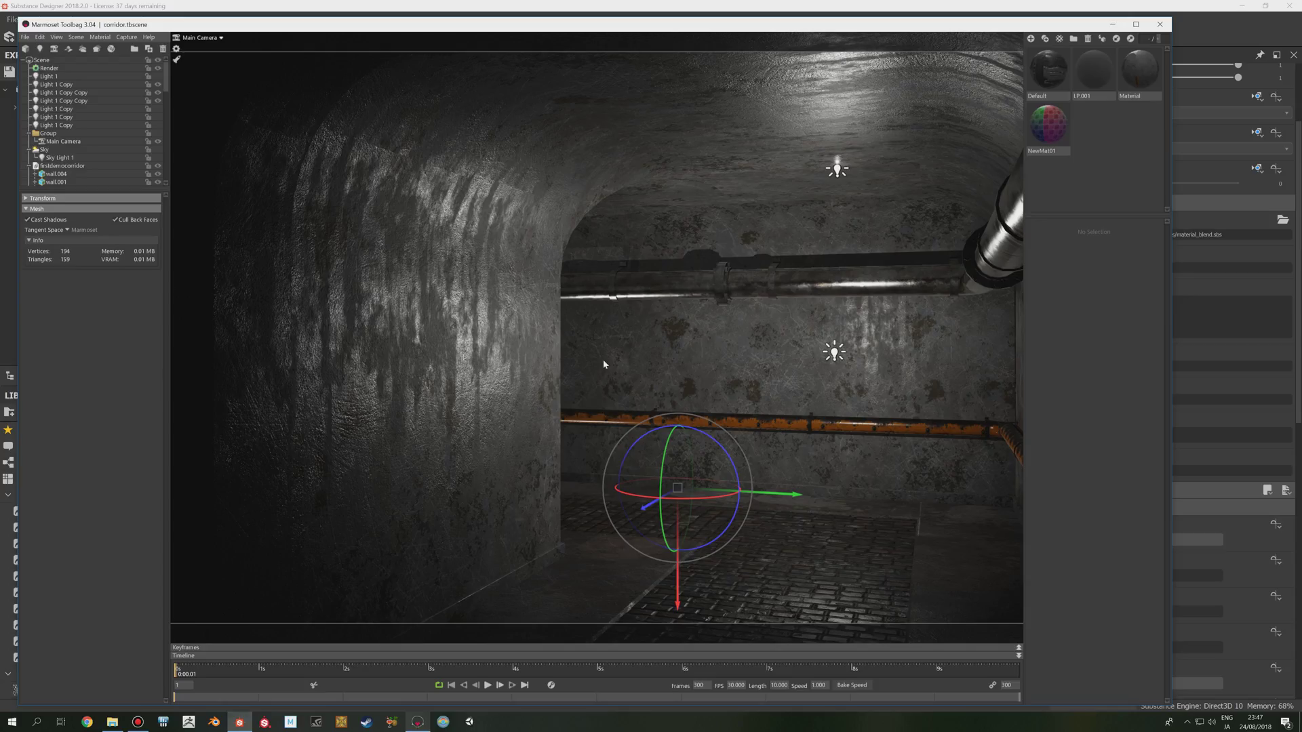
scroll(608, 368, "down", 2)
middle_click_drag(657, 364, 662, 360)
scroll(663, 360, "down", 2)
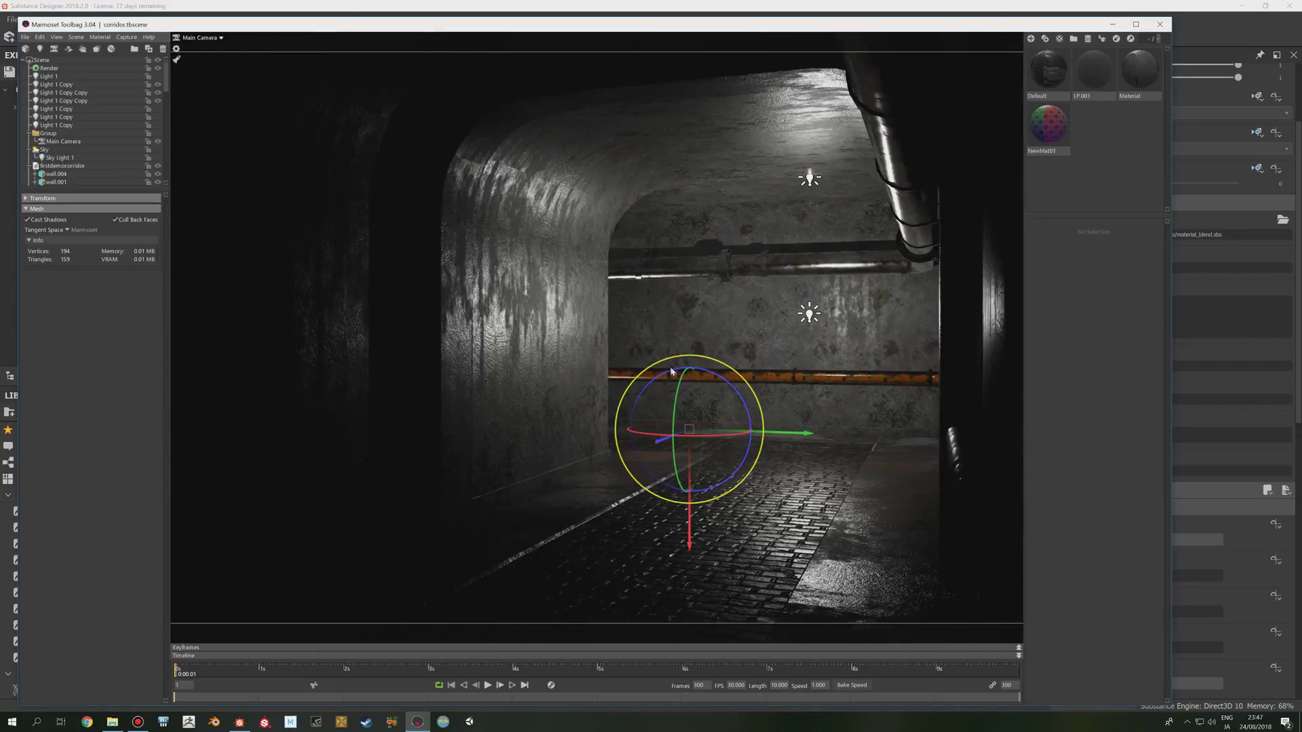
left_click_drag(670, 370, 685, 377)
middle_click_drag(678, 387, 668, 392)
scroll(668, 392, "up", 1)
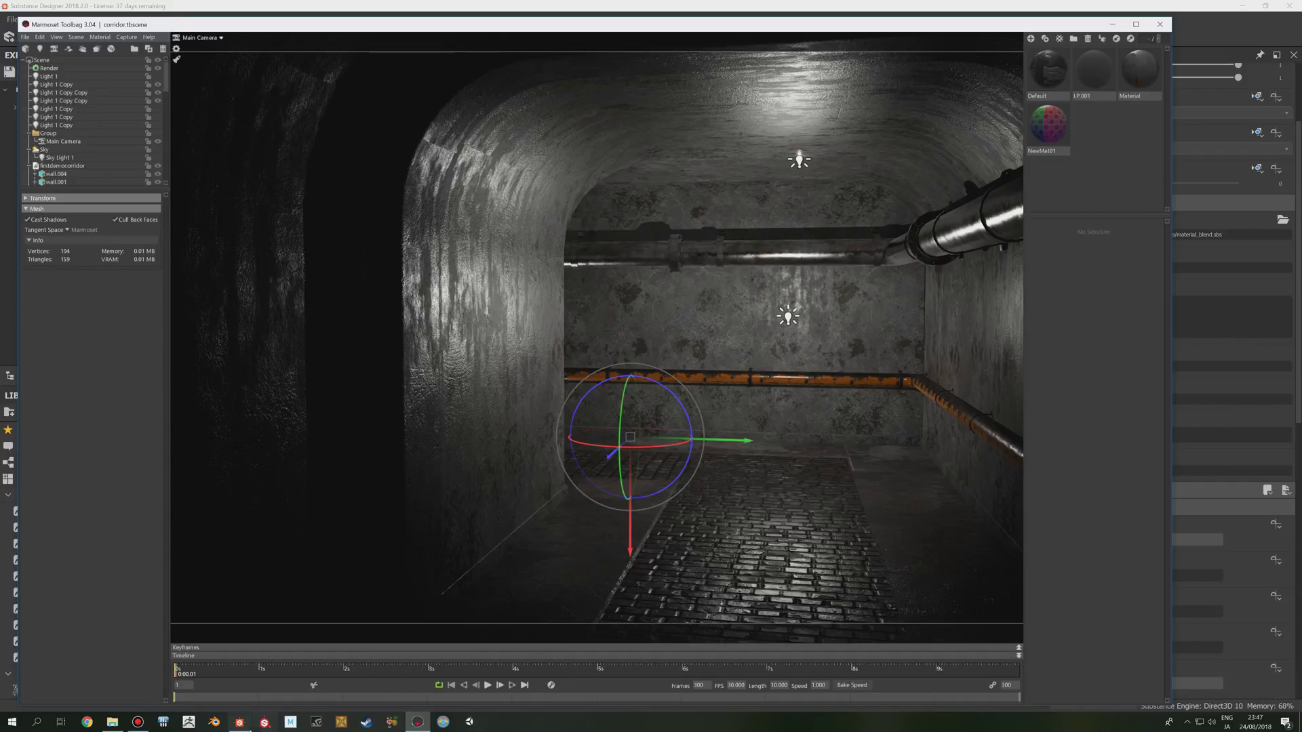
Step: Return to Substance Designer and look over the graph from the orange striped branch to the final material_blend node and its outputs
left_click(240, 721)
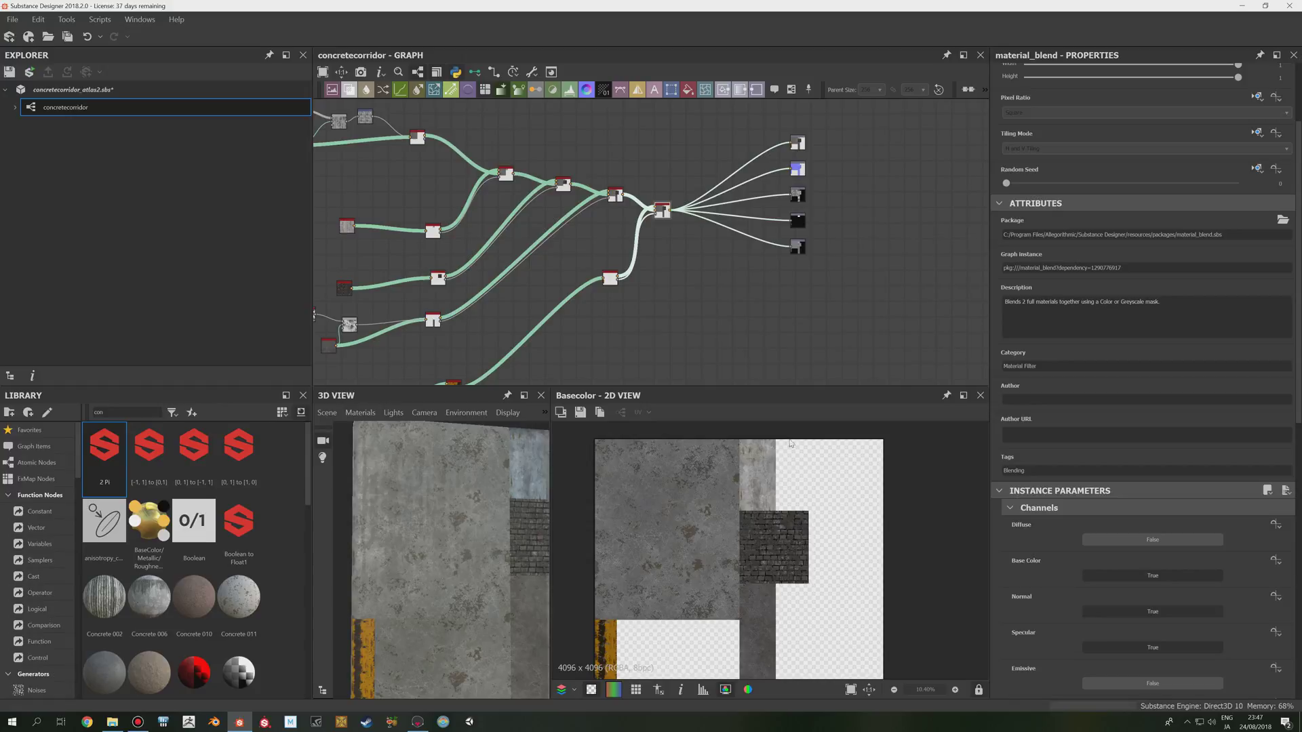
scroll(791, 444, "down", 2)
scroll(685, 315, "down", 2)
middle_click_drag(684, 313, 700, 257)
scroll(681, 292, "up", 1)
scroll(681, 292, "down", 1)
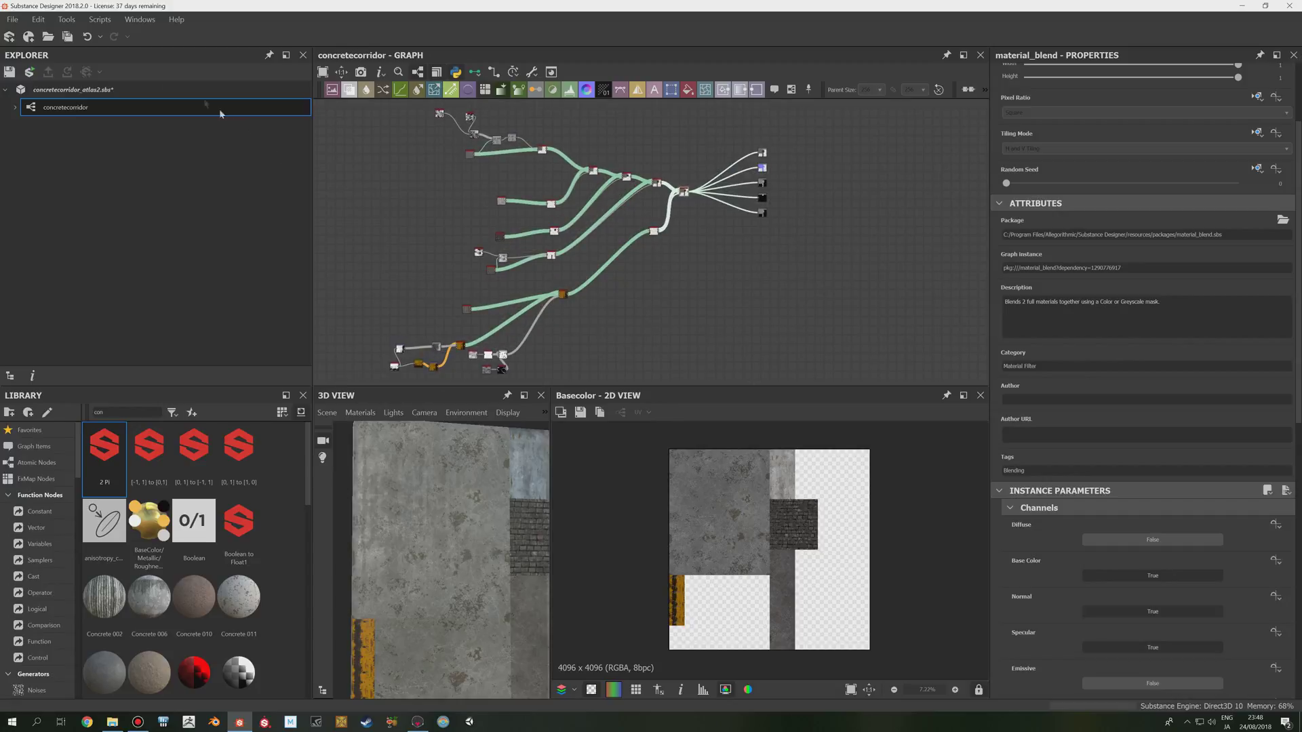
middle_click_drag(666, 332, 675, 278)
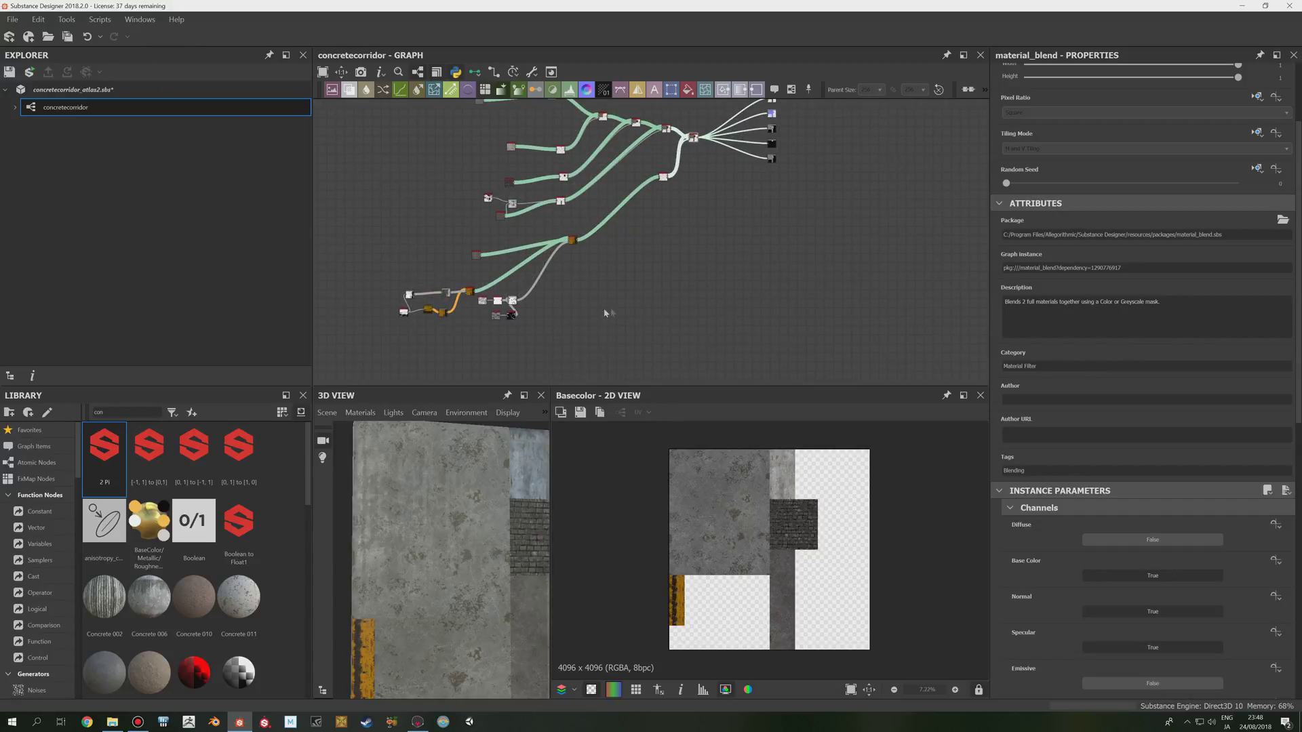
scroll(647, 278, "up", 5)
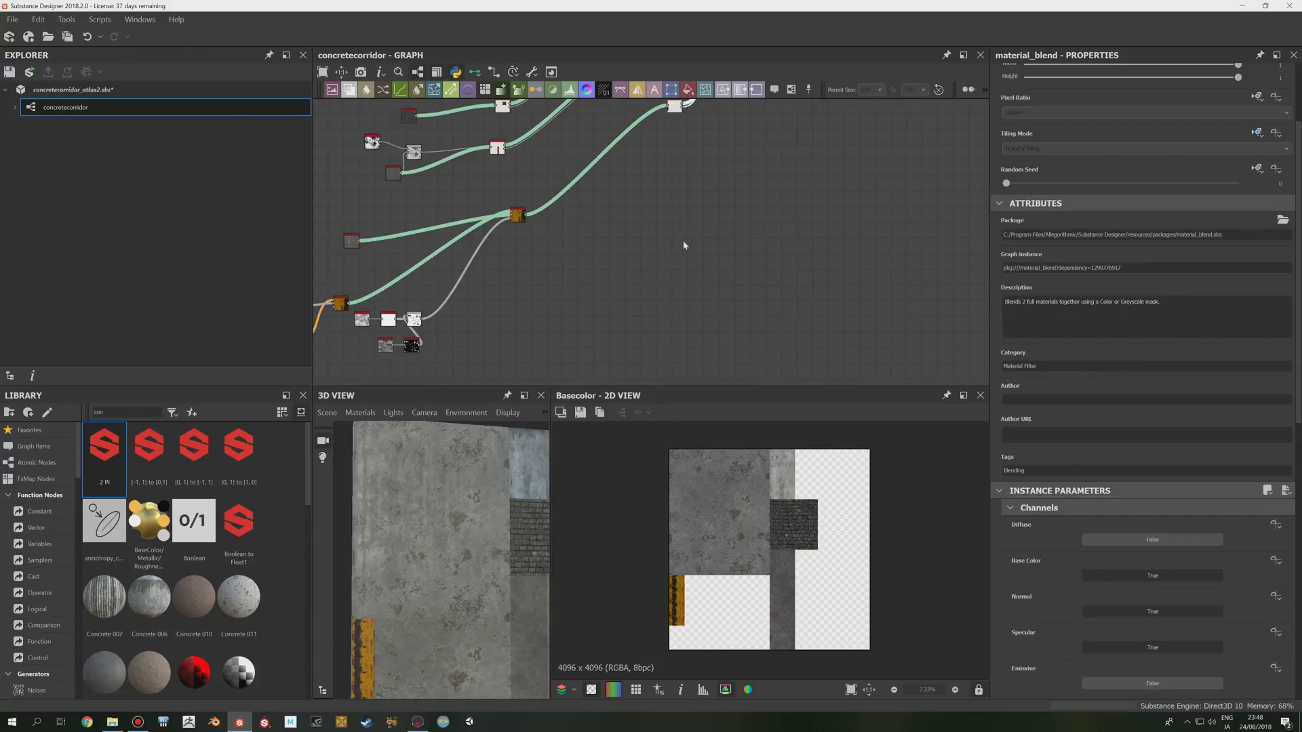
middle_click_drag(689, 282, 637, 395)
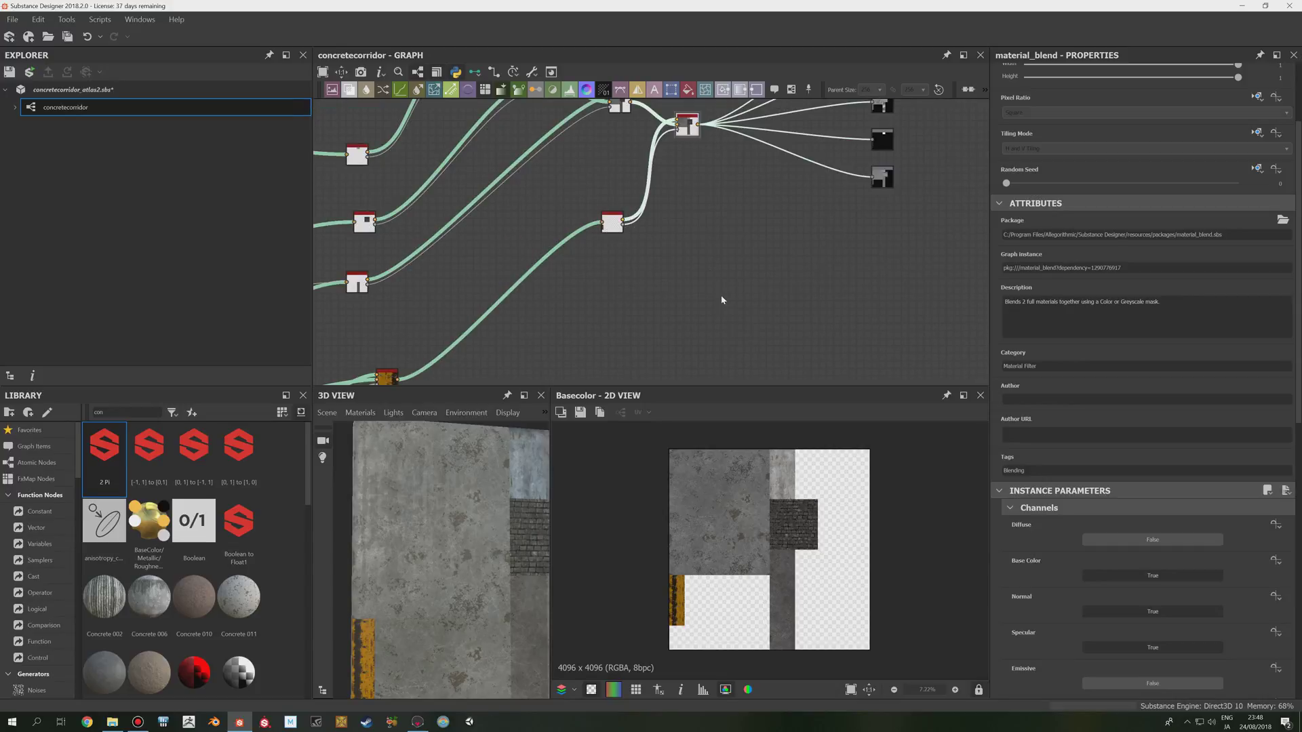
scroll(724, 294, "down", 6)
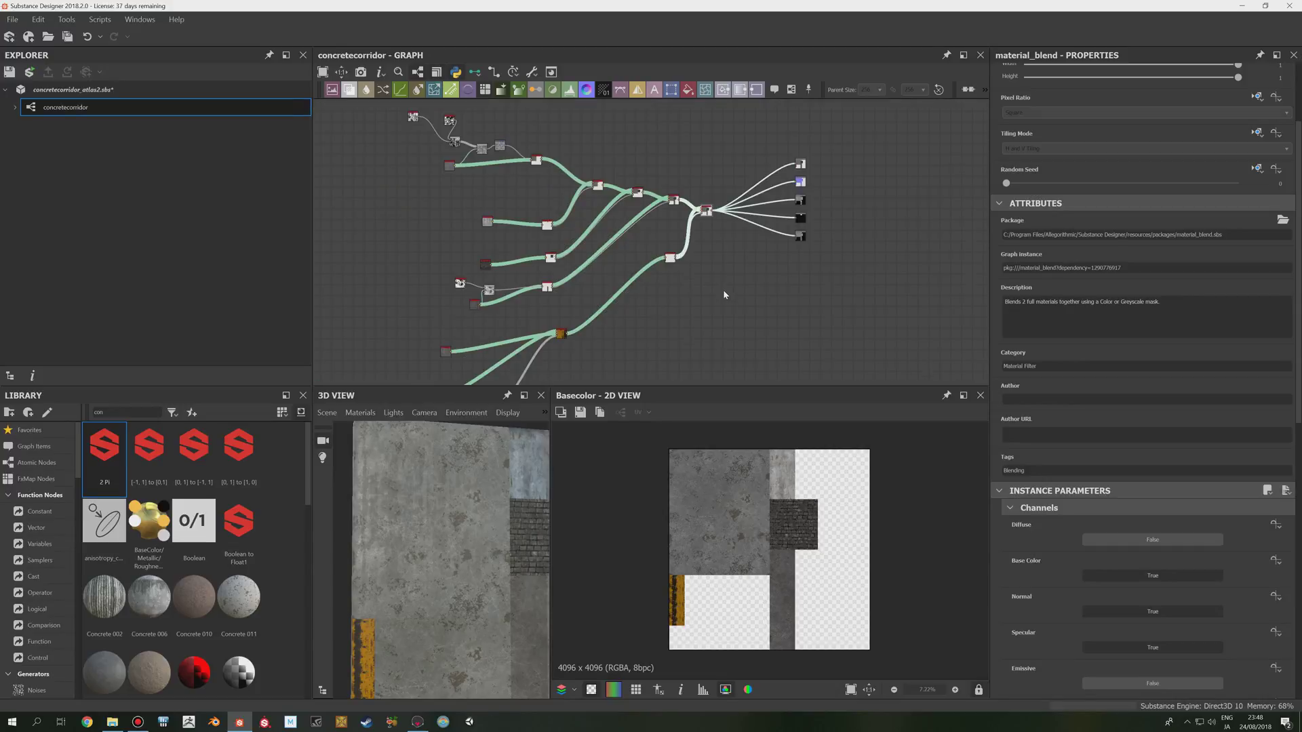
Step: Examine the combined atlas around the brick tile in the 2D view, along with the whole node graph
scroll(721, 274, "up", 1)
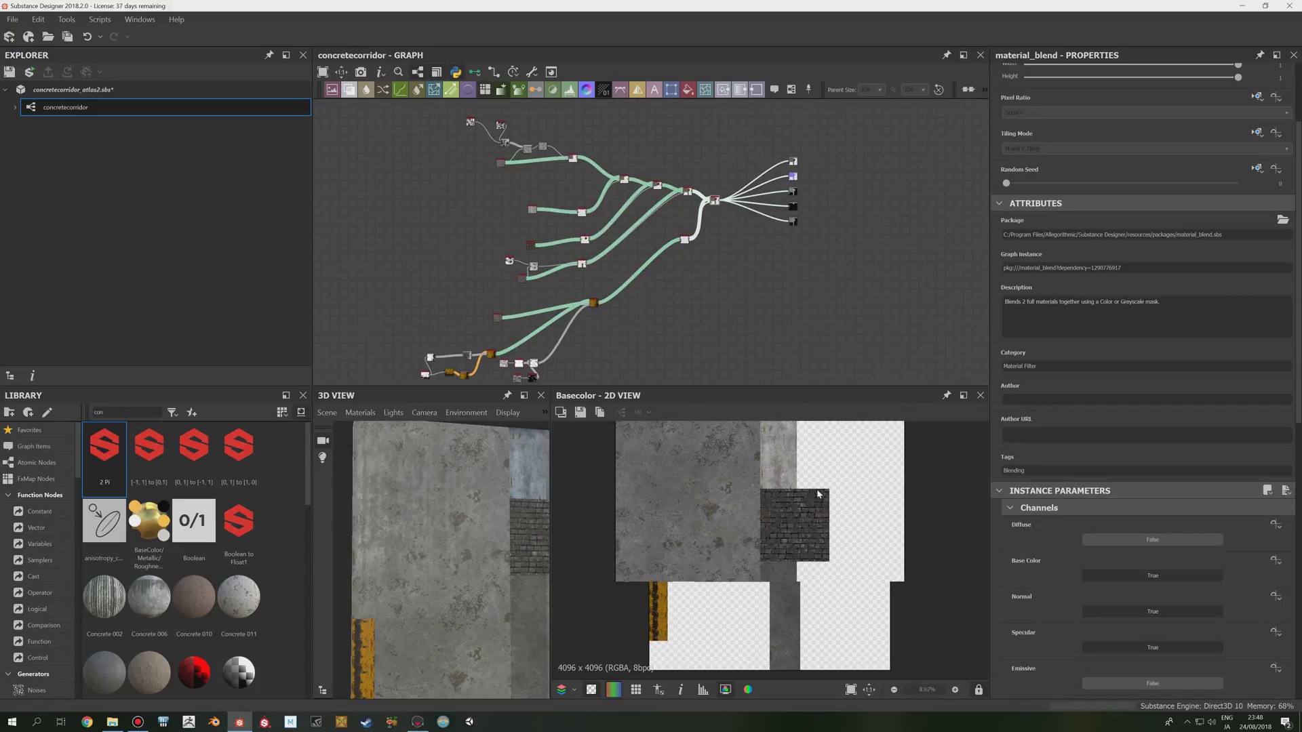
scroll(796, 510, "up", 2)
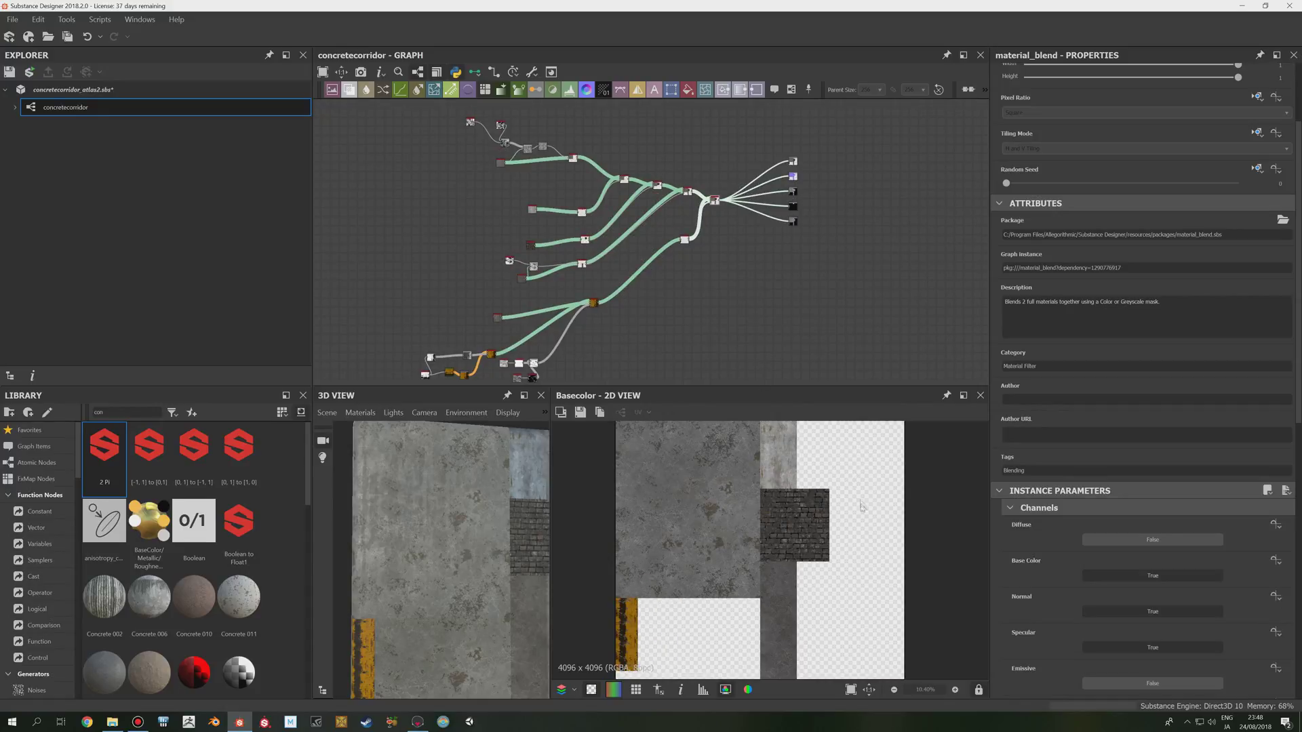
scroll(809, 521, "up", 1)
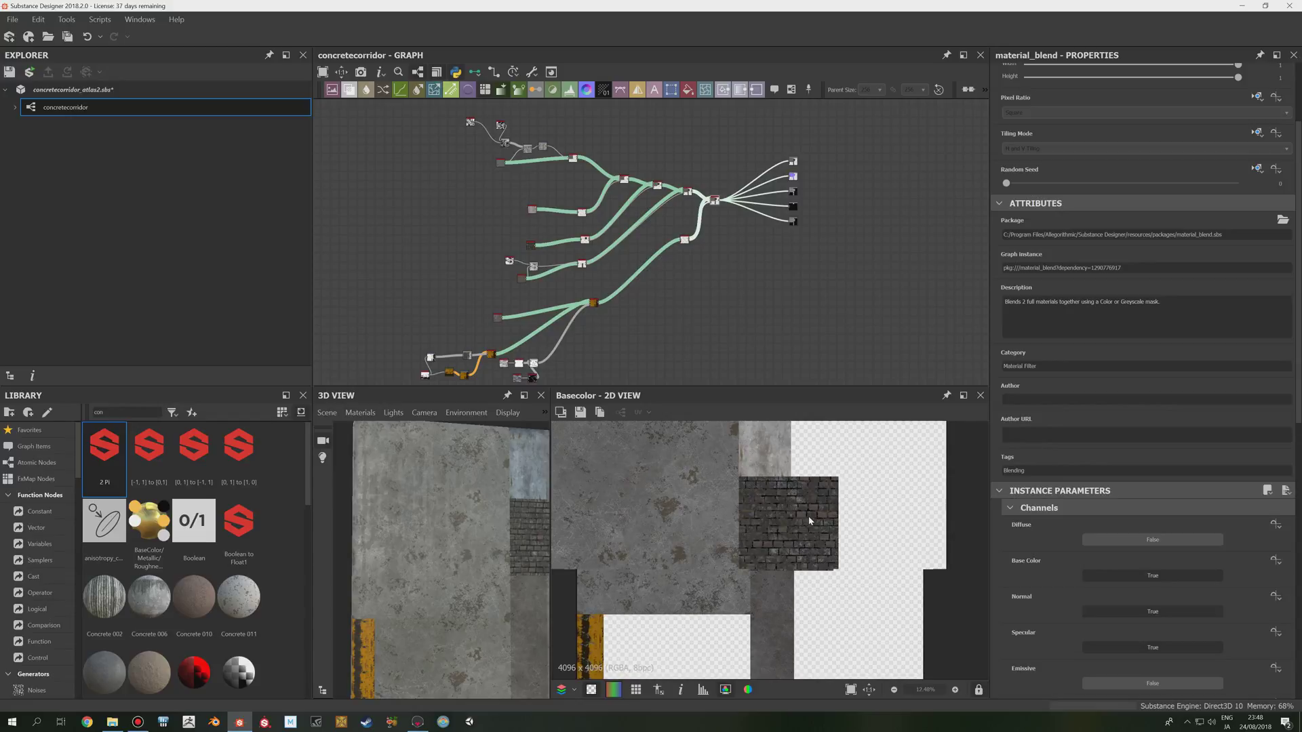
scroll(809, 520, "down", 1)
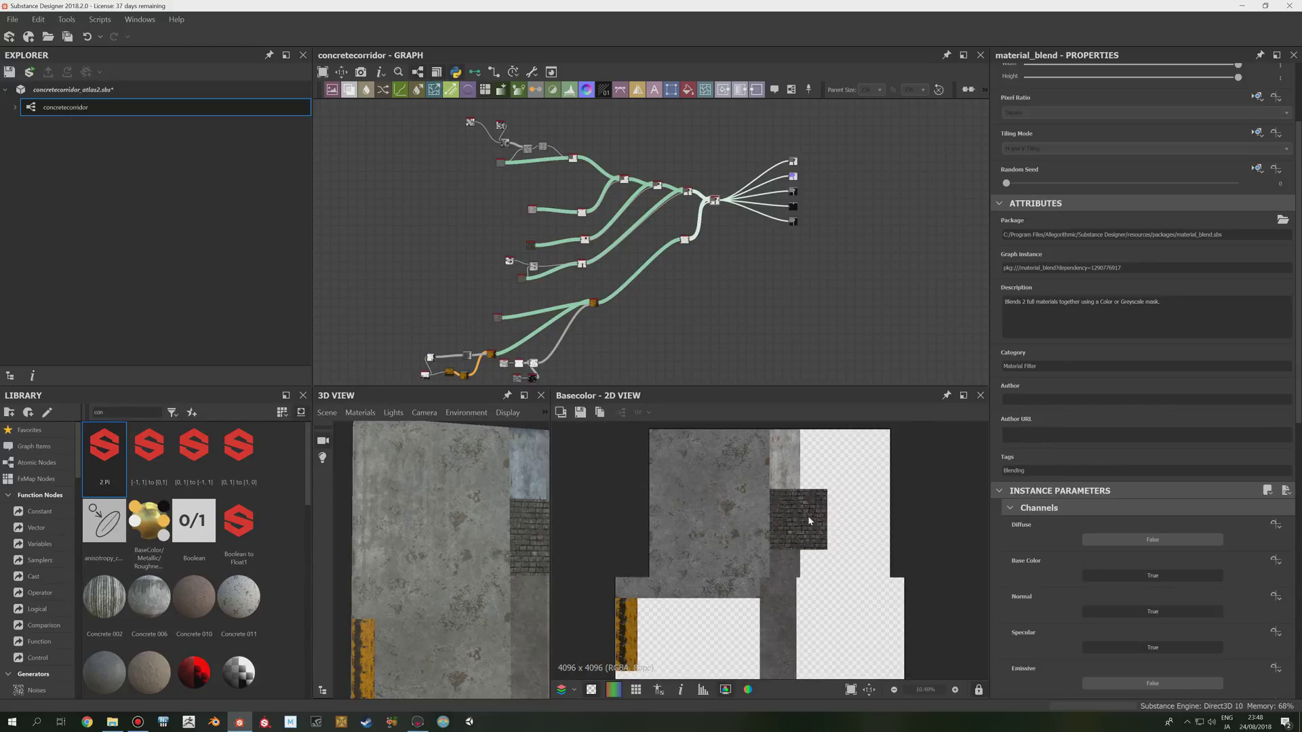
scroll(809, 520, "down", 1)
scroll(807, 515, "up", 1)
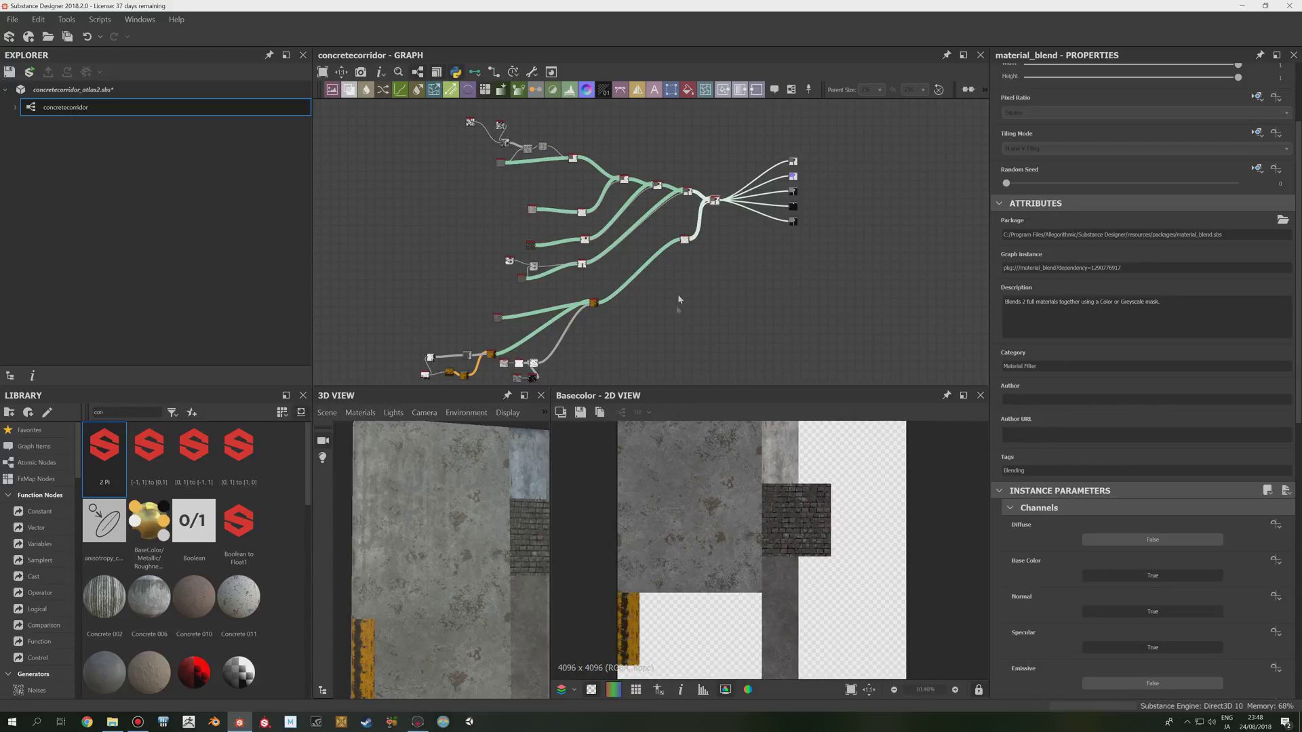
scroll(692, 311, "down", 2)
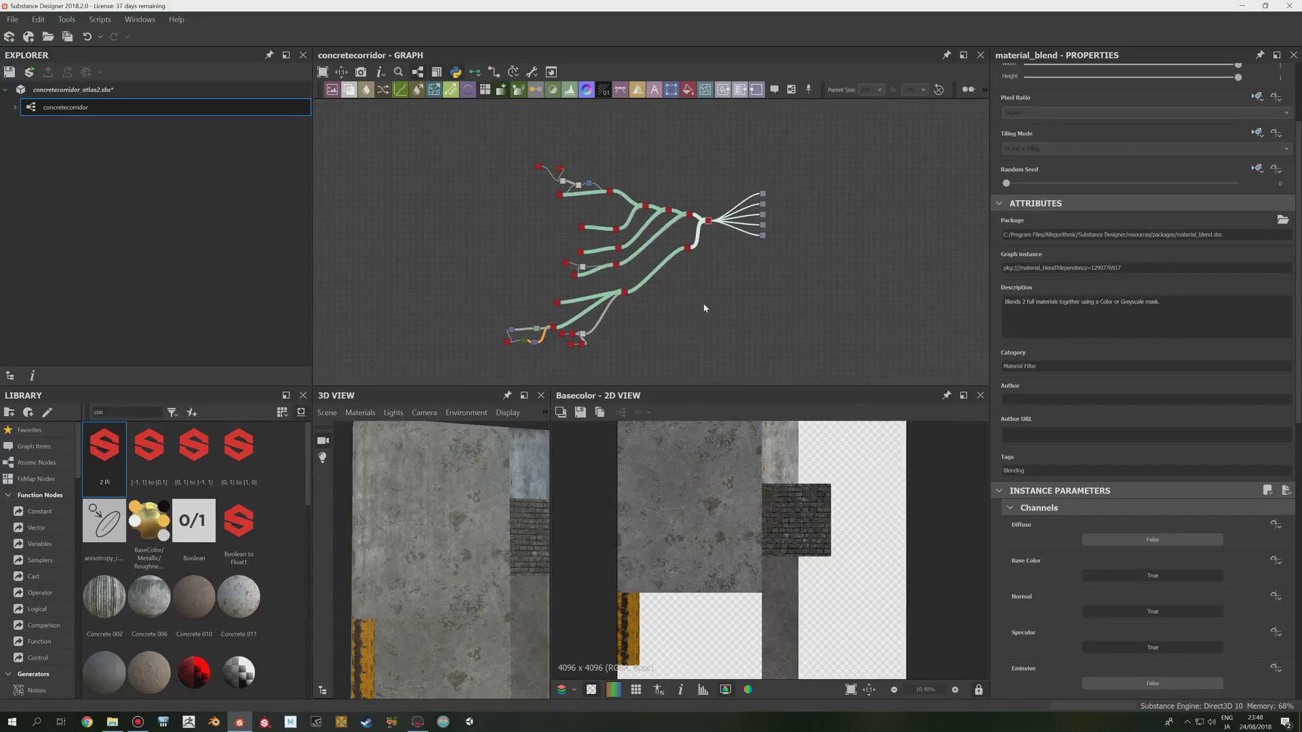
Step: Switch to Marmoset Toolbag and inspect the corridor's walls, pipes, orange striped trim and brick floor from several angles and distances
left_click(418, 722)
scroll(606, 430, "down", 6)
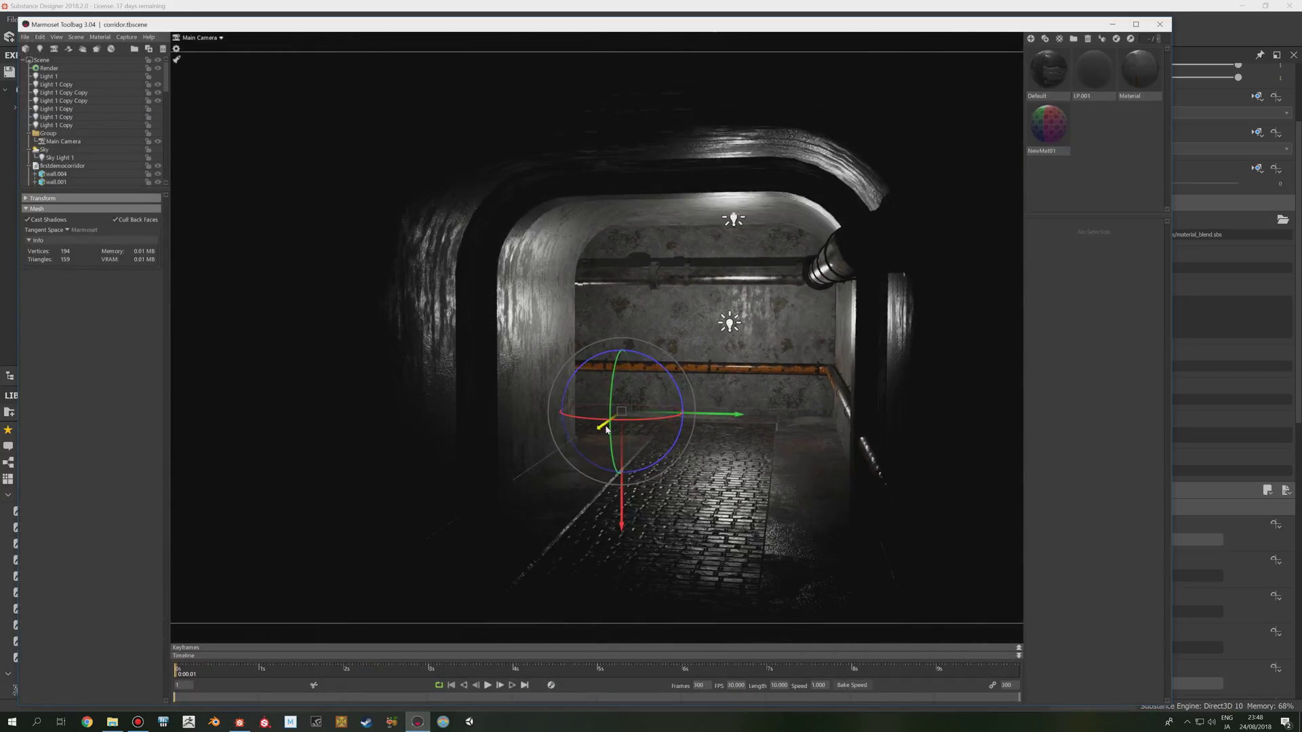
left_click_drag(595, 415, 780, 418, "alt")
middle_click_drag(555, 416, 792, 437)
scroll(619, 449, "up", 3)
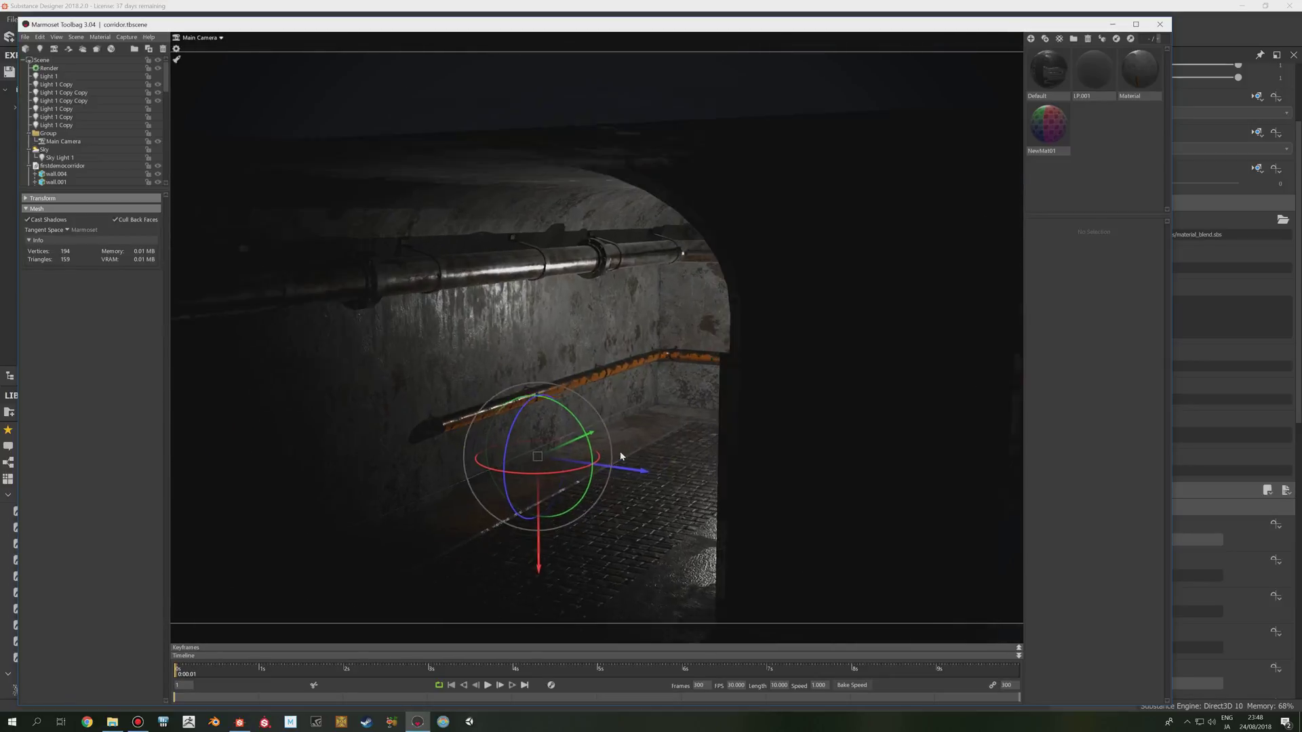
left_click_drag(813, 451, 635, 413, "alt")
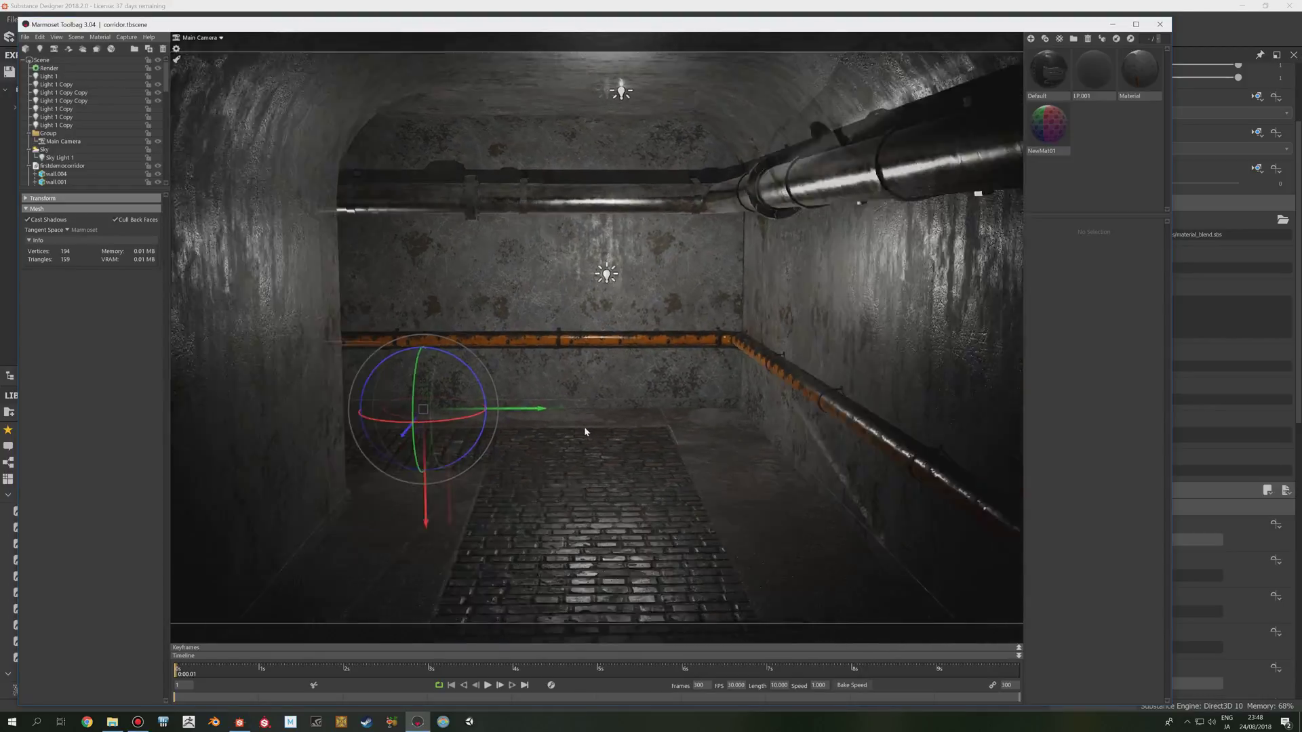
middle_click_drag(635, 413, 677, 415)
scroll(661, 397, "down", 4)
left_click_drag(678, 415, 651, 406)
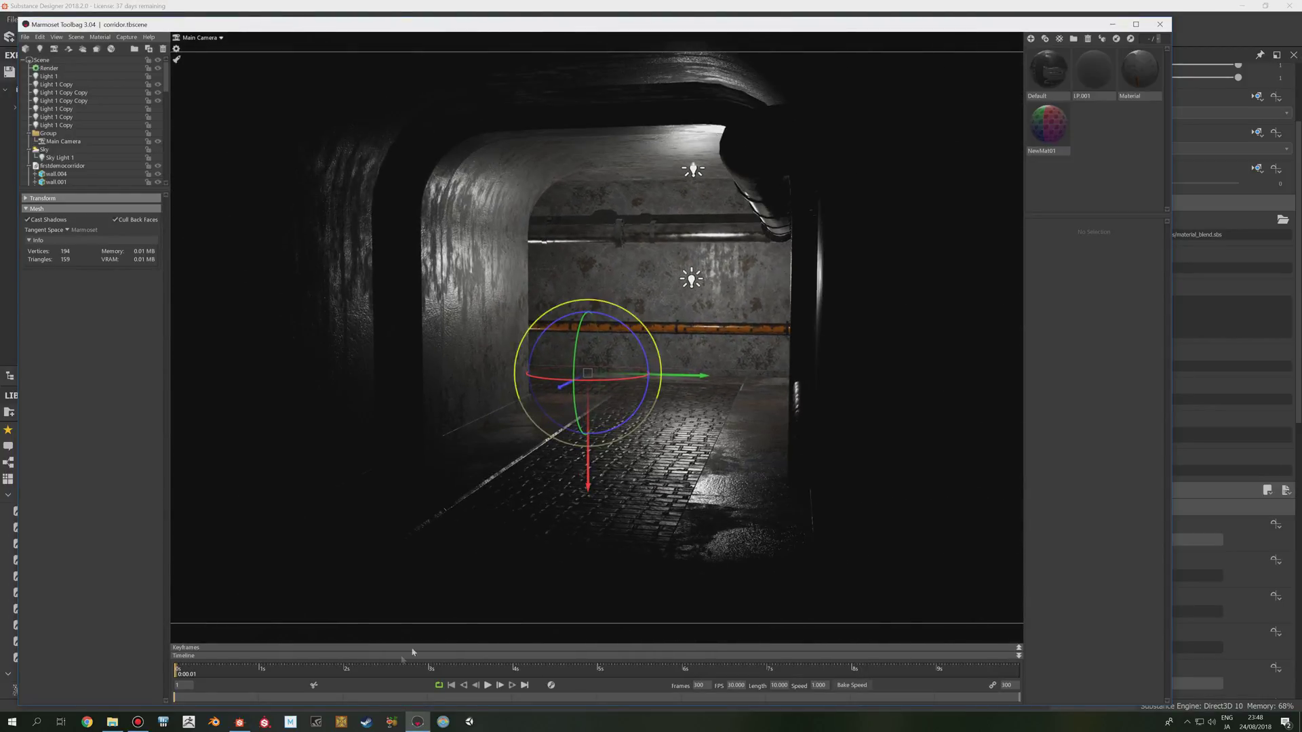
Step: Return to Substance Designer and look over the whole concretecorridor graph, from its source materials to the outputs
left_click(242, 722)
scroll(654, 278, "up", 5)
scroll(804, 280, "down", 5)
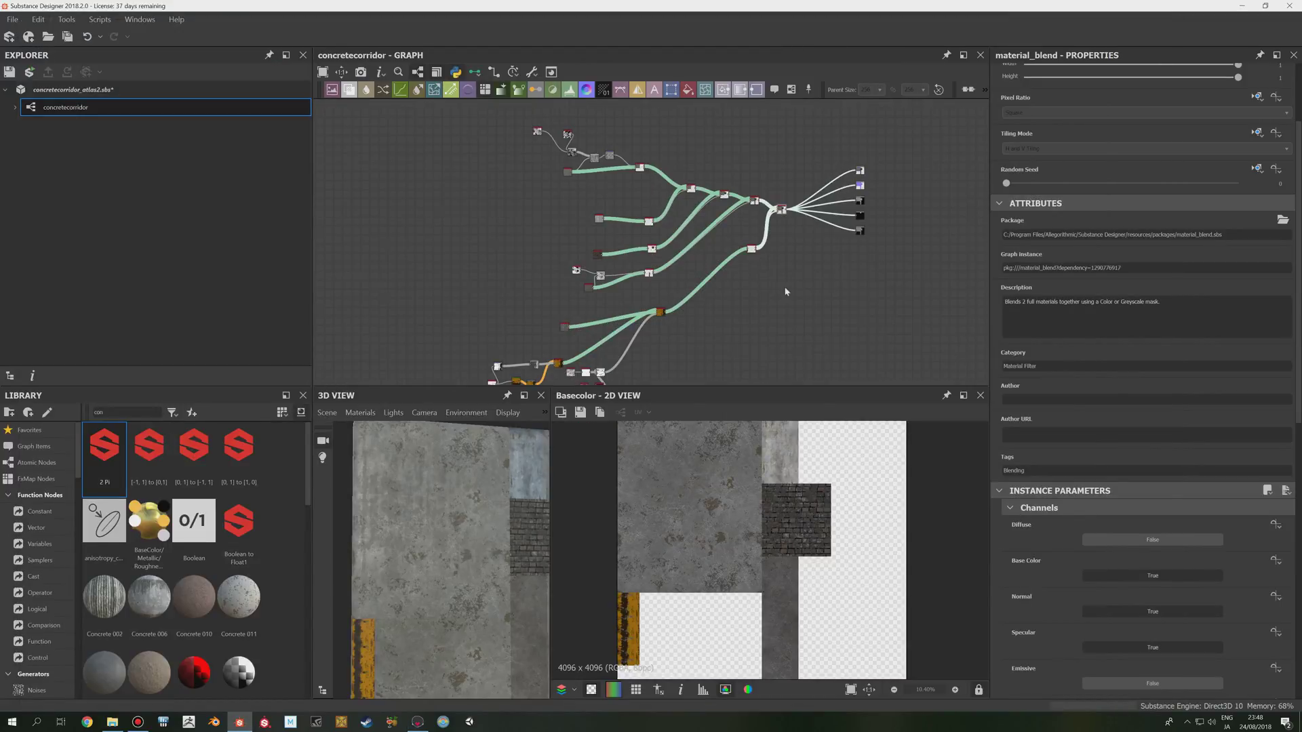
middle_click_drag(750, 293, 719, 288)
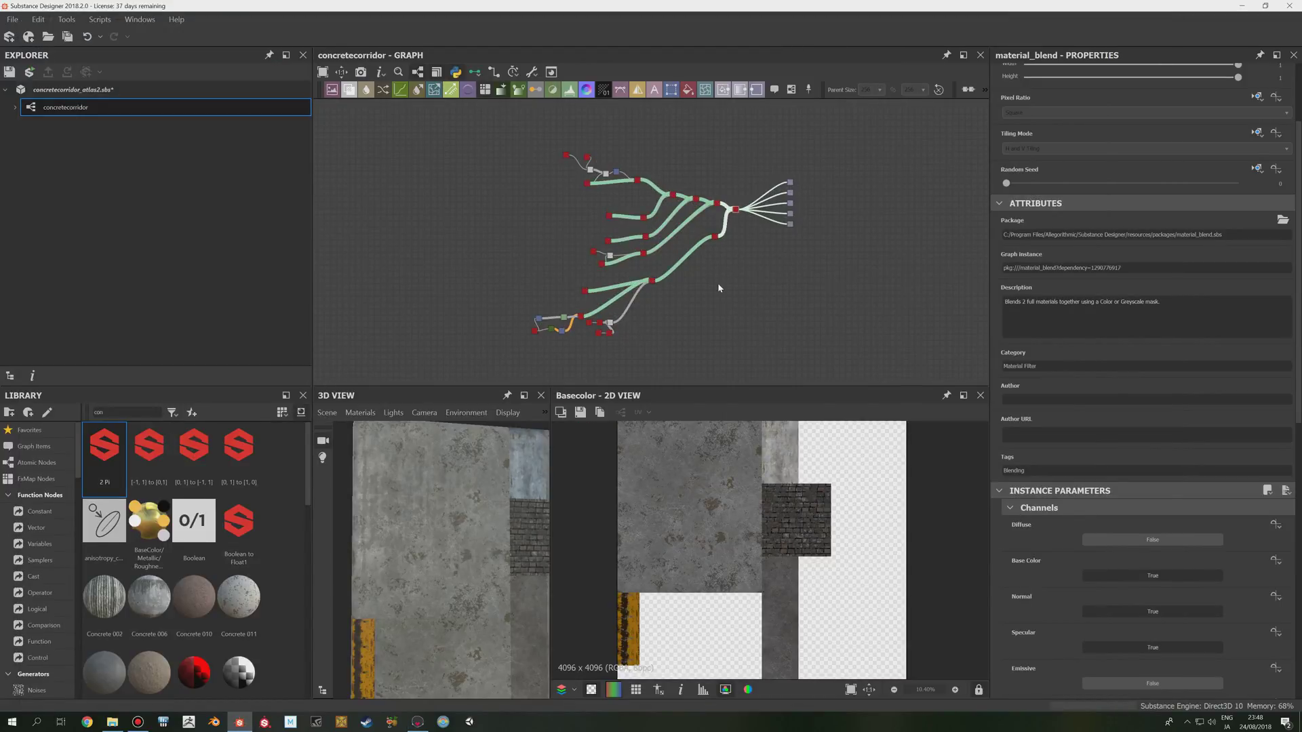
scroll(716, 283, "up", 4)
Step: Follow the orange striped branch through the graph and display the output of its AtlasMaker node in the 2D view
left_click_drag(410, 278, 575, 265)
left_click(587, 302)
scroll(587, 302, "up", 5)
middle_click_drag(639, 211, 673, 306)
double_click(582, 293)
middle_click_drag(868, 255, 757, 330)
scroll(757, 331, "down", 3)
middle_click_drag(797, 227, 742, 285)
double_click(746, 271)
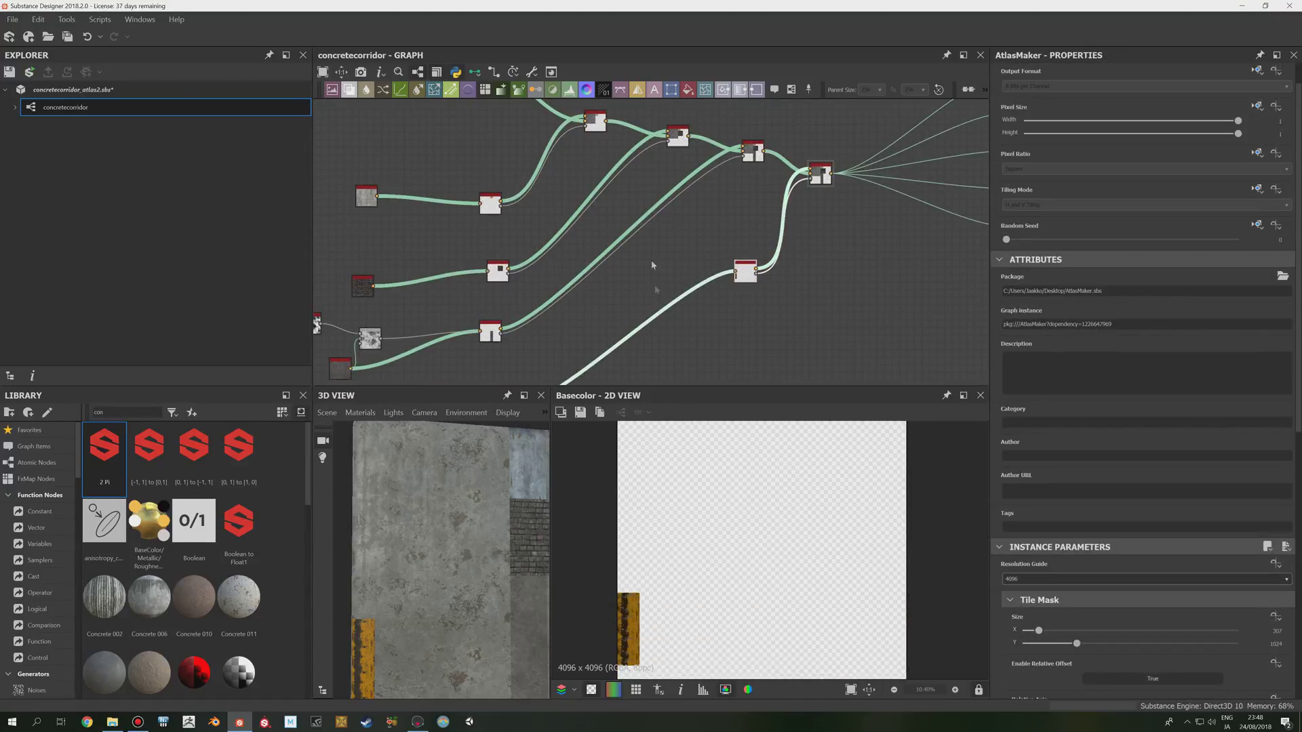
Step: Slightly reposition the striped branch's AtlasMaker node and the material_blend node just before the final blend
scroll(815, 271, "down", 2)
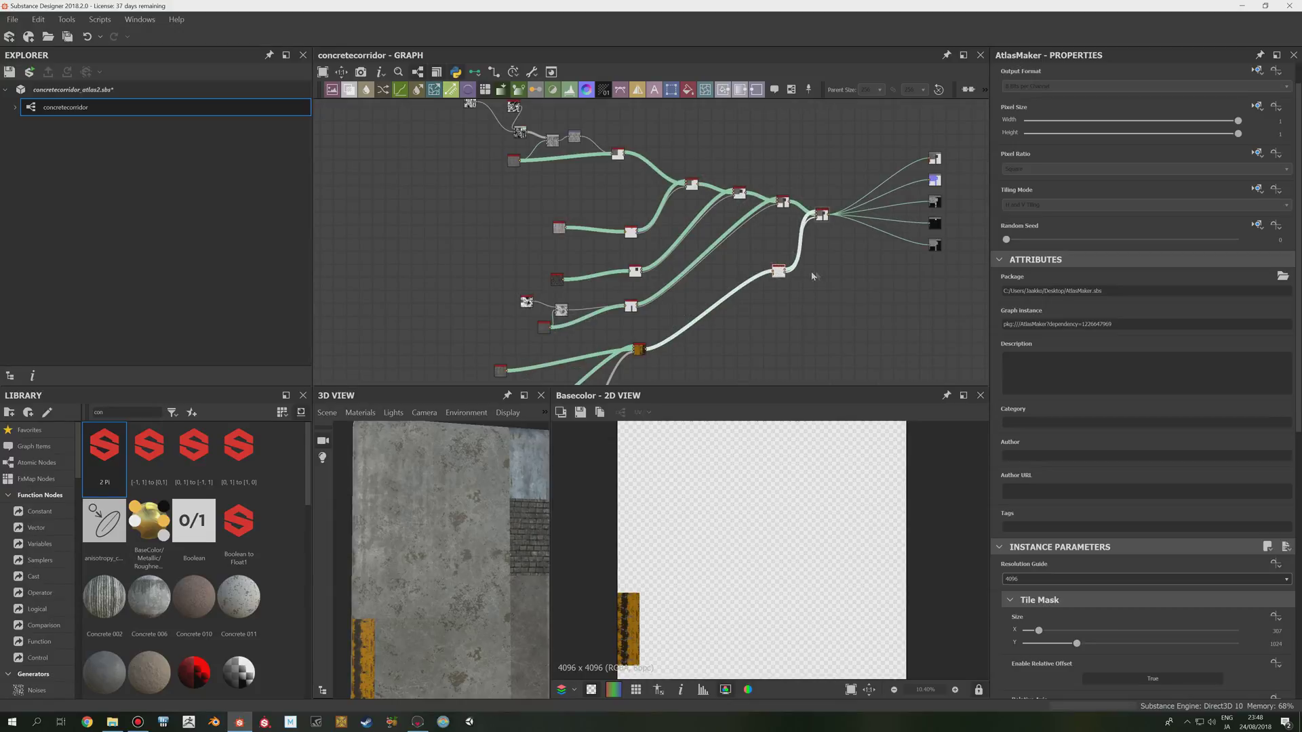
scroll(805, 270, "up", 2)
left_click_drag(762, 272, 770, 271)
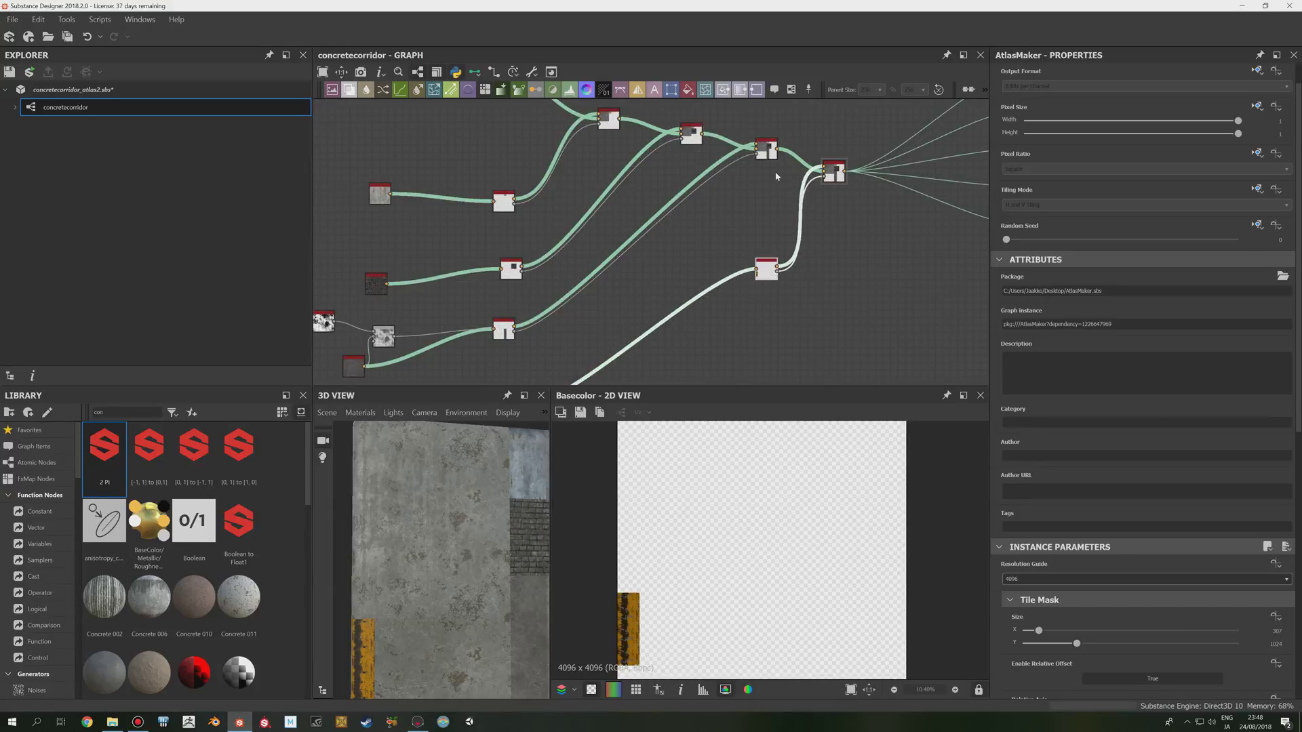
left_click_drag(771, 153, 771, 161)
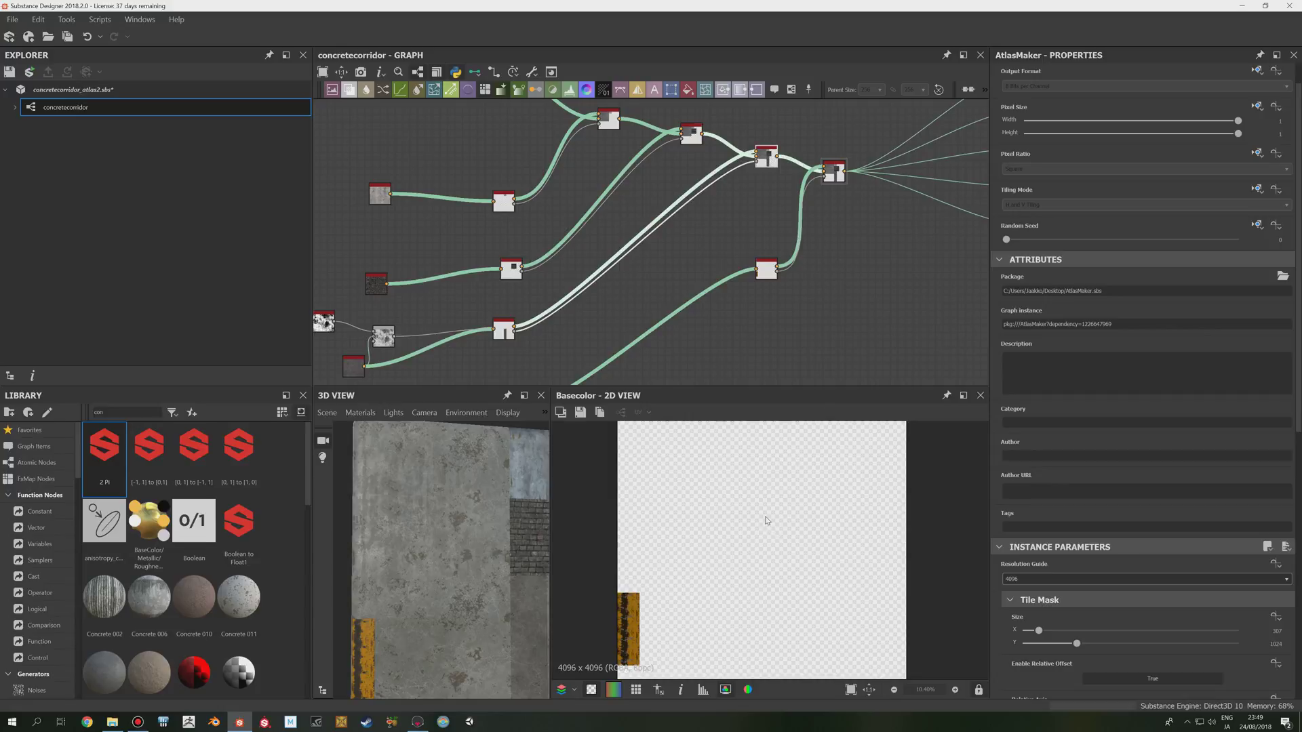
scroll(761, 262, "down", 5)
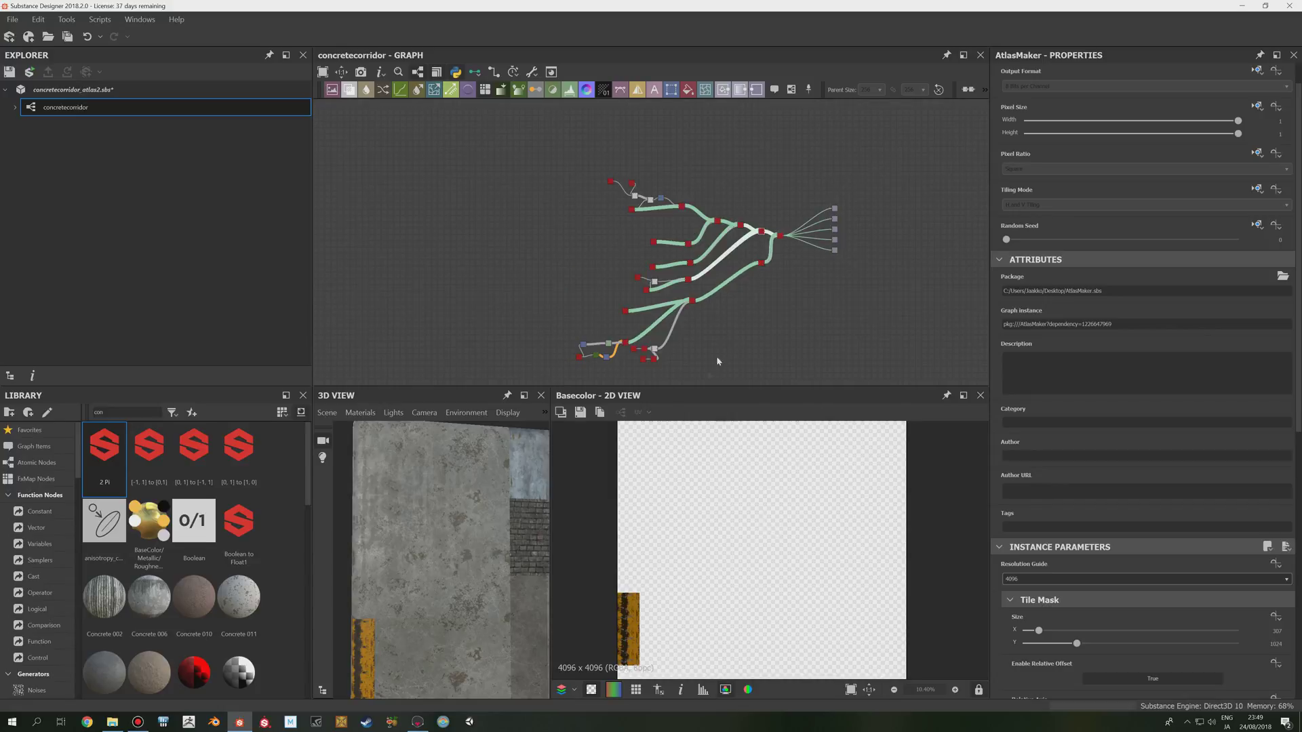
Step: Switch to Marmoset Toolbag and view the modular corridor pieces from outside and further back
left_click(418, 721)
scroll(552, 342, "down", 5)
middle_click_drag(591, 364, 615, 395)
left_click_drag(615, 394, 709, 375, "alt")
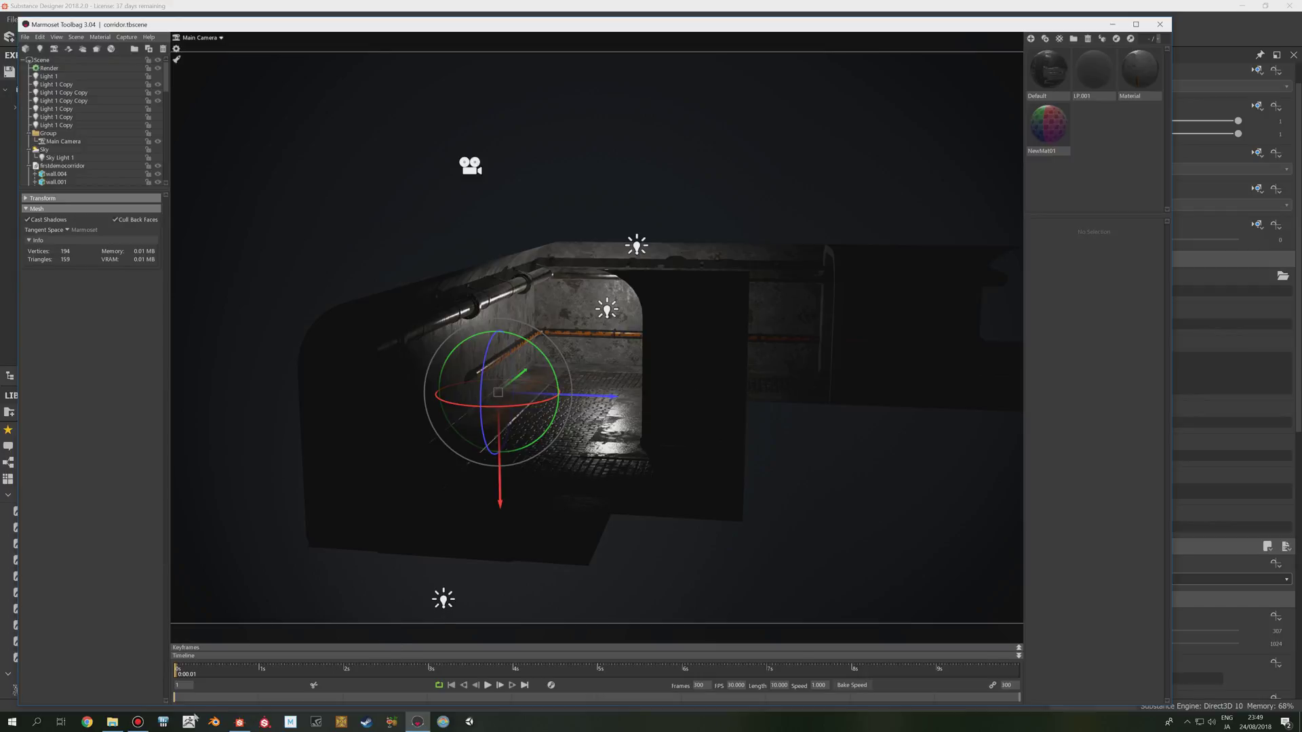